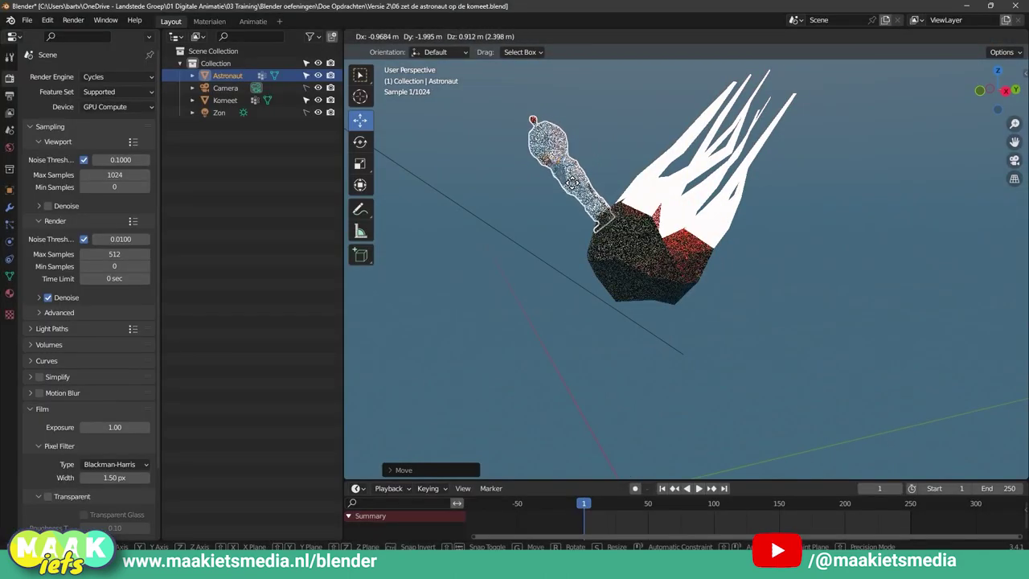
Step: Confirm the astronaut's new position and orbit the view around it
{"action": "left_click", "coordinate": [572, 183]}
{"action": "middle_click_drag", "start_coordinate": [572, 184], "coordinate": [732, 273]}
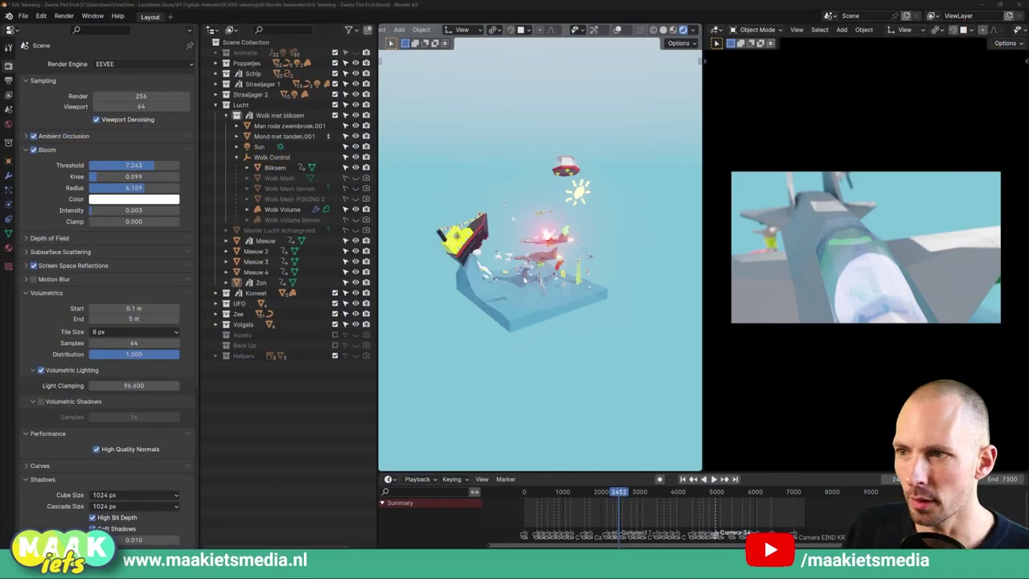
Step: Orbit the island scene, then scrub and play the animation, stopping at frame 4832
{"action": "mouse_move", "coordinate": [548, 291]}
{"action": "middle_mouse_down"}
{"action": "mouse_move", "coordinate": [546, 275]}
{"action": "mouse_move", "coordinate": [556, 278]}
{"action": "middle_mouse_up"}
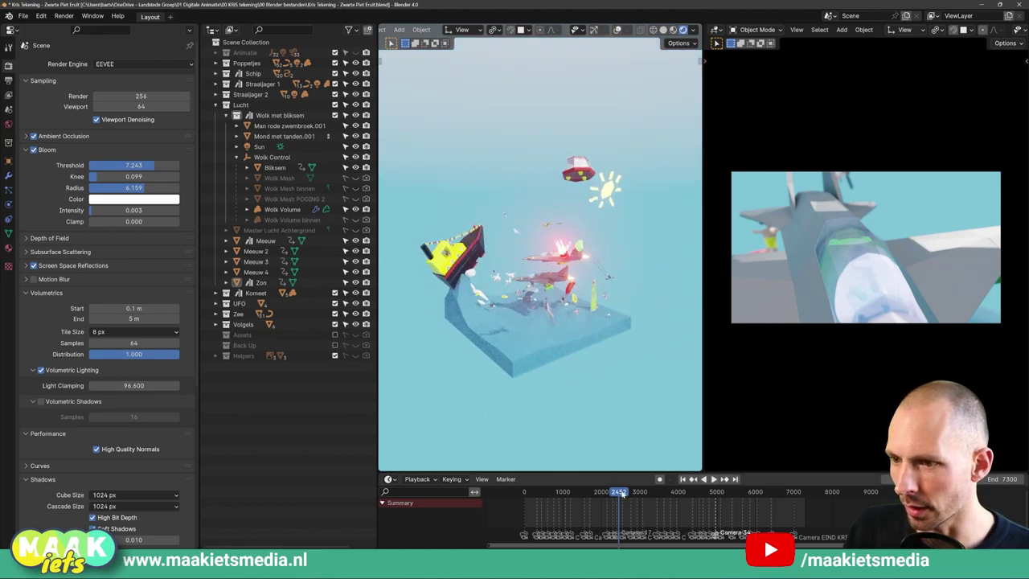
{"action": "left_click_drag", "start_coordinate": [593, 494], "coordinate": [647, 501]}
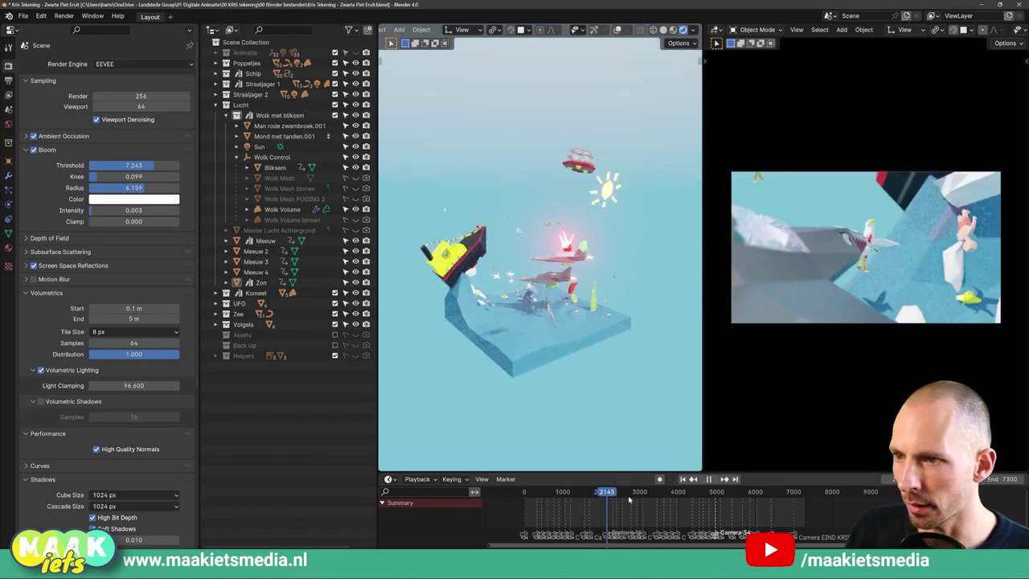
{"action": "key", "text": "space"}
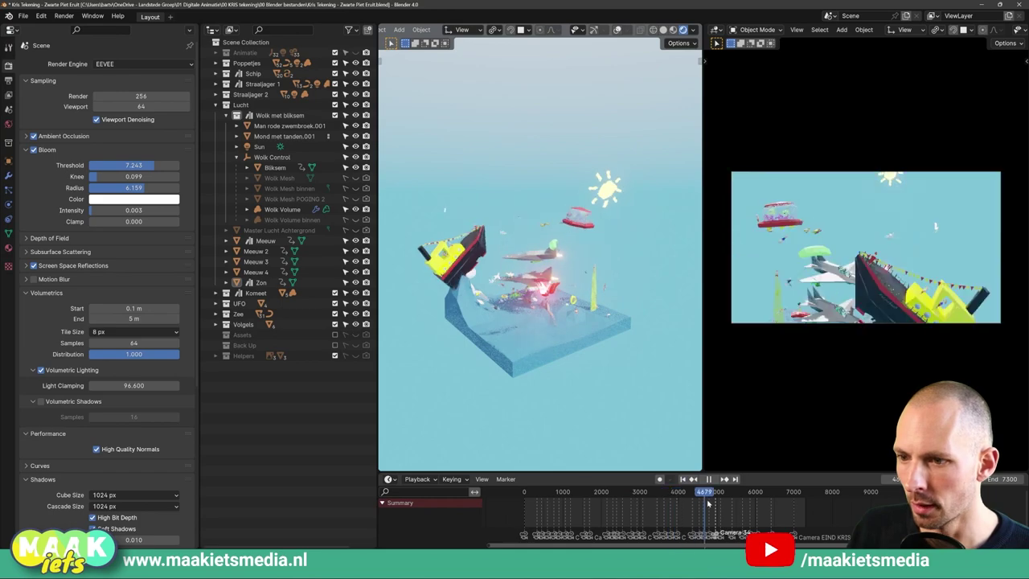
{"action": "key", "text": "space"}
{"action": "left_click", "coordinate": [573, 514]}
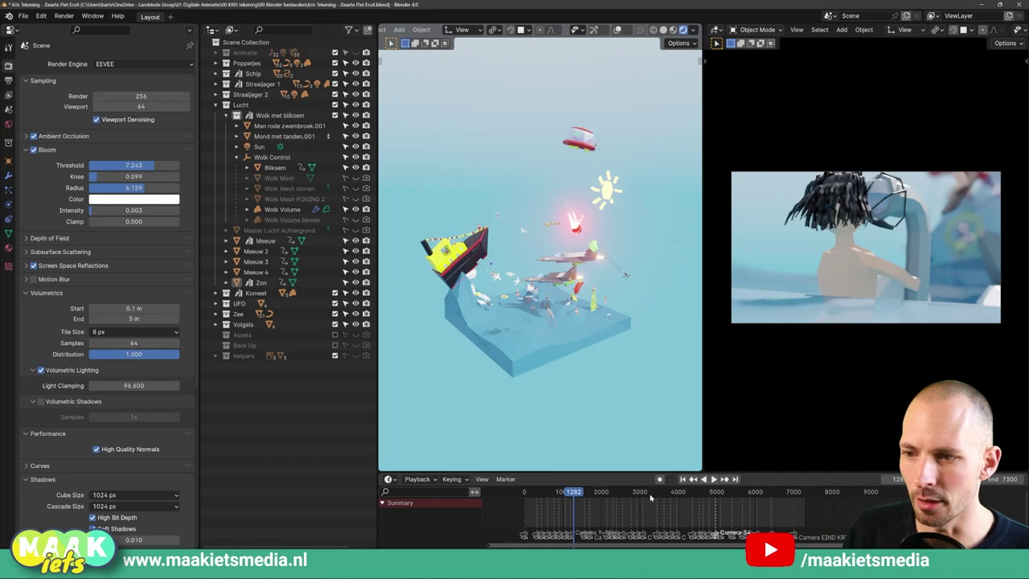
{"action": "left_click", "coordinate": [651, 496]}
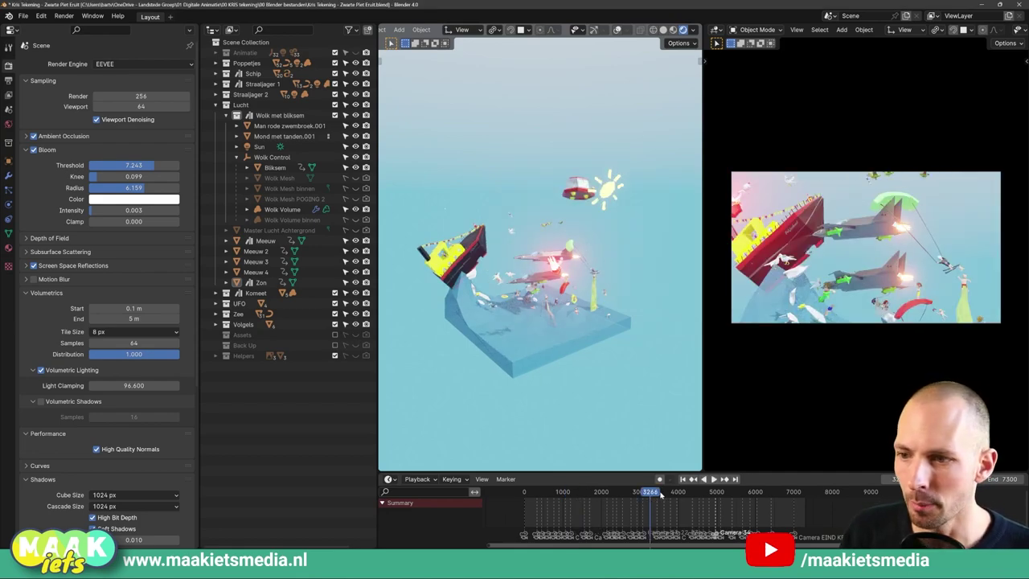
{"action": "left_click_drag", "start_coordinate": [656, 495], "coordinate": [696, 496]}
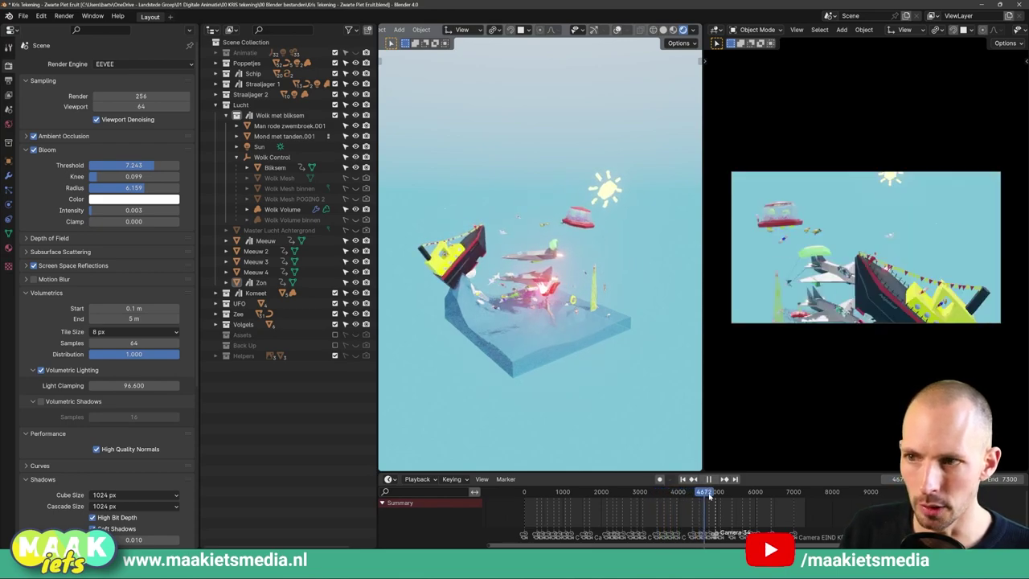
{"action": "key", "text": "space"}
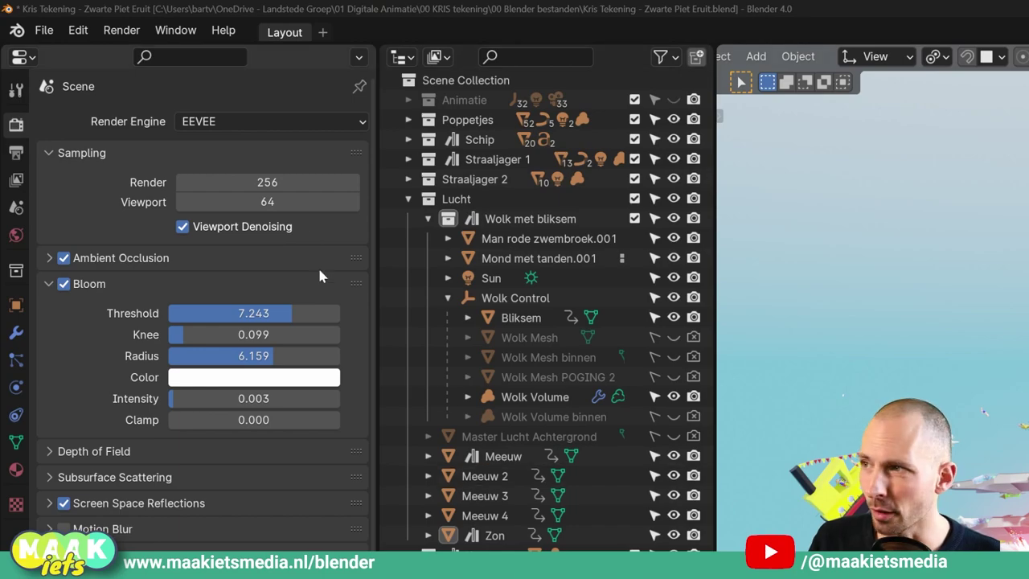
Step: Keep EEVEE as the render engine and maximize the 3D view with Ctrl+Space
{"action": "left_click", "coordinate": [287, 117]}
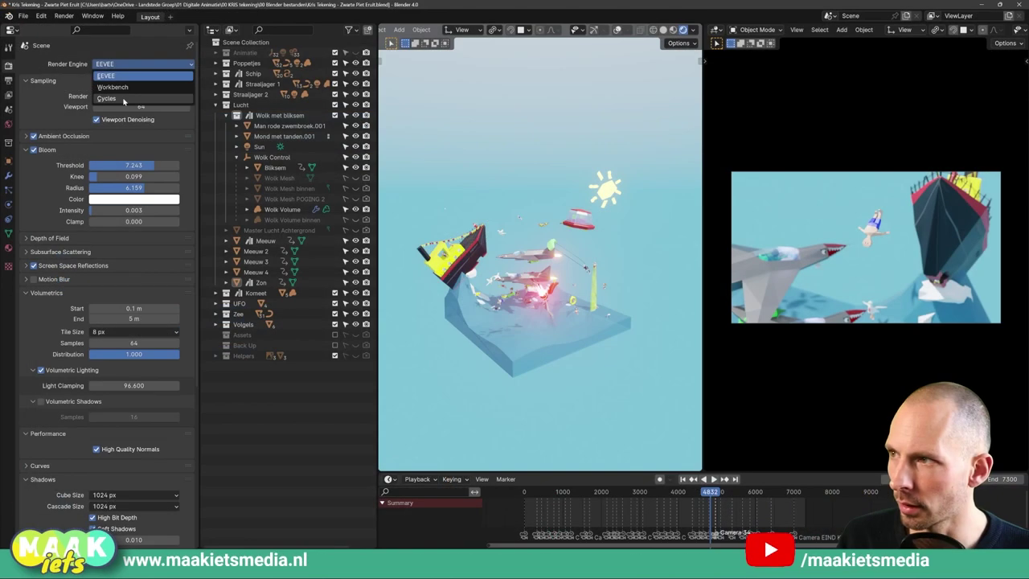
{"action": "left_click", "coordinate": [118, 78]}
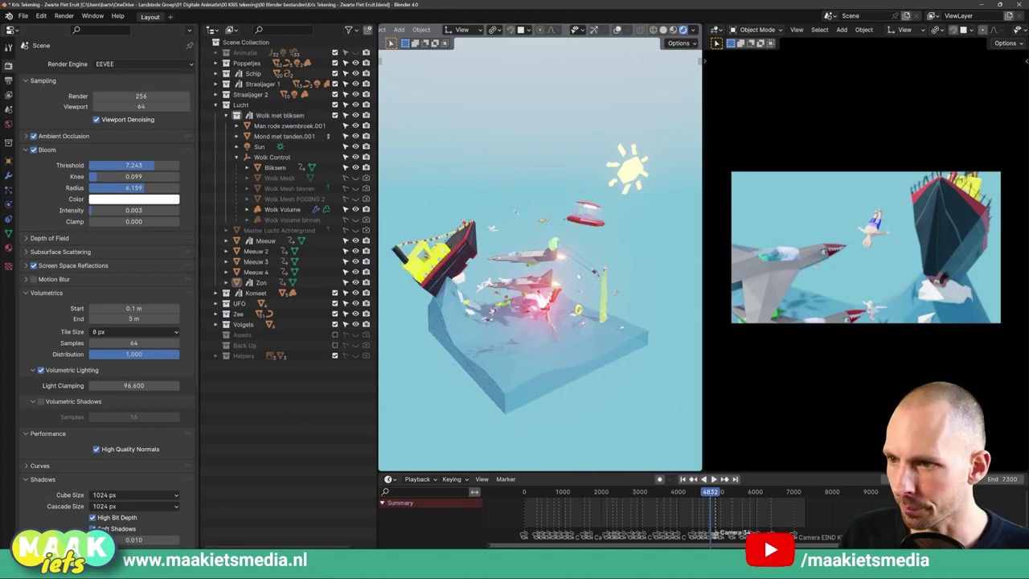
{"action": "key", "text": "ctrl+space"}
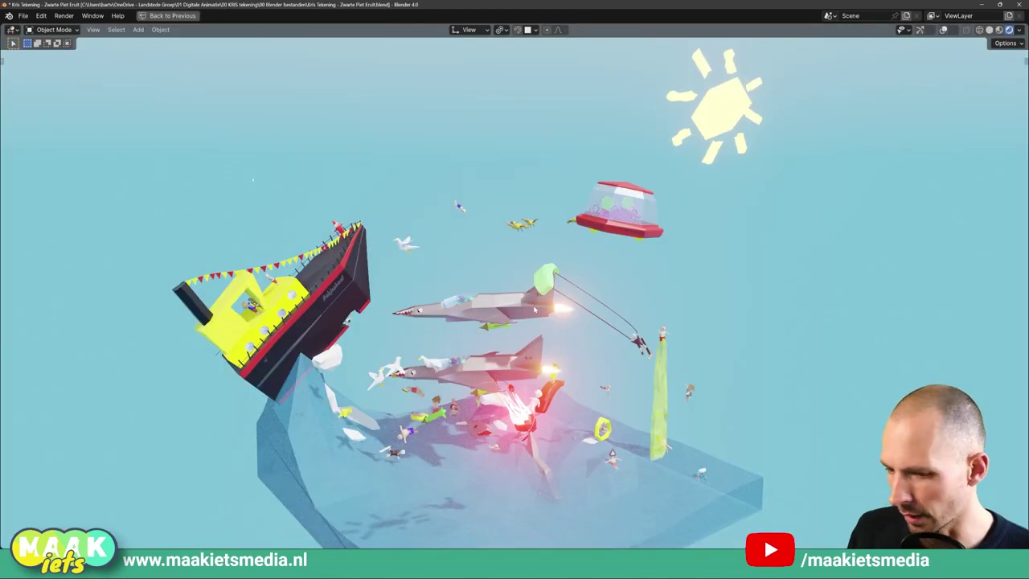
{"action": "middle_click_drag", "start_coordinate": [535, 309], "coordinate": [476, 274]}
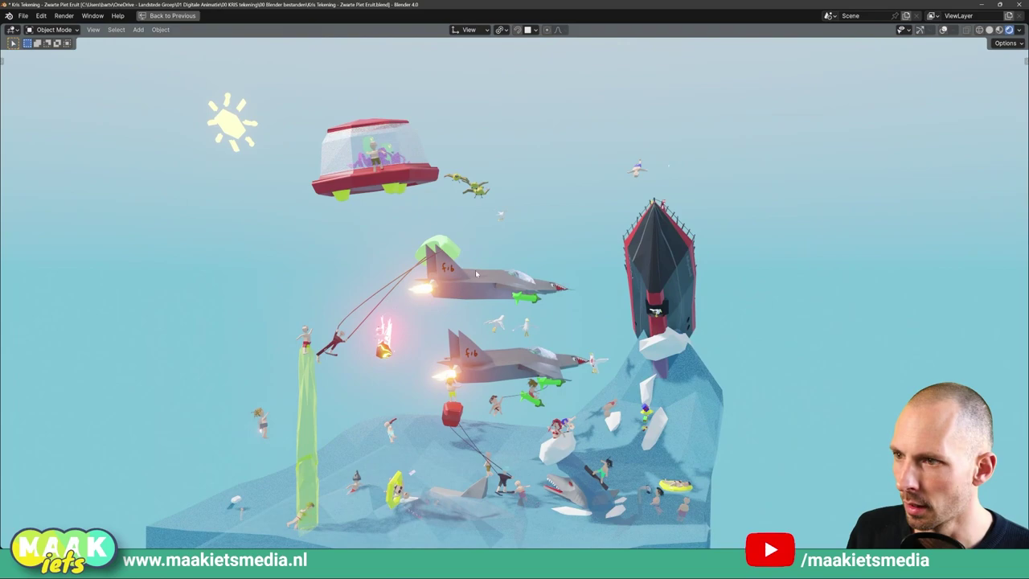
Step: Zoom and orbit to a close side view of the F16's engine flame, then restore the layout
{"action": "scroll", "coordinate": [476, 274], "scroll_direction": "up", "scroll_amount": 3}
{"action": "scroll", "coordinate": [522, 281], "scroll_direction": "up", "scroll_amount": 3}
{"action": "scroll", "coordinate": [579, 294], "scroll_direction": "up", "scroll_amount": 4}
{"action": "scroll", "coordinate": [639, 304], "scroll_direction": "up", "scroll_amount": 3}
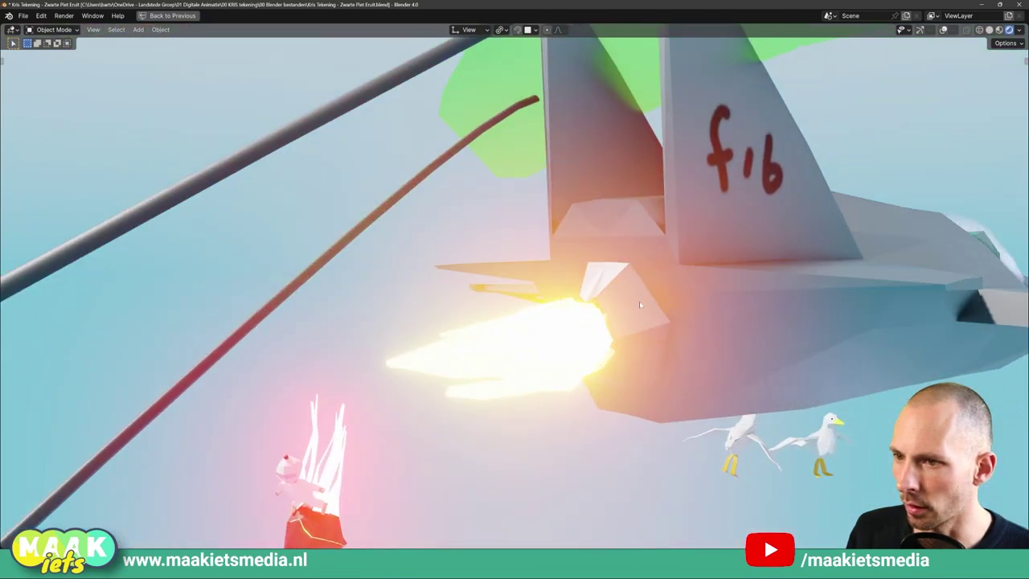
{"action": "scroll", "coordinate": [639, 301], "scroll_direction": "down", "scroll_amount": 3}
{"action": "mouse_move", "coordinate": [636, 294]}
{"action": "middle_mouse_down"}
{"action": "mouse_move", "coordinate": [592, 309]}
{"action": "mouse_move", "coordinate": [511, 378]}
{"action": "middle_mouse_up"}
{"action": "scroll", "coordinate": [512, 378], "scroll_direction": "up", "scroll_amount": 3}
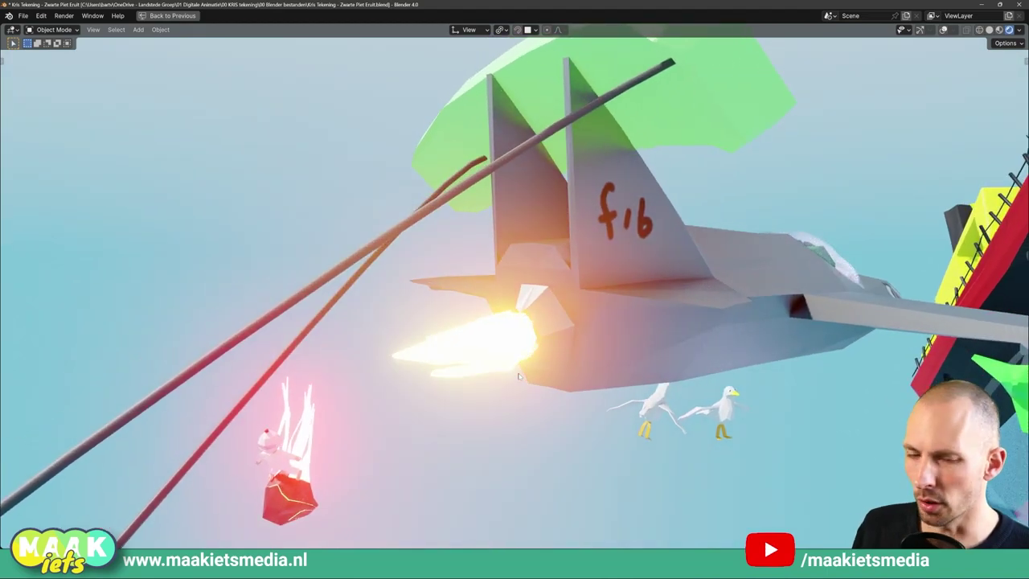
{"action": "left_click", "coordinate": [156, 17]}
{"action": "left_click", "coordinate": [134, 65]}
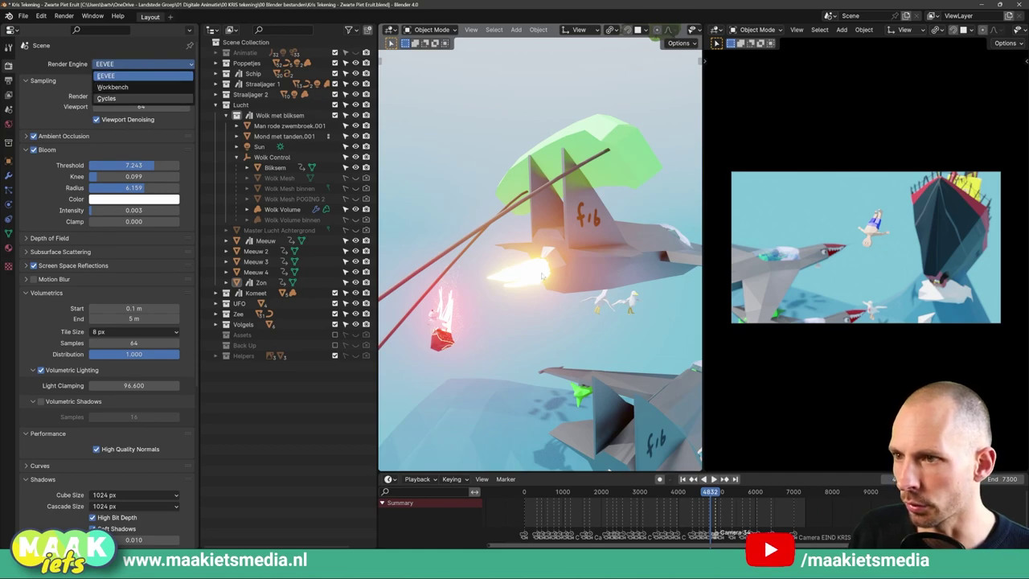
Step: Switch to Cycles and preview the fire lighting full-screen, aiming the light leftward
{"action": "left_click", "coordinate": [106, 98]}
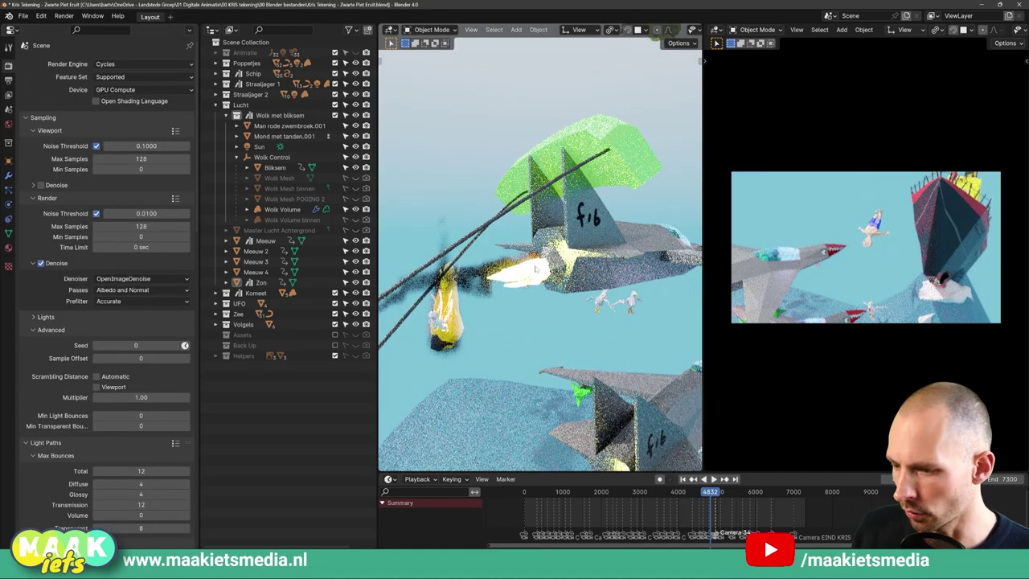
{"action": "key", "text": "ctrl+space"}
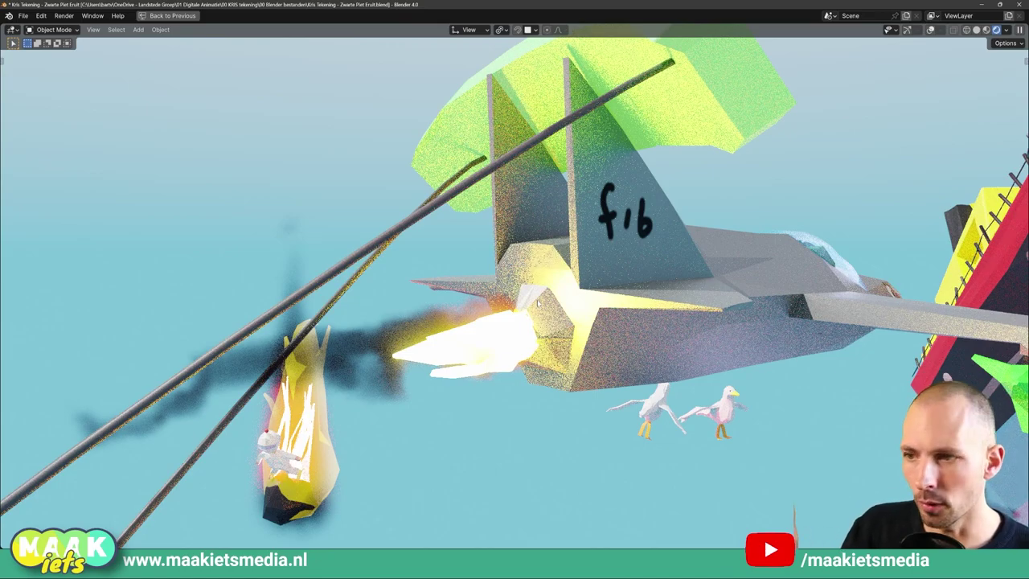
{"action": "key", "text": "Right"}
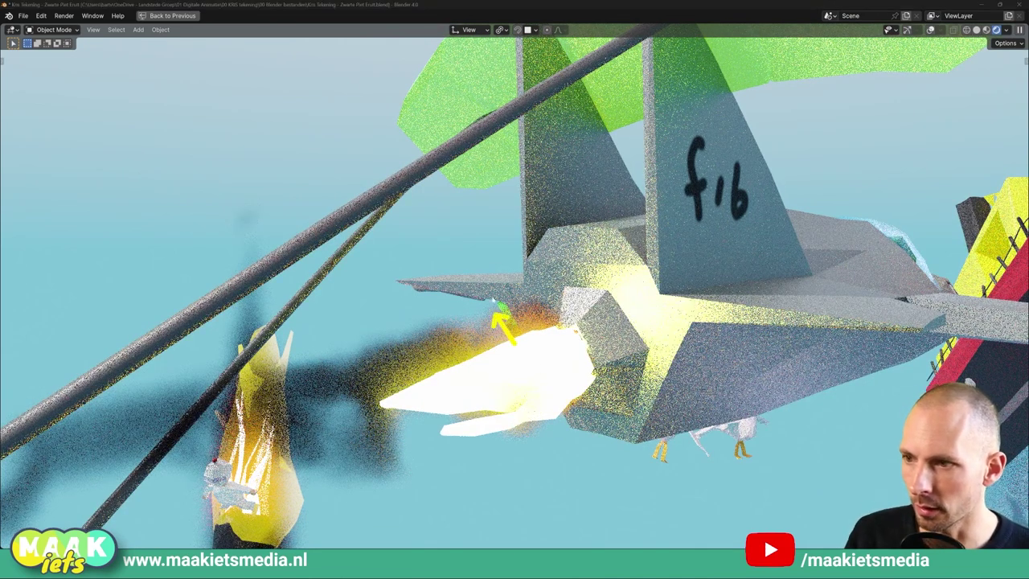
{"action": "mouse_move", "coordinate": [496, 317]}
{"action": "left_mouse_down"}
{"action": "mouse_move", "coordinate": [502, 344]}
{"action": "mouse_move", "coordinate": [602, 322]}
{"action": "mouse_move", "coordinate": [661, 283]}
{"action": "mouse_move", "coordinate": [547, 172]}
{"action": "mouse_move", "coordinate": [551, 110]}
{"action": "mouse_move", "coordinate": [577, 116]}
{"action": "mouse_move", "coordinate": [531, 258]}
{"action": "mouse_move", "coordinate": [528, 364]}
{"action": "left_mouse_up"}
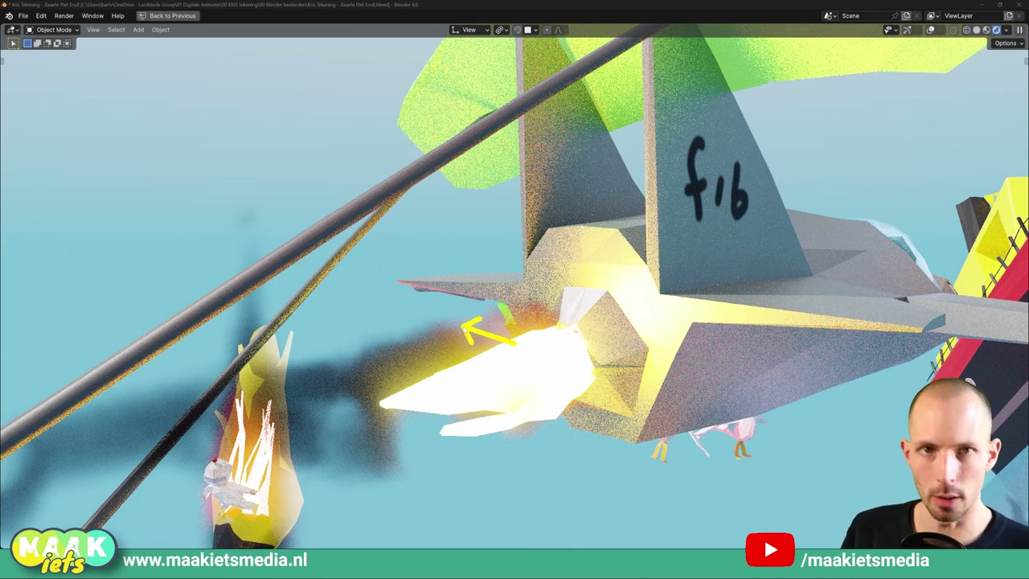
{"action": "mouse_move", "coordinate": [464, 326]}
{"action": "left_mouse_down"}
{"action": "mouse_move", "coordinate": [421, 340]}
{"action": "mouse_move", "coordinate": [415, 367]}
{"action": "mouse_move", "coordinate": [450, 339]}
{"action": "mouse_move", "coordinate": [326, 317]}
{"action": "left_mouse_up"}
Step: Sketch explanatory arrows around the jet's fire and tail, then clear them
{"action": "left_click_drag", "start_coordinate": [149, 394], "coordinate": [113, 261]}
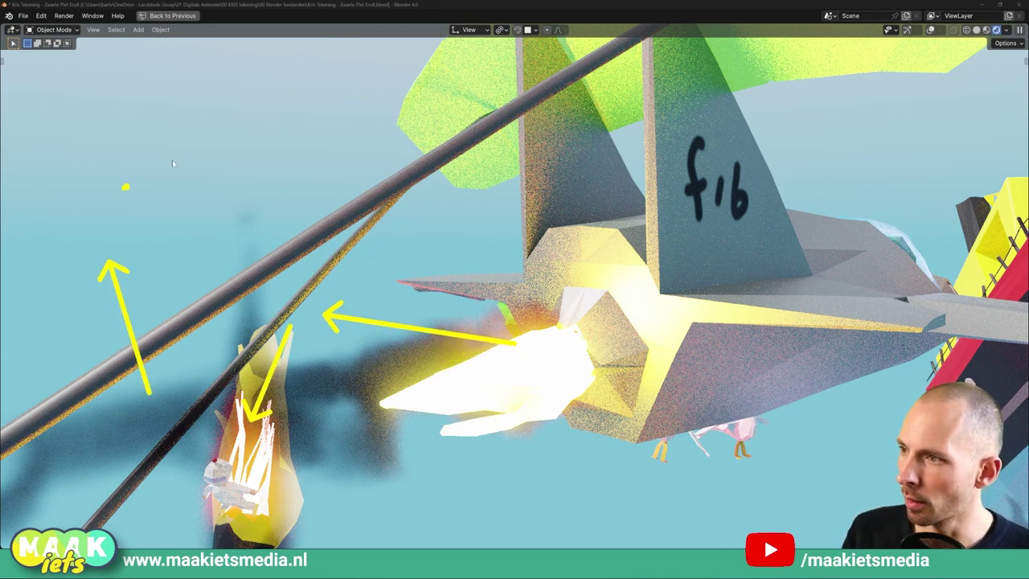
{"action": "left_click_drag", "start_coordinate": [122, 189], "coordinate": [237, 117]}
{"action": "left_click_drag", "start_coordinate": [273, 93], "coordinate": [511, 215]}
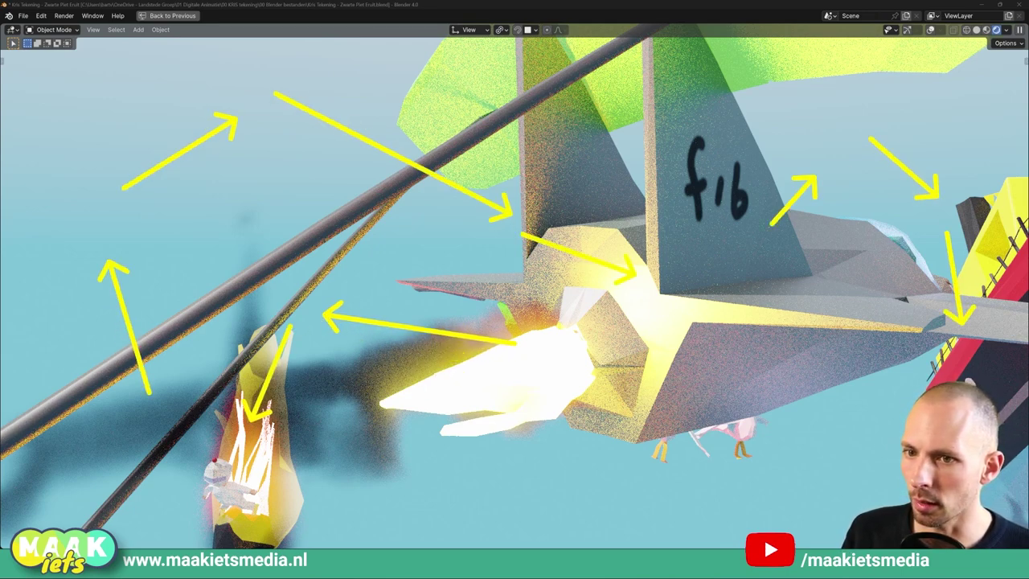
{"action": "left_click_drag", "start_coordinate": [531, 464], "coordinate": [402, 454]}
{"action": "left_click_drag", "start_coordinate": [394, 229], "coordinate": [534, 180]}
{"action": "left_click_drag", "start_coordinate": [711, 139], "coordinate": [754, 134]}
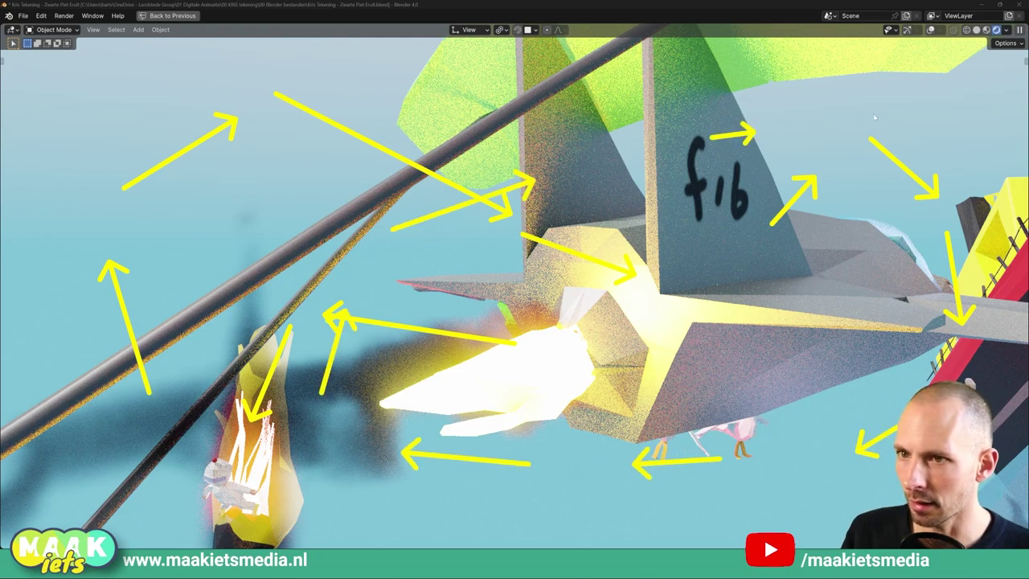
{"action": "key", "text": "Escape"}
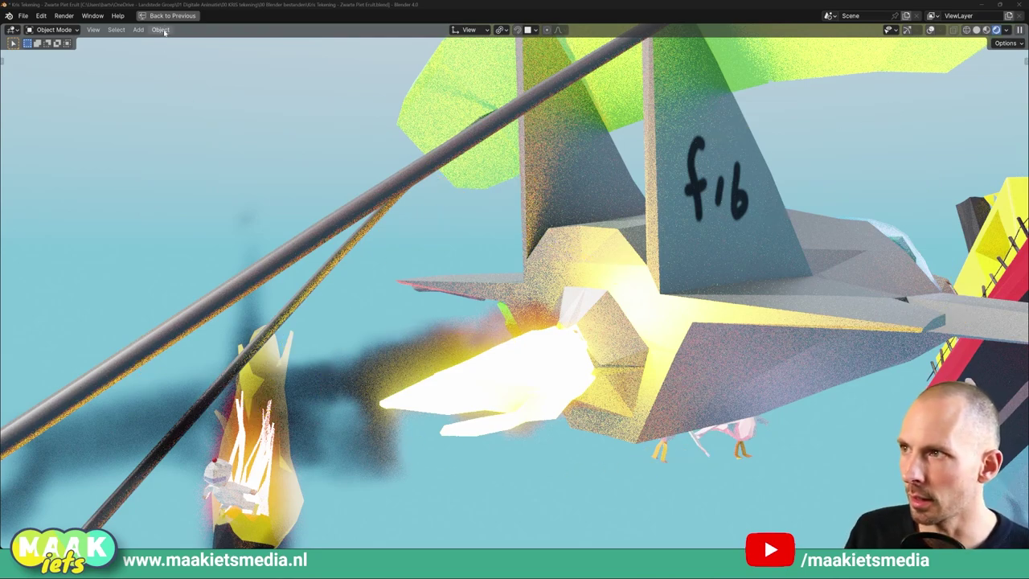
Step: Restore the full Layout and advance the slides to the 'Dingen aanzetten' settings list
{"action": "left_click", "coordinate": [167, 16]}
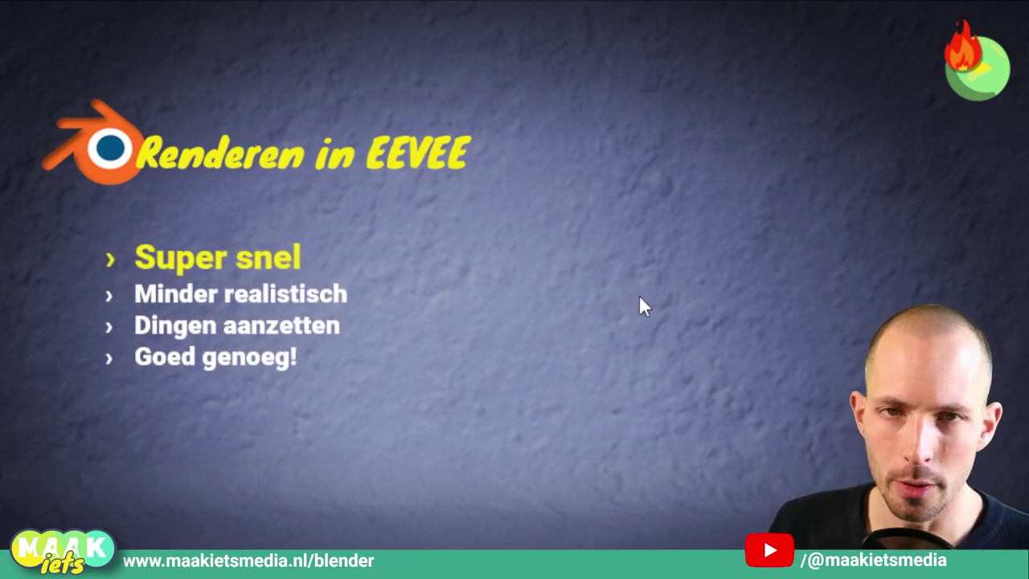
{"action": "left_click", "coordinate": [657, 330]}
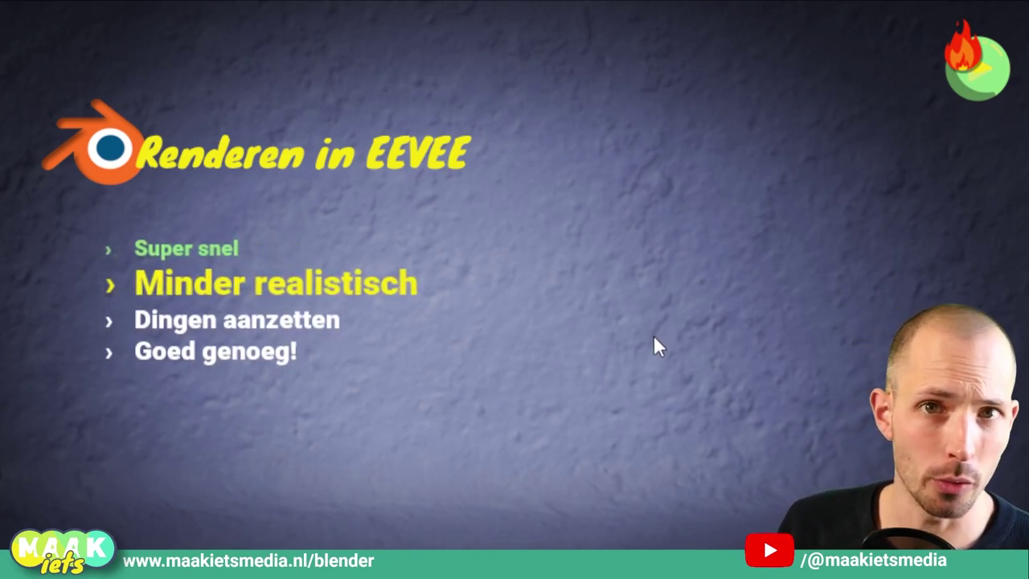
{"action": "left_click", "coordinate": [659, 310]}
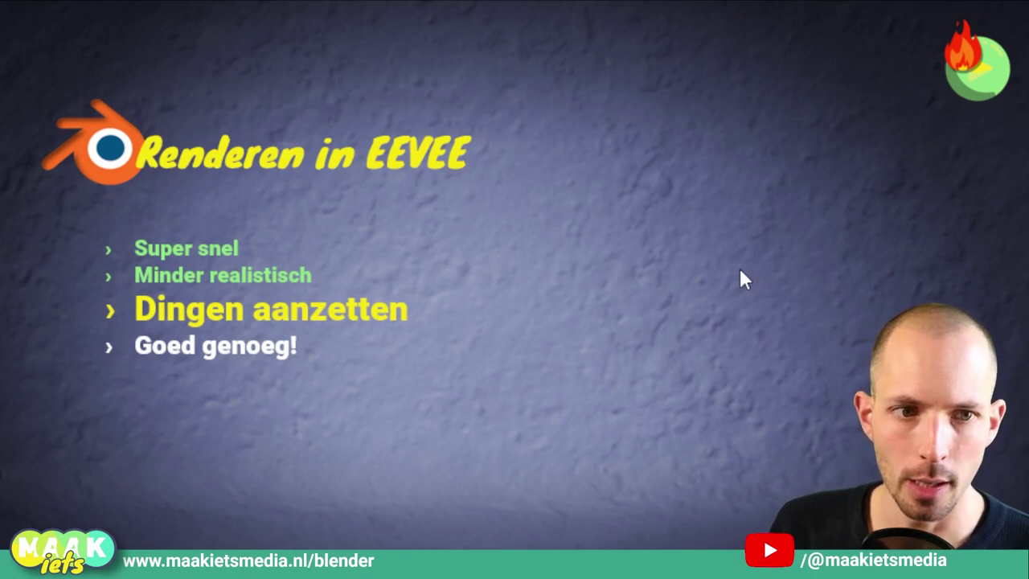
{"action": "left_click", "coordinate": [740, 292]}
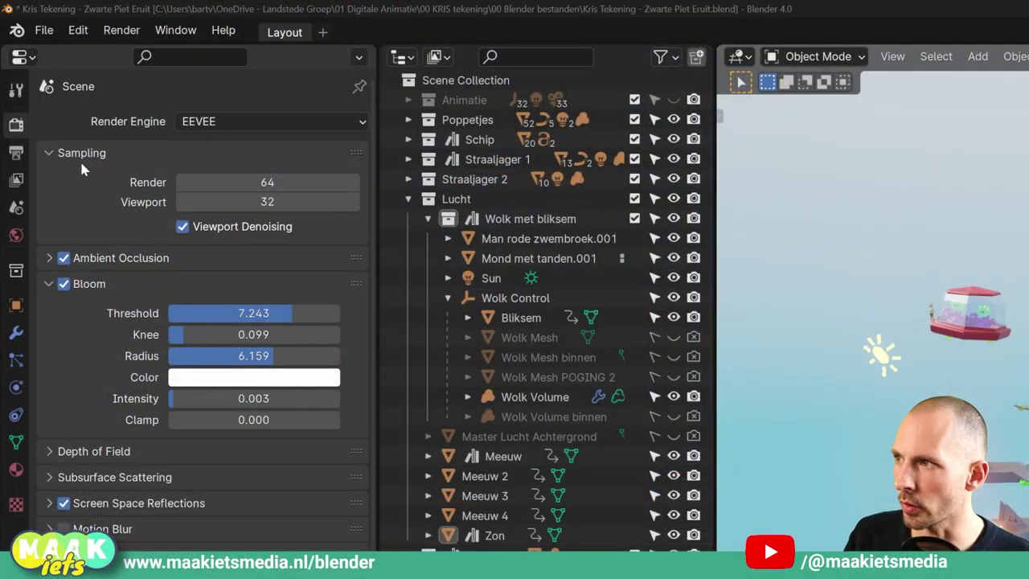
Step: Set the EEVEE Viewport samples to 32 in the Sampling panel
{"action": "left_click", "coordinate": [51, 154]}
{"action": "left_click", "coordinate": [49, 154]}
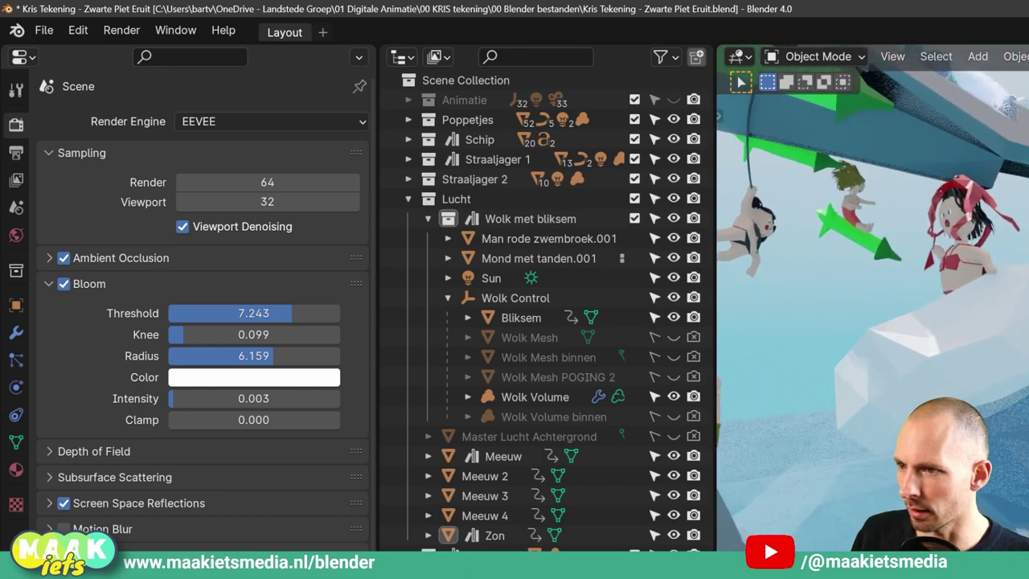
{"action": "key", "text": "space"}
{"action": "double_click", "coordinate": [267, 202]}
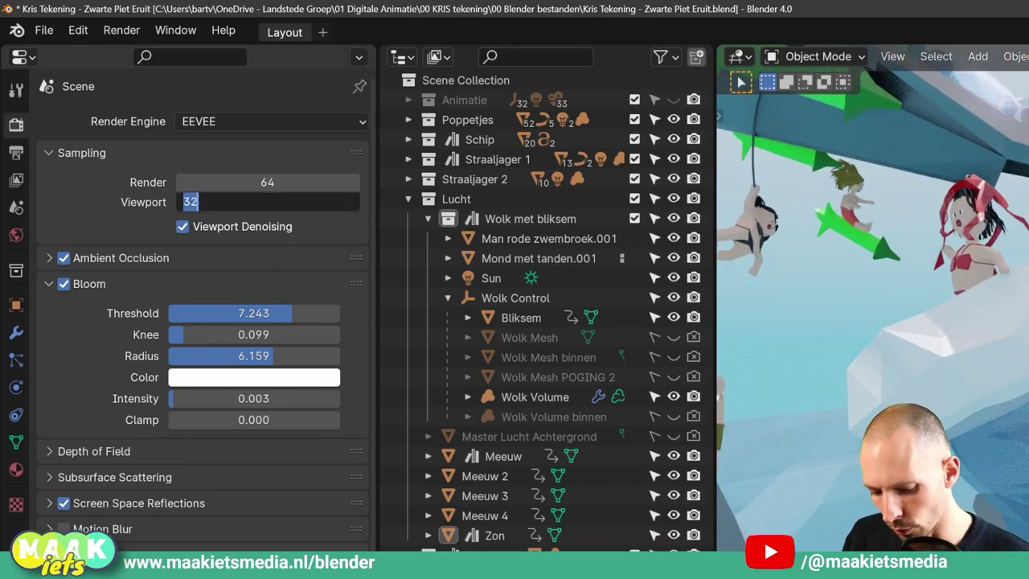
{"action": "type", "text": "1000"}
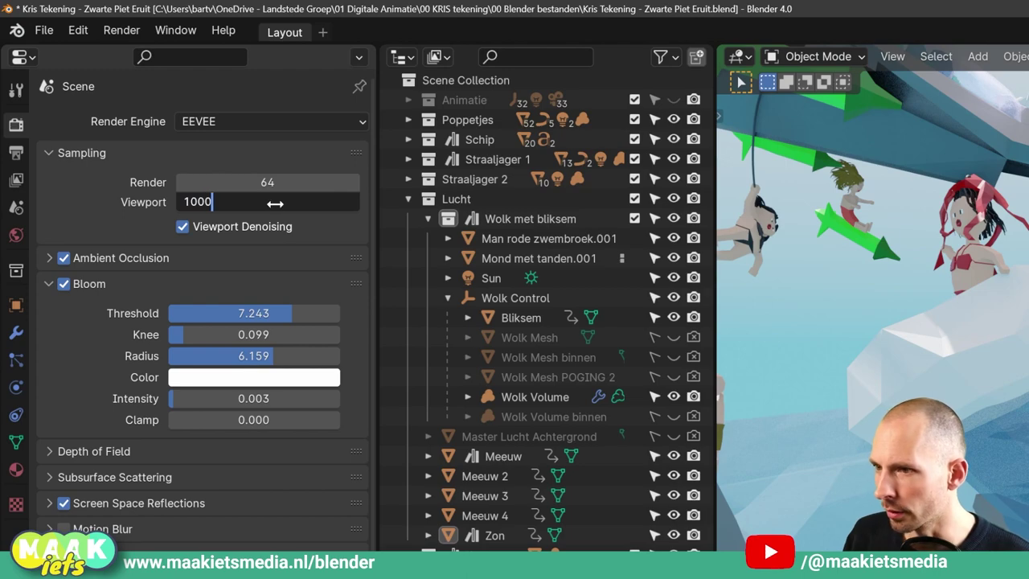
{"action": "key", "text": "Return"}
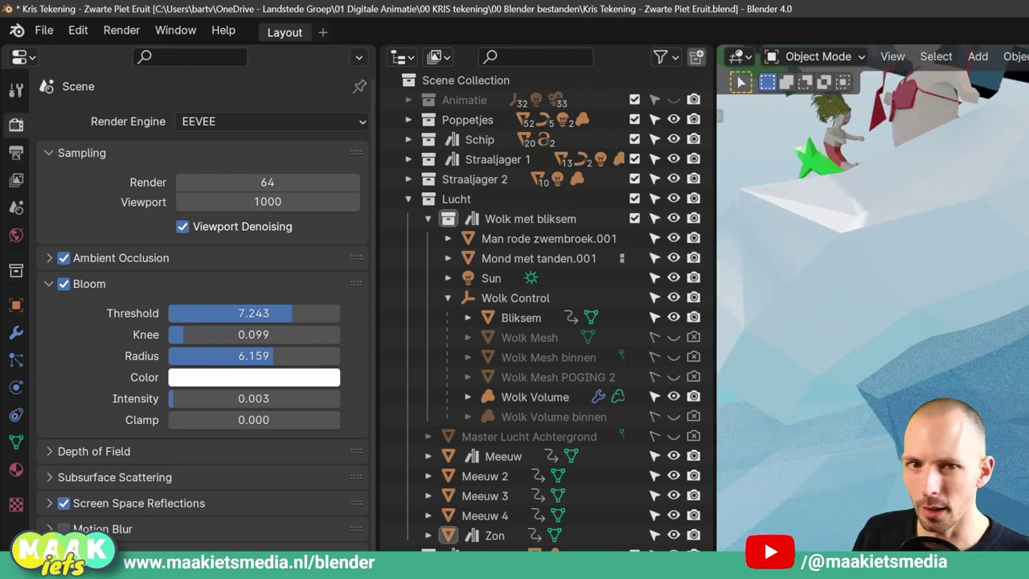
{"action": "left_click", "coordinate": [241, 202]}
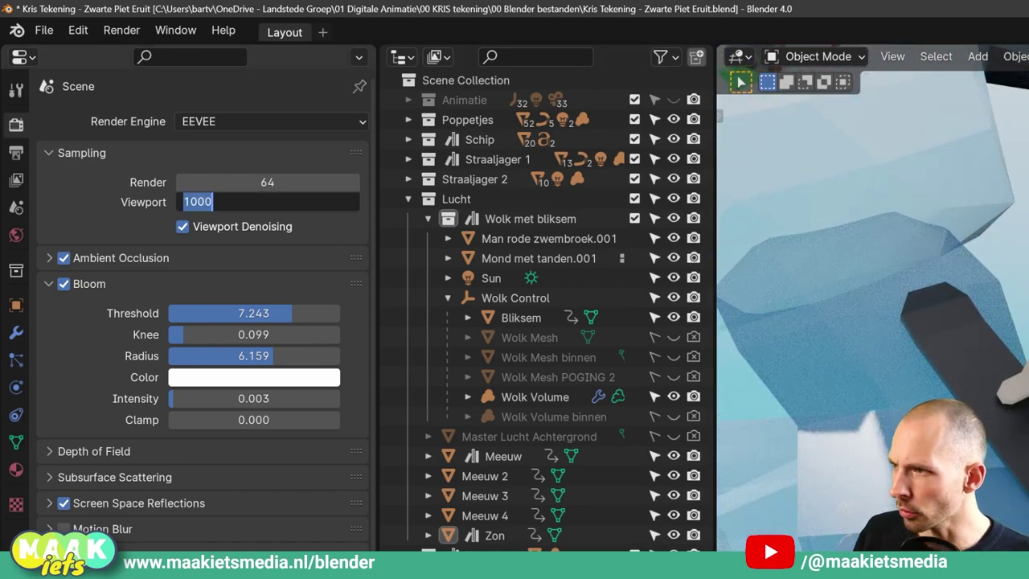
{"action": "type", "text": "32"}
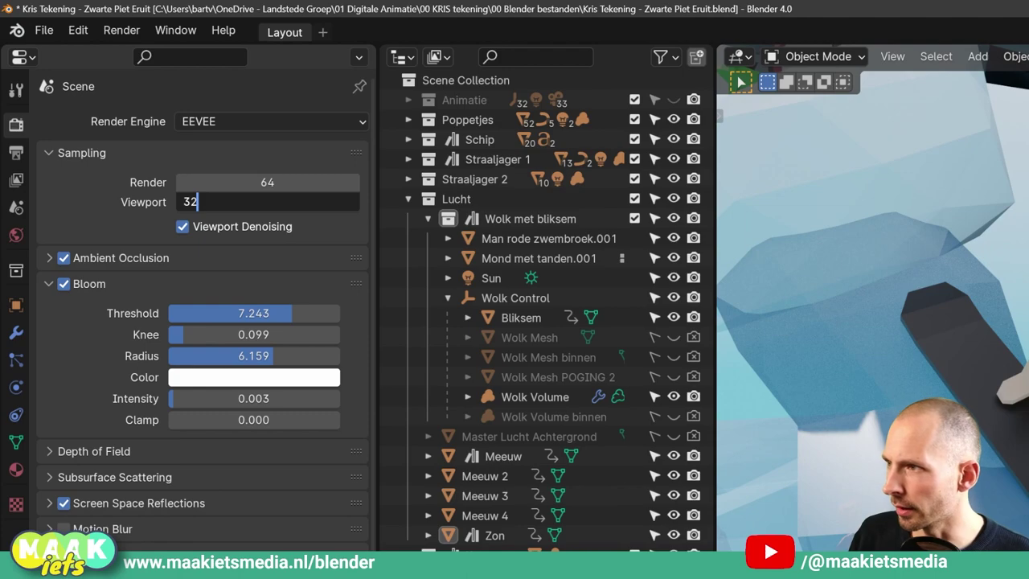
{"action": "key", "text": "Return"}
Step: Double the Render samples twice with *2, from 64 to 128 to 256
{"action": "left_click", "coordinate": [223, 180]}
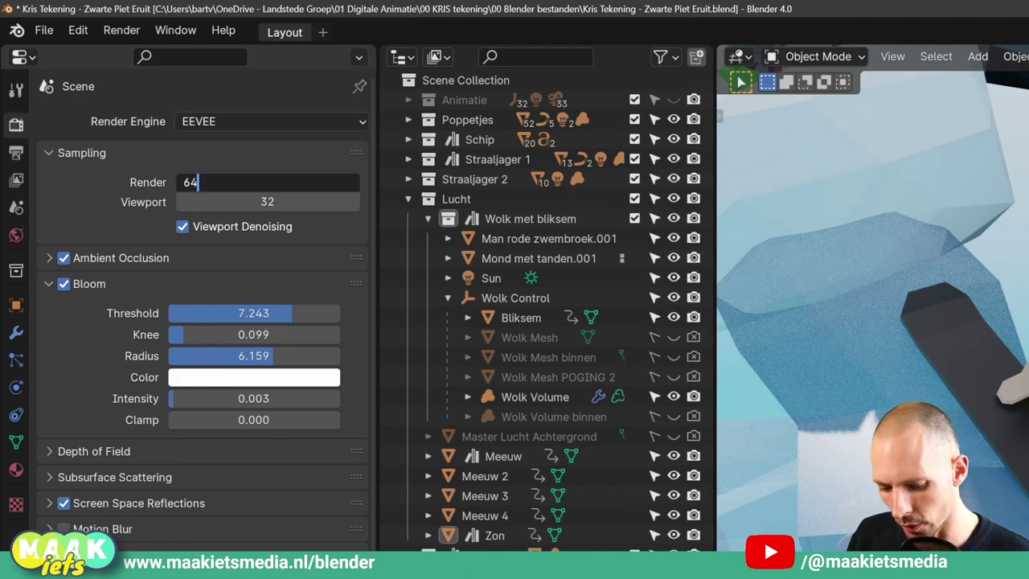
{"action": "type", "text": "*2"}
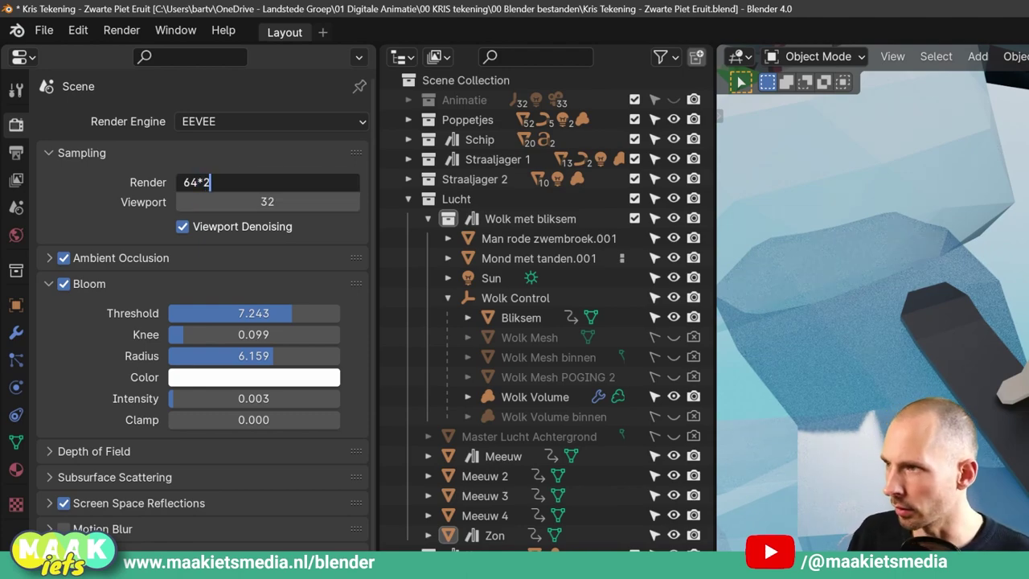
{"action": "key", "text": "Return"}
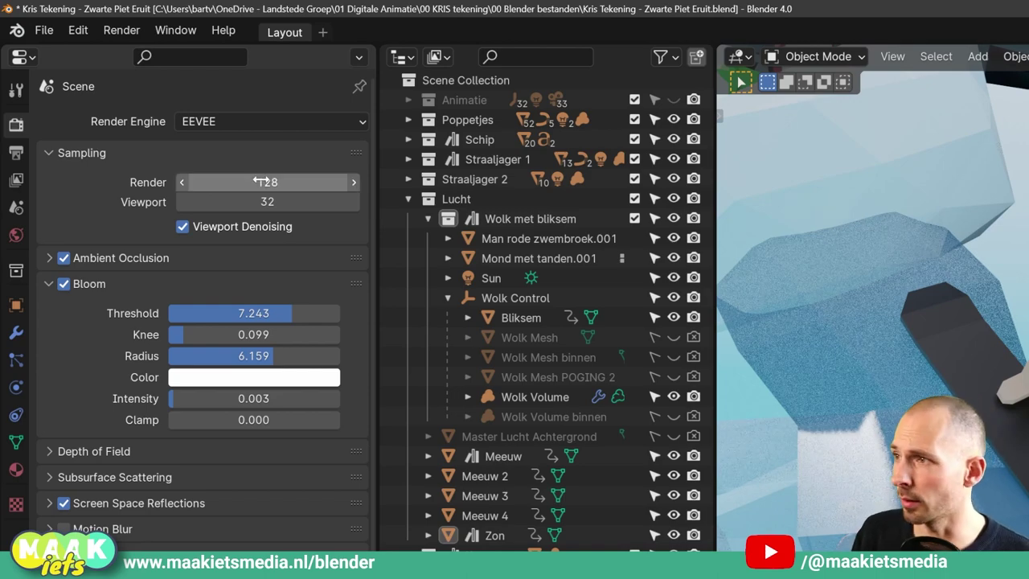
{"action": "left_click", "coordinate": [259, 182]}
{"action": "type", "text": "*2"}
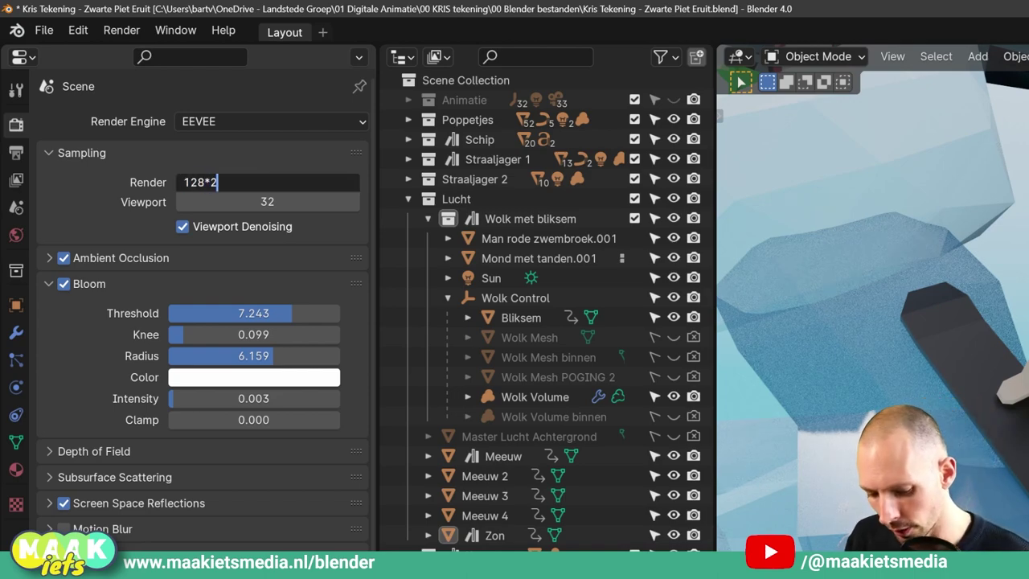
{"action": "key", "text": "Return"}
{"action": "key", "text": "KP_0"}
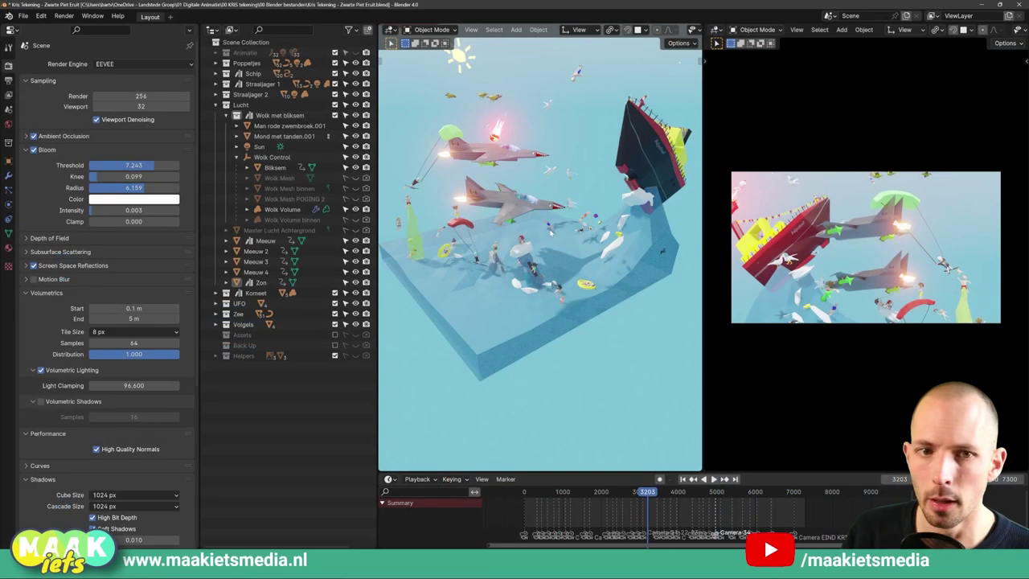
{"action": "left_click", "coordinate": [63, 16]}
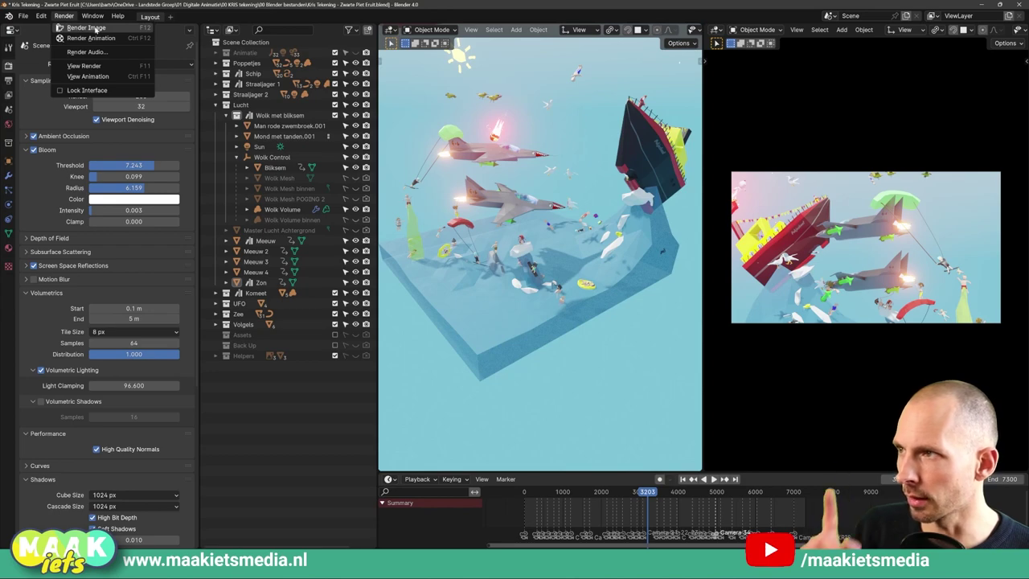
{"action": "left_click", "coordinate": [82, 28]}
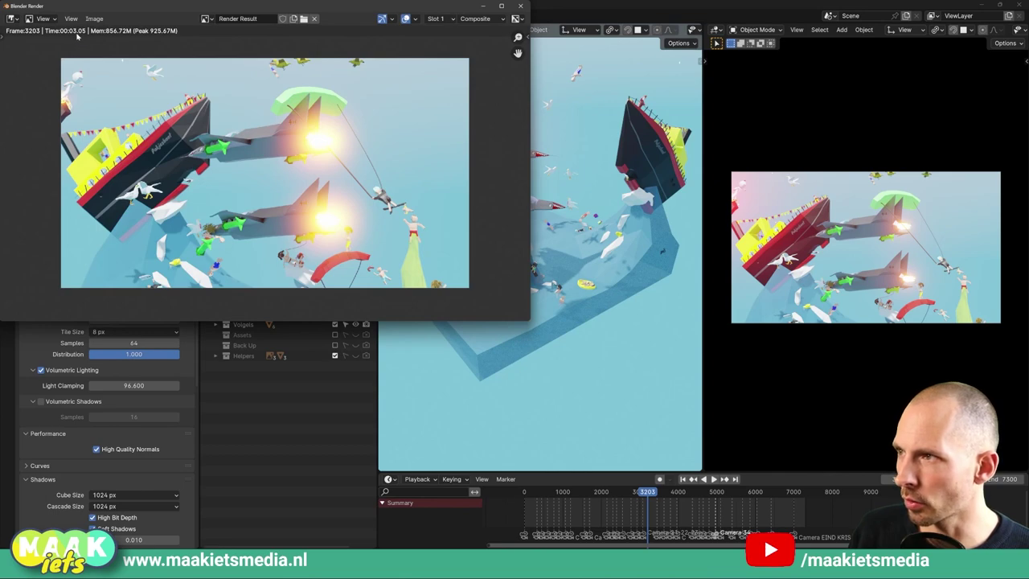
{"action": "scroll", "coordinate": [276, 170], "scroll_direction": "up", "scroll_amount": 3}
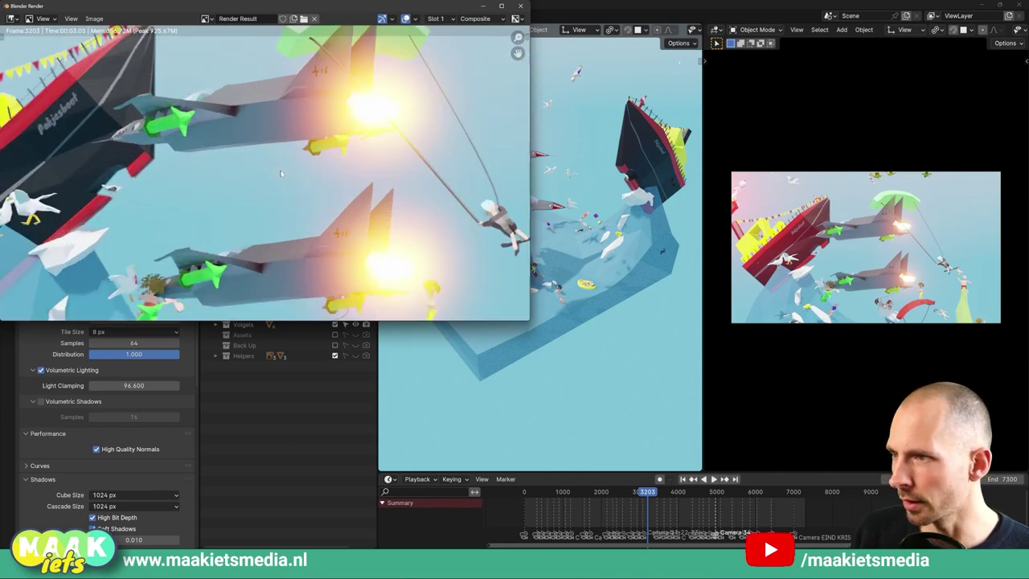
{"action": "scroll", "coordinate": [281, 185], "scroll_direction": "up", "scroll_amount": 3}
{"action": "scroll", "coordinate": [285, 209], "scroll_direction": "up", "scroll_amount": 1}
{"action": "scroll", "coordinate": [288, 222], "scroll_direction": "up", "scroll_amount": 1}
{"action": "scroll", "coordinate": [293, 216], "scroll_direction": "down", "scroll_amount": 5}
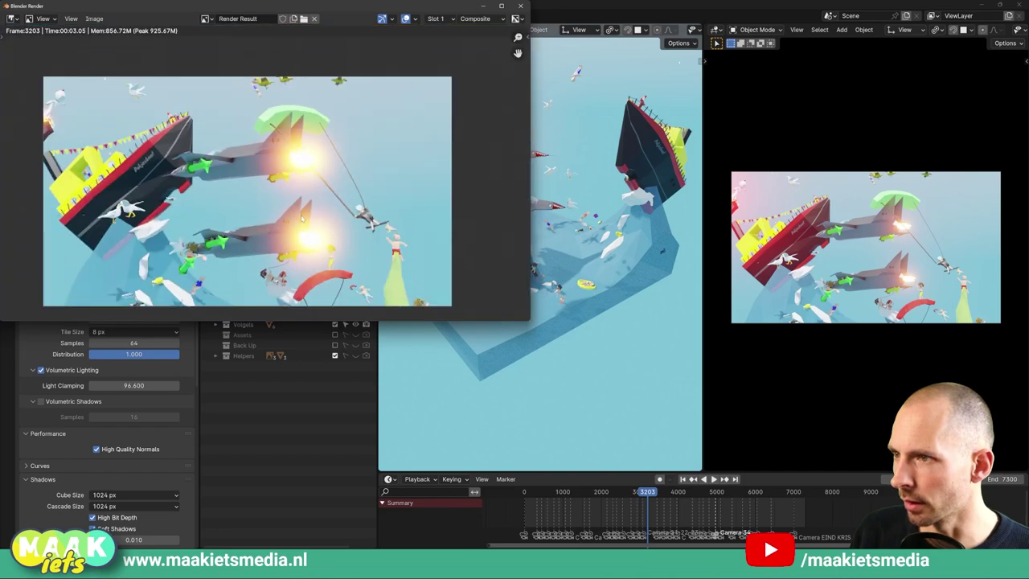
{"action": "scroll", "coordinate": [313, 203], "scroll_direction": "down", "scroll_amount": 1}
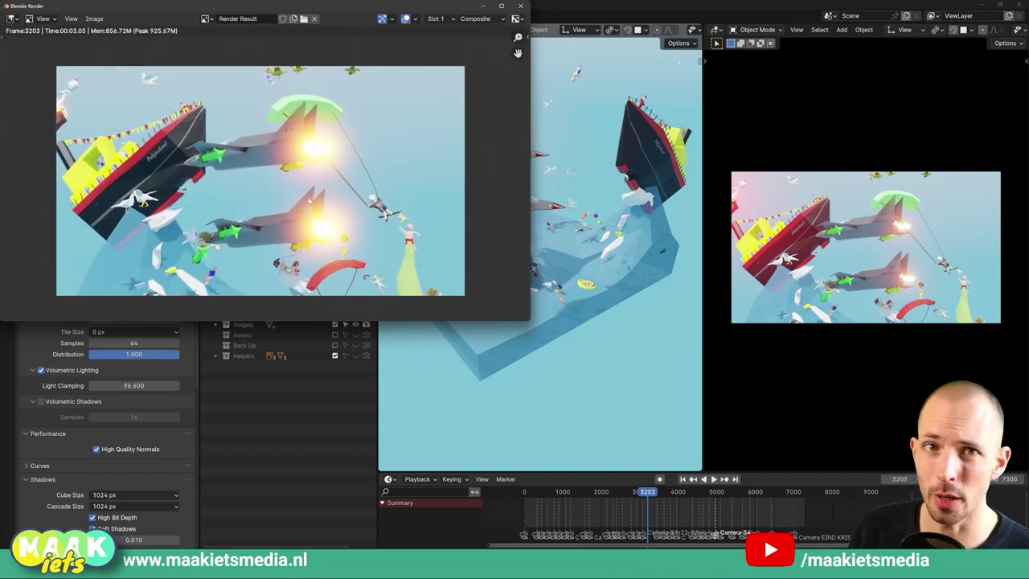
{"action": "left_click", "coordinate": [521, 7]}
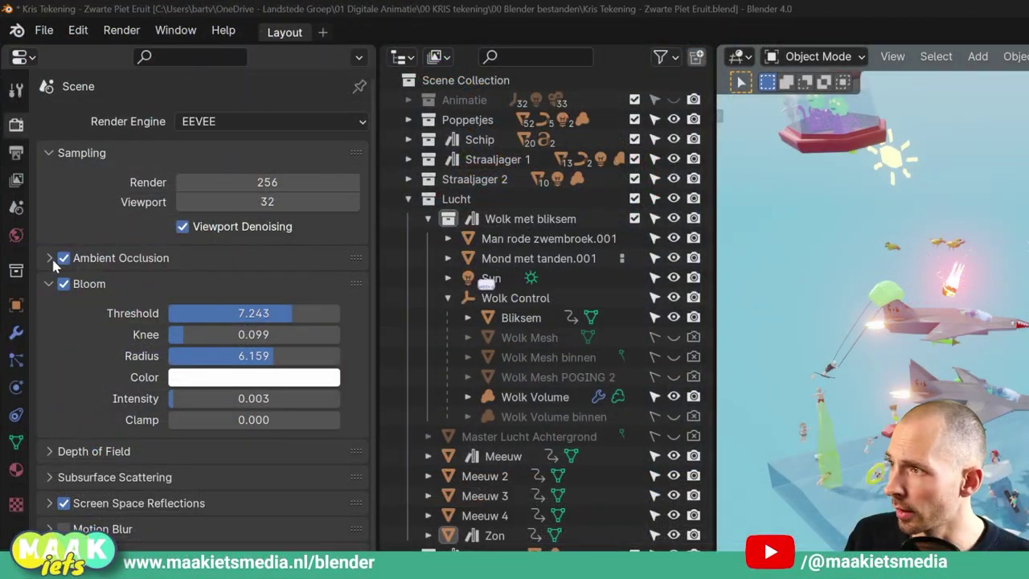
Step: Expand the Ambient Occlusion panel under Render Properties
{"action": "left_click", "coordinate": [57, 262]}
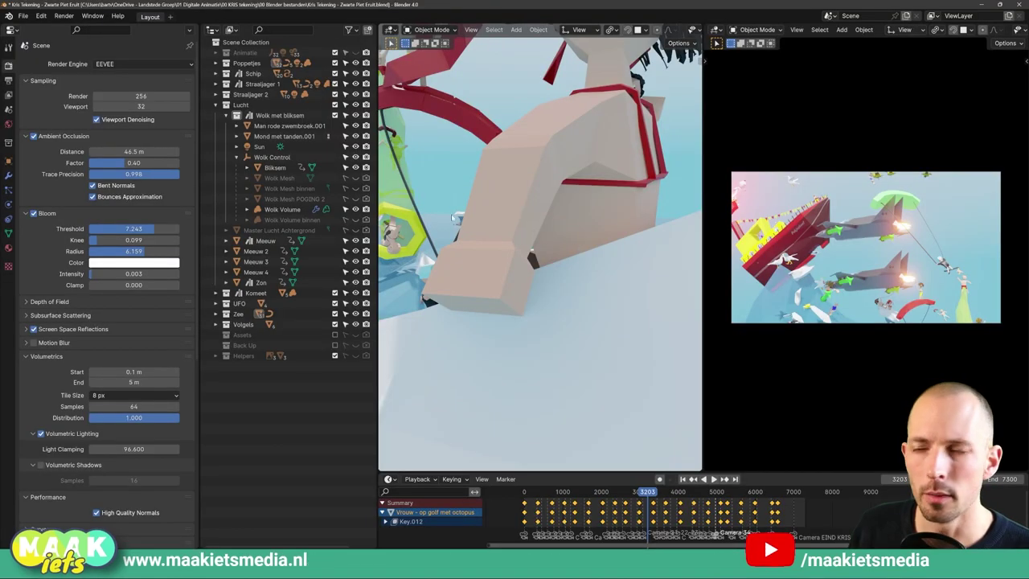
{"action": "left_click", "coordinate": [34, 135]}
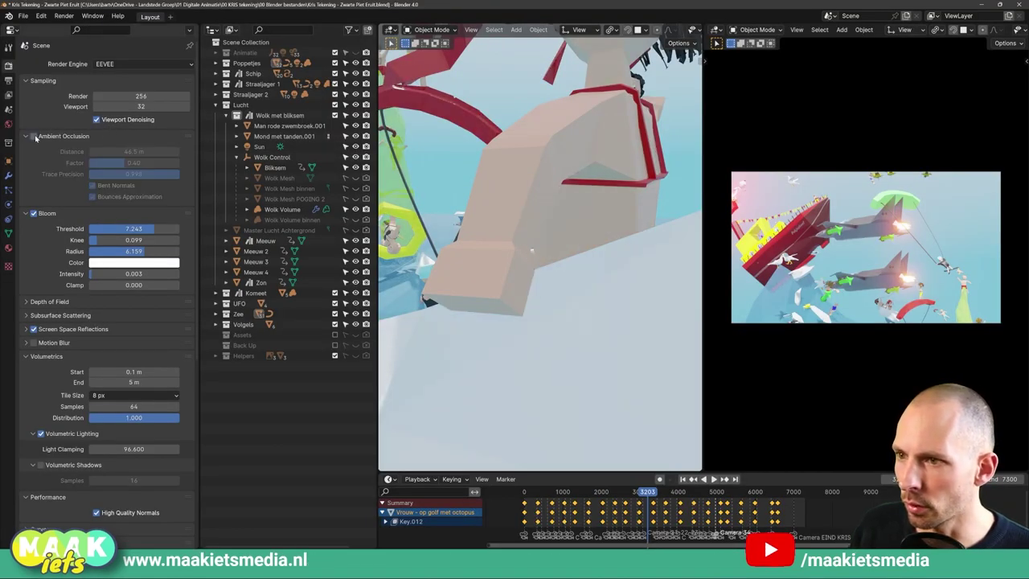
{"action": "left_click", "coordinate": [34, 136]}
{"action": "left_click", "coordinate": [33, 136]}
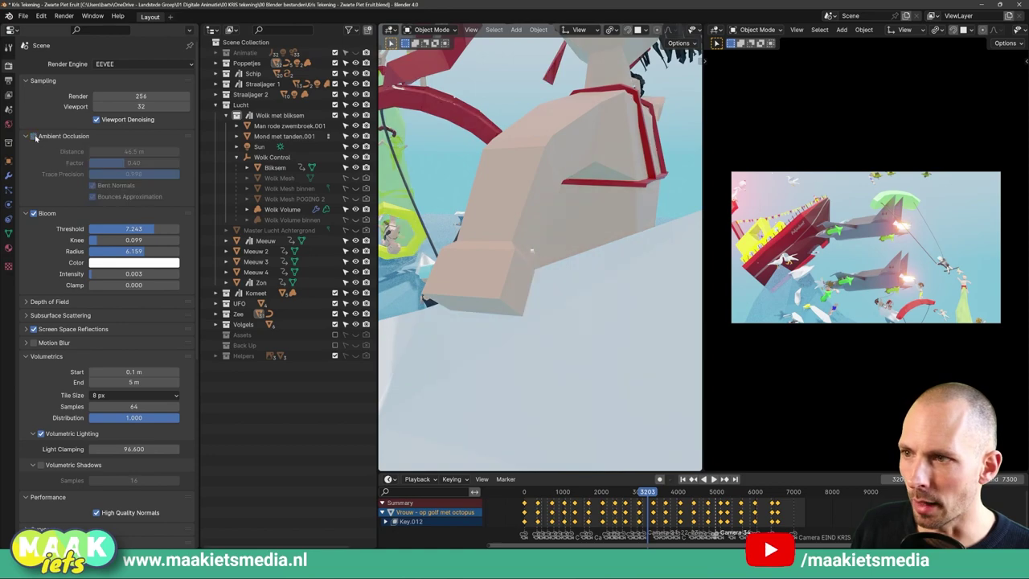
{"action": "left_click", "coordinate": [34, 136]}
{"action": "left_click", "coordinate": [34, 136]}
{"action": "left_click", "coordinate": [34, 136]}
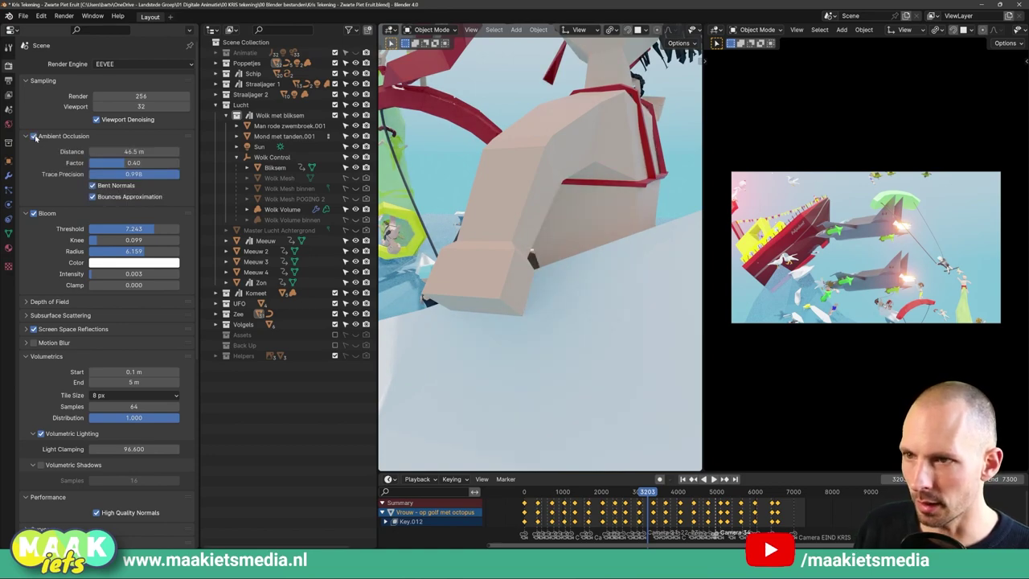
{"action": "middle_click_drag", "start_coordinate": [584, 252], "coordinate": [594, 250]}
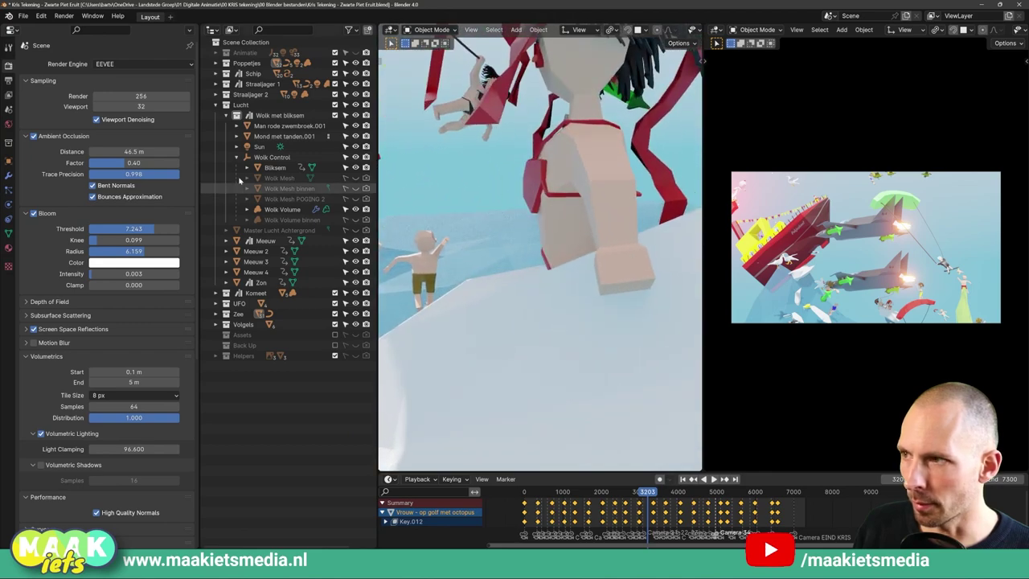
{"action": "left_click", "coordinate": [34, 136]}
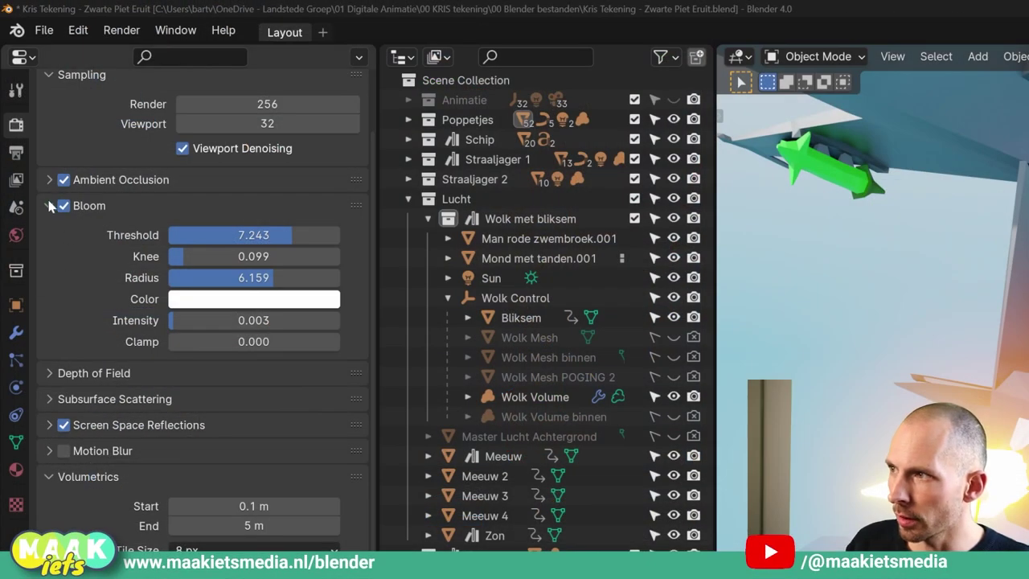
Step: Toggle Bloom off and back on to compare the jet's exhaust glow
{"action": "left_click", "coordinate": [49, 206]}
{"action": "left_click", "coordinate": [50, 209]}
{"action": "left_click", "coordinate": [65, 207]}
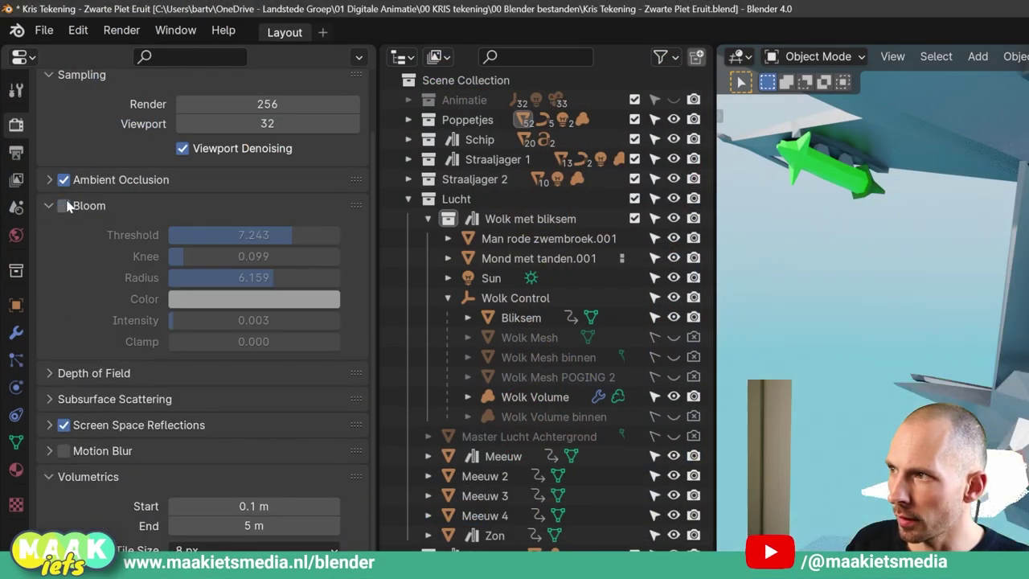
{"action": "left_click", "coordinate": [65, 207]}
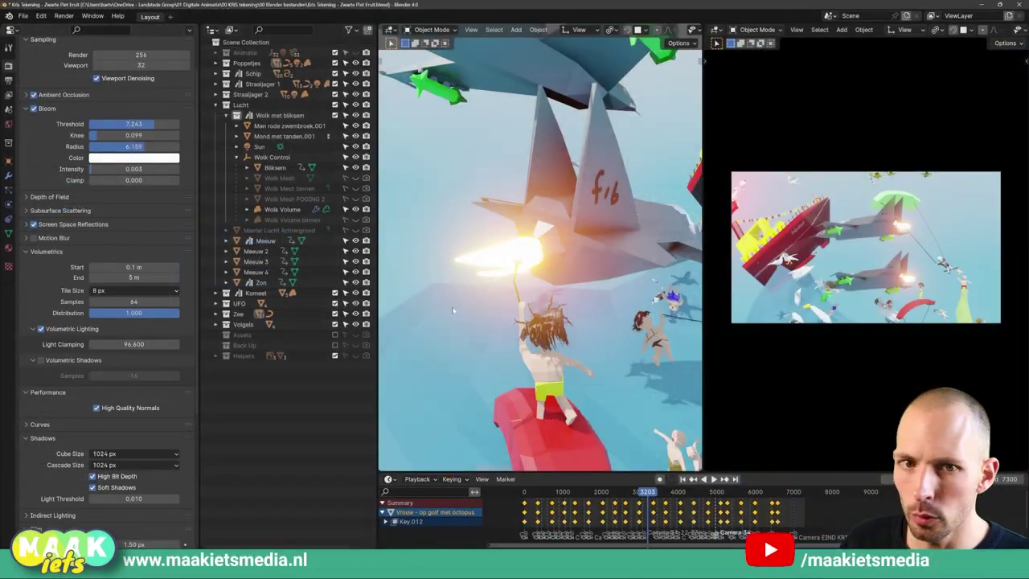
{"action": "middle_click_drag", "start_coordinate": [541, 259], "coordinate": [646, 259]}
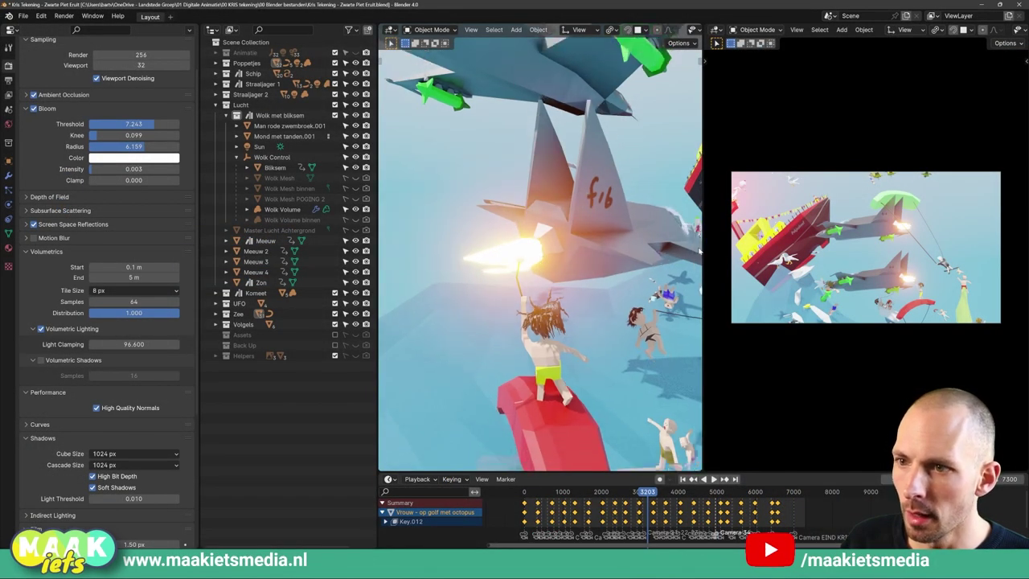
Step: Widen the 3D view beside the camera preview and reframe the view over the jets
{"action": "left_click_drag", "start_coordinate": [701, 248], "coordinate": [844, 249]}
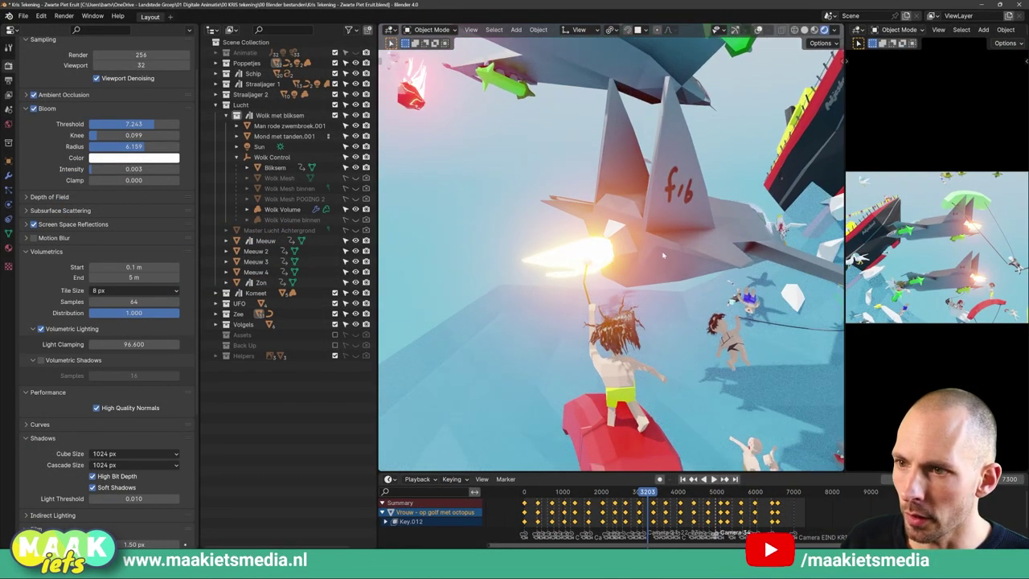
{"action": "middle_click_drag", "start_coordinate": [666, 259], "coordinate": [657, 259]}
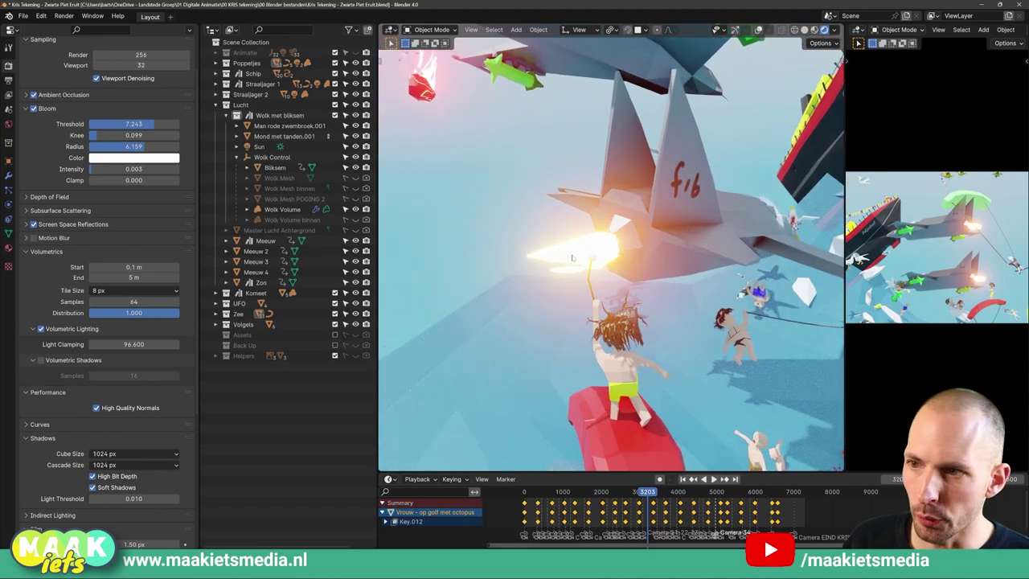
{"action": "scroll", "coordinate": [648, 229], "scroll_direction": "down", "scroll_amount": 2}
{"action": "scroll", "coordinate": [653, 225], "scroll_direction": "down", "scroll_amount": 2}
{"action": "scroll", "coordinate": [657, 220], "scroll_direction": "down", "scroll_amount": 3}
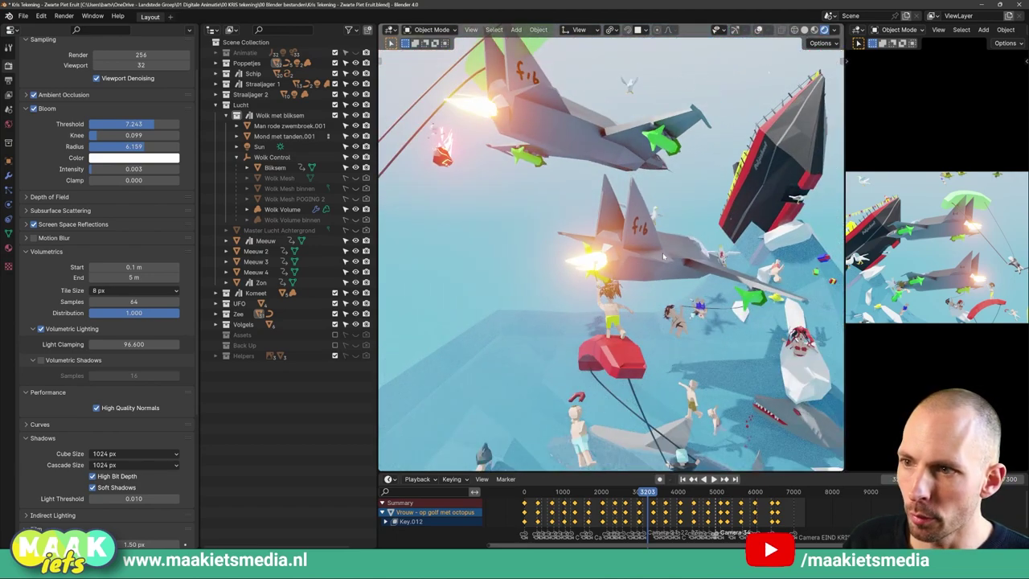
{"action": "scroll", "coordinate": [662, 259], "scroll_direction": "down", "scroll_amount": 3}
{"action": "mouse_move", "coordinate": [662, 259]}
{"action": "middle_mouse_down"}
{"action": "mouse_move", "coordinate": [578, 251]}
{"action": "mouse_move", "coordinate": [613, 259]}
{"action": "mouse_move", "coordinate": [648, 247]}
{"action": "mouse_move", "coordinate": [635, 273]}
{"action": "mouse_move", "coordinate": [615, 278]}
{"action": "middle_mouse_up"}
{"action": "scroll", "coordinate": [578, 251], "scroll_direction": "up", "scroll_amount": 1}
{"action": "scroll", "coordinate": [578, 251], "scroll_direction": "up", "scroll_amount": 3}
{"action": "scroll", "coordinate": [595, 255], "scroll_direction": "down", "scroll_amount": 3}
{"action": "scroll", "coordinate": [613, 259], "scroll_direction": "up", "scroll_amount": 4}
{"action": "scroll", "coordinate": [612, 258], "scroll_direction": "up", "scroll_amount": 2}
{"action": "scroll", "coordinate": [621, 278], "scroll_direction": "up", "scroll_amount": 2}
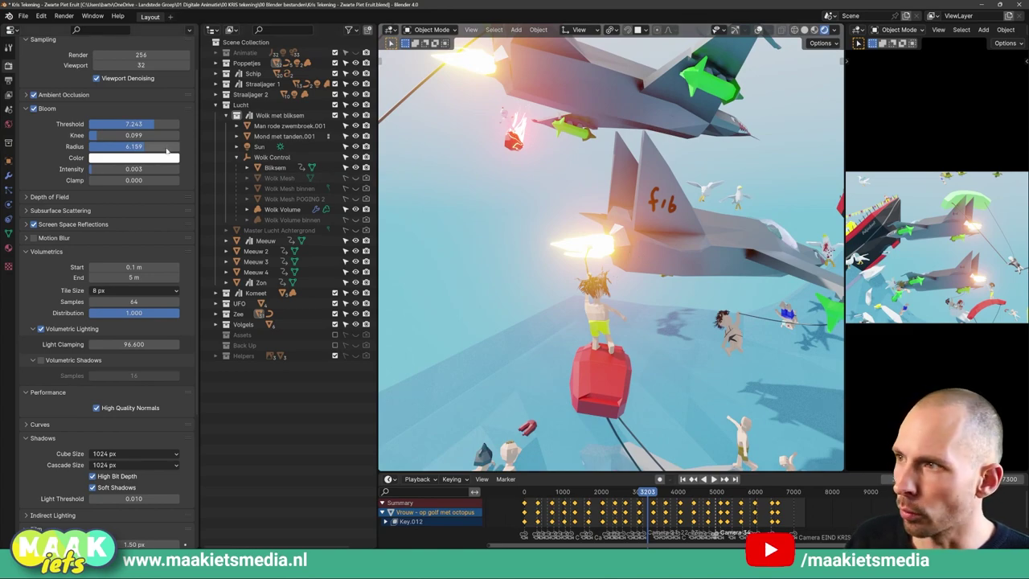
Step: Drag Bloom Threshold to 7.652 and Radius to 3.820, then view the jet from another angle
{"action": "mouse_move", "coordinate": [137, 124]}
{"action": "left_mouse_down"}
{"action": "mouse_move", "coordinate": [88, 123]}
{"action": "mouse_move", "coordinate": [163, 123]}
{"action": "left_mouse_up"}
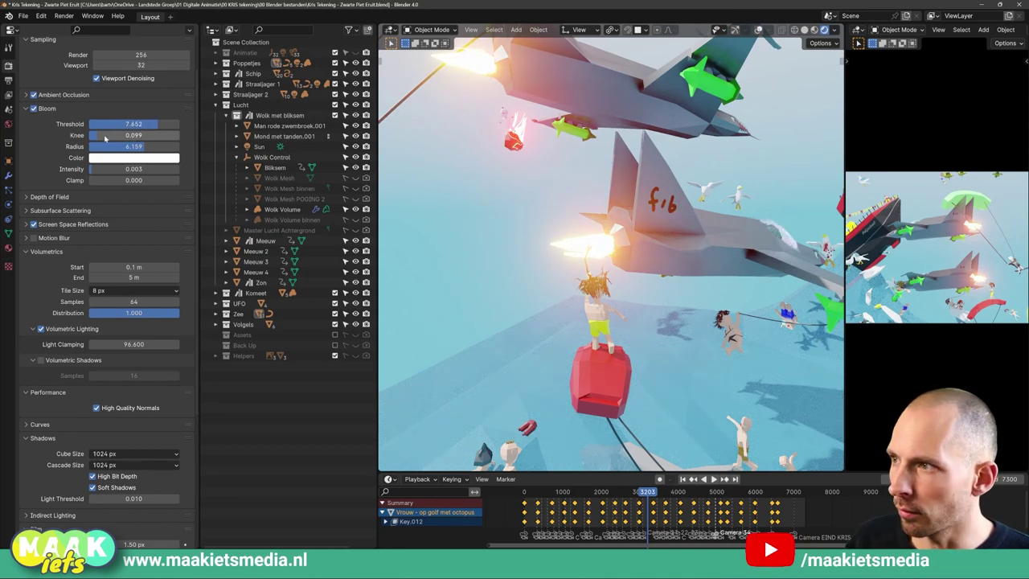
{"action": "left_click_drag", "start_coordinate": [105, 145], "coordinate": [88, 146]}
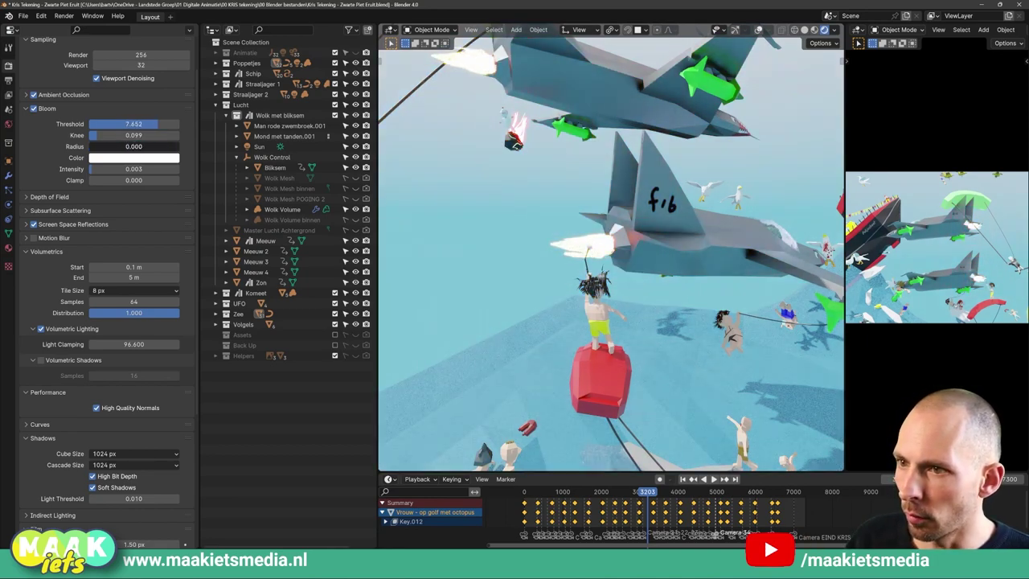
{"action": "mouse_move", "coordinate": [89, 146]}
{"action": "left_mouse_down"}
{"action": "mouse_move", "coordinate": [178, 147]}
{"action": "mouse_move", "coordinate": [107, 147]}
{"action": "left_mouse_up"}
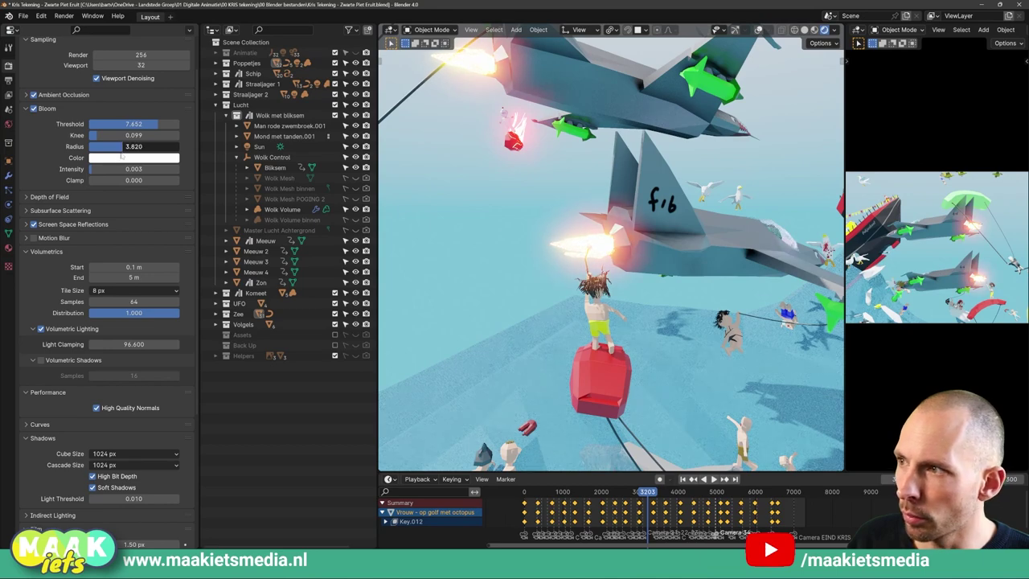
{"action": "mouse_move", "coordinate": [109, 146]}
{"action": "left_mouse_down"}
{"action": "mouse_move", "coordinate": [123, 146]}
{"action": "mouse_move", "coordinate": [100, 169]}
{"action": "left_mouse_up"}
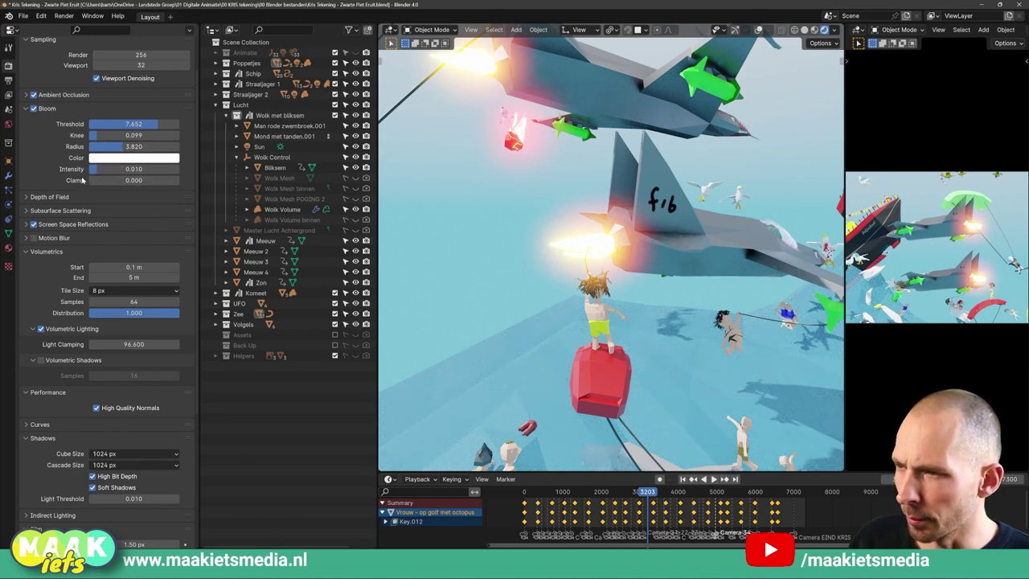
{"action": "mouse_move", "coordinate": [514, 241]}
{"action": "middle_mouse_down"}
{"action": "mouse_move", "coordinate": [462, 225]}
{"action": "mouse_move", "coordinate": [695, 214]}
{"action": "mouse_move", "coordinate": [716, 250]}
{"action": "mouse_move", "coordinate": [763, 241]}
{"action": "mouse_move", "coordinate": [651, 260]}
{"action": "middle_mouse_up"}
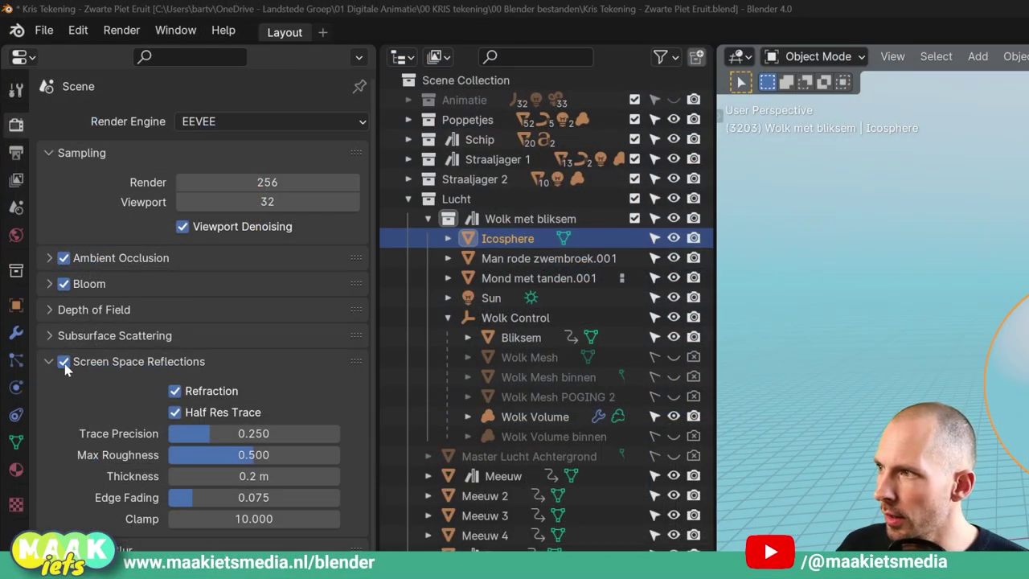
Step: Toggle Screen Space Reflections off and on repeatedly to compare the glass sphere
{"action": "left_click", "coordinate": [64, 362]}
{"action": "left_click", "coordinate": [64, 361]}
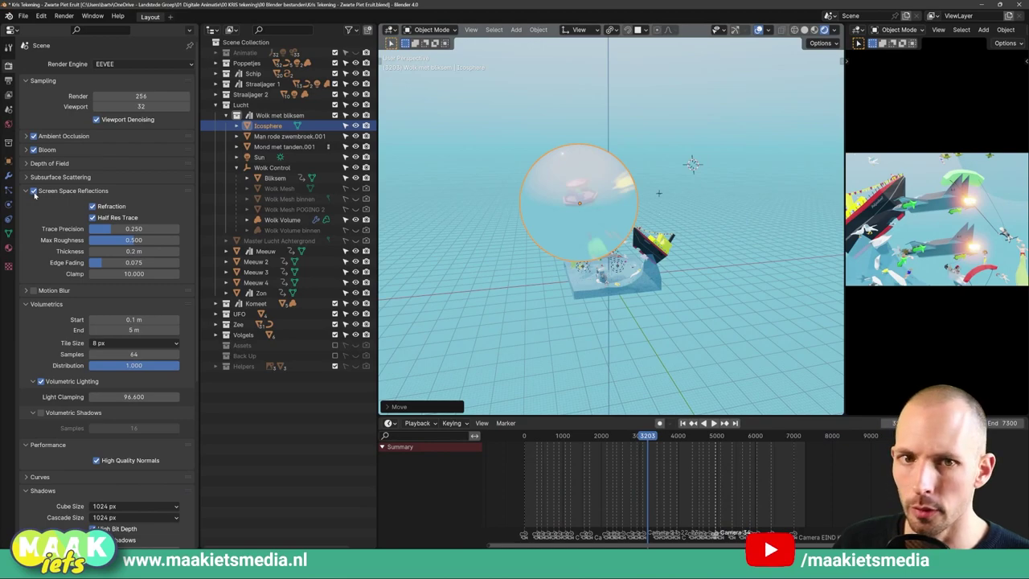
{"action": "left_click", "coordinate": [33, 191]}
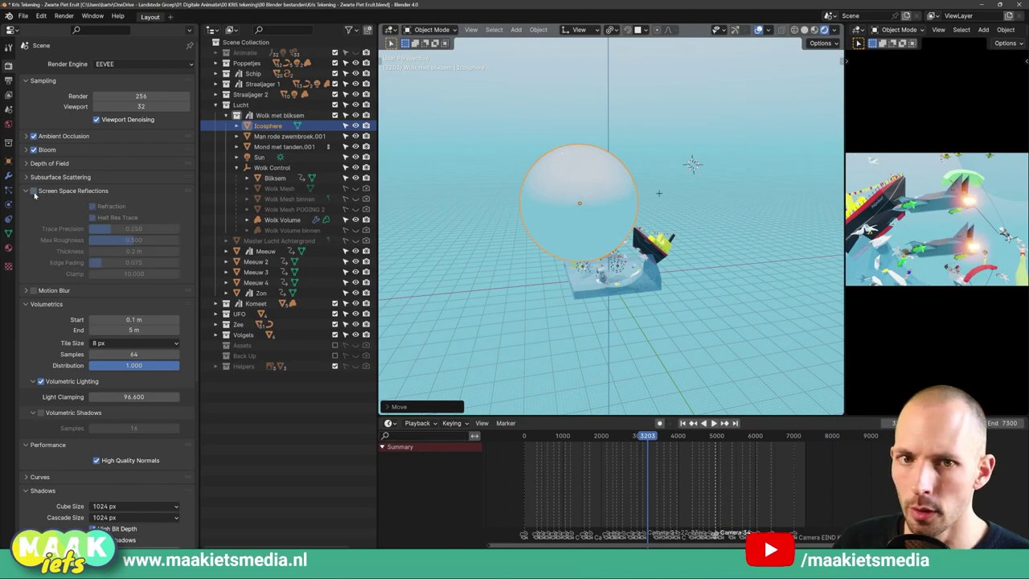
{"action": "left_click", "coordinate": [33, 192]}
{"action": "left_click", "coordinate": [33, 191]}
{"action": "left_click", "coordinate": [33, 191]}
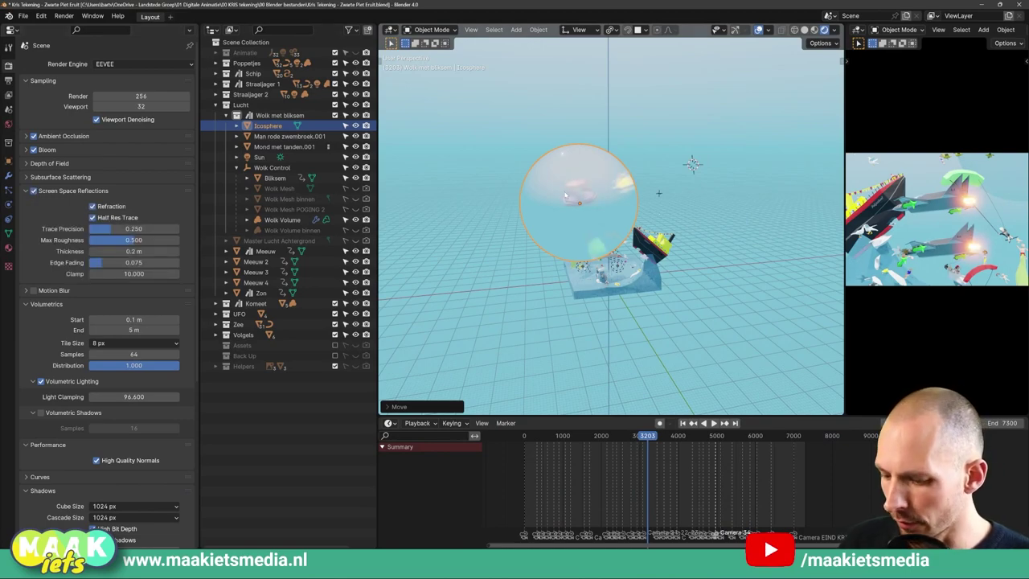
Step: Move the Icosphere above the island, recheck reflections, and switch to Solid shading
{"action": "key", "text": "g"}
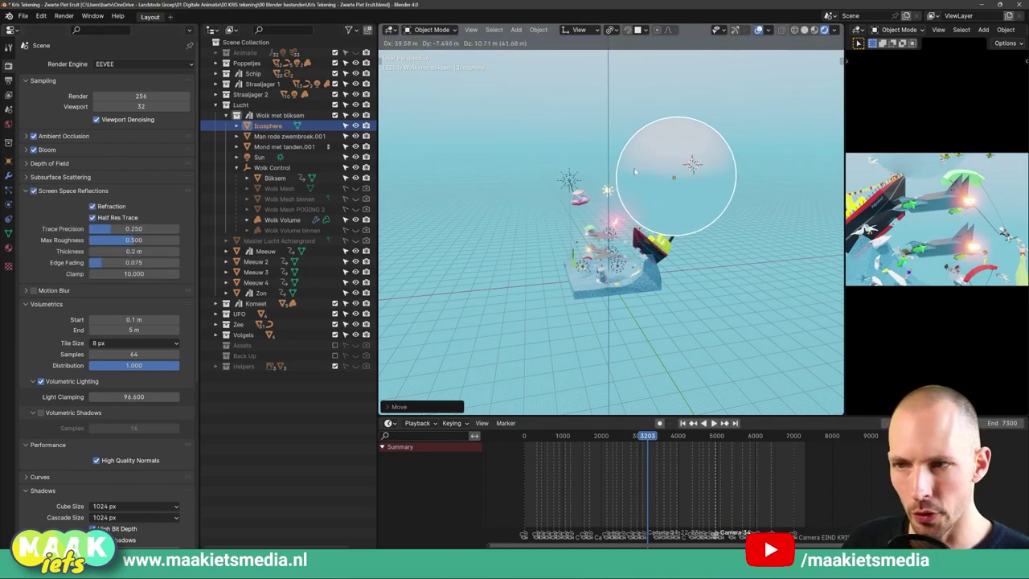
{"action": "left_click", "coordinate": [635, 172]}
{"action": "key", "text": "g"}
{"action": "left_click", "coordinate": [582, 193]}
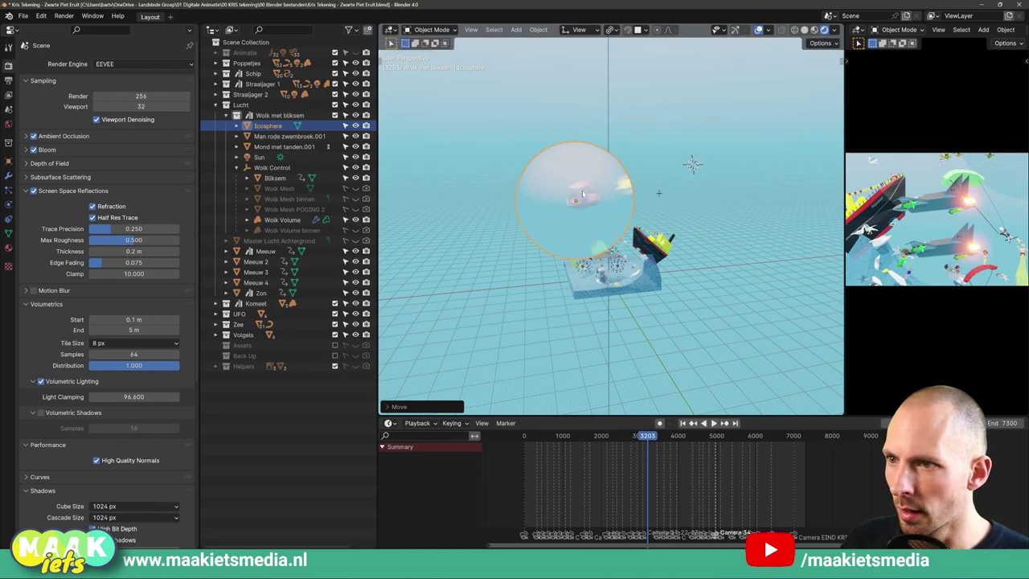
{"action": "scroll", "coordinate": [583, 193], "scroll_direction": "up", "scroll_amount": 2}
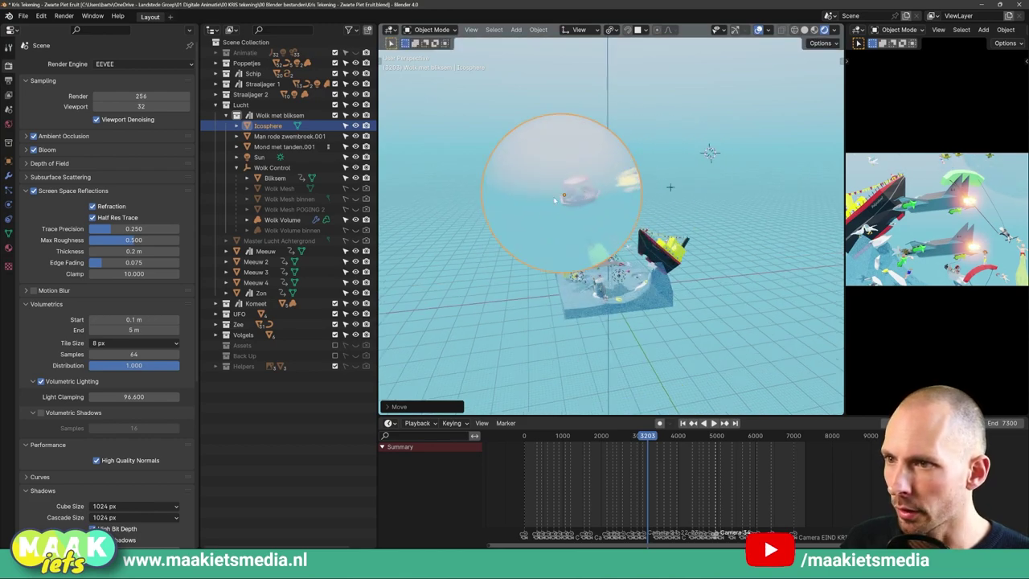
{"action": "left_click", "coordinate": [34, 191]}
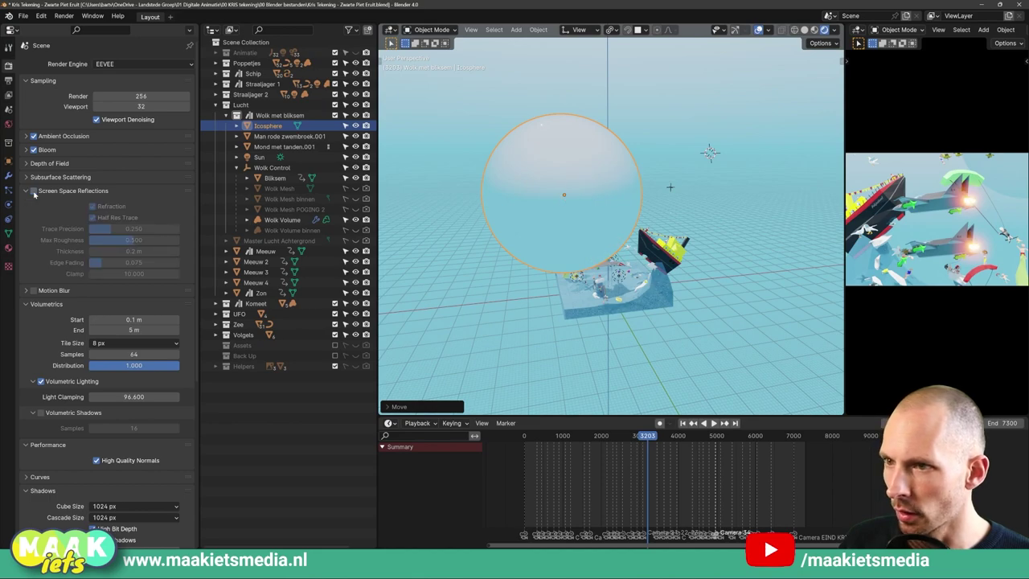
{"action": "left_click", "coordinate": [34, 191]}
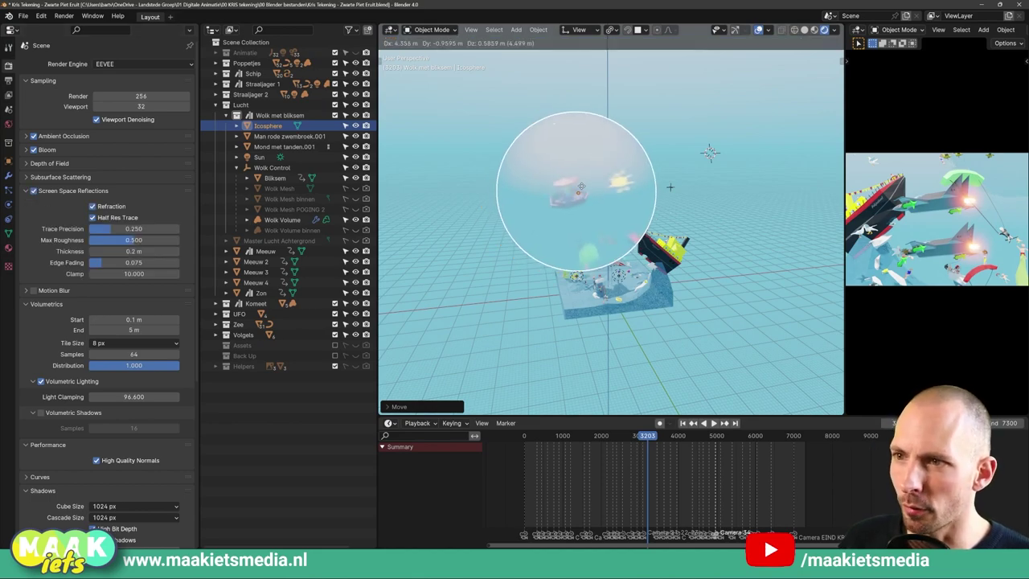
{"action": "left_click", "coordinate": [806, 29]}
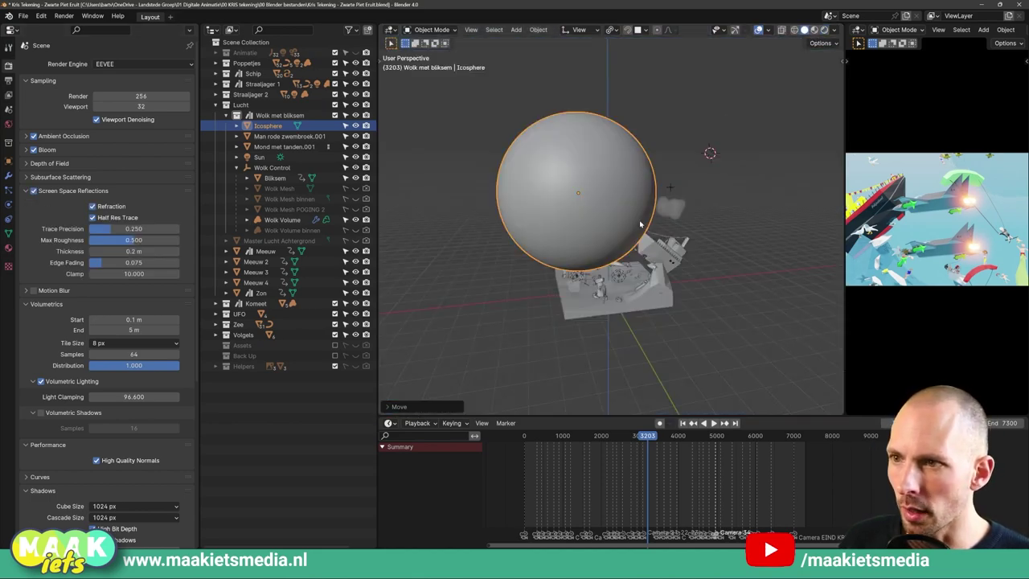
Step: Enter Edit Mode on the sphere to inspect its mesh, then return to Object Mode
{"action": "middle_click_drag", "start_coordinate": [640, 225], "coordinate": [648, 211]}
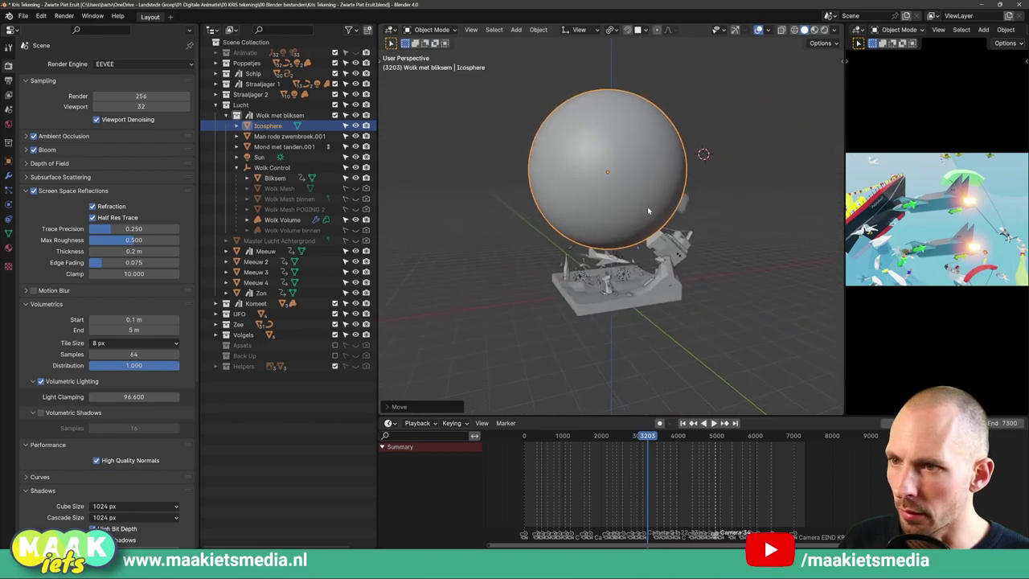
{"action": "key", "text": "Tab"}
{"action": "scroll", "coordinate": [625, 190], "scroll_direction": "up", "scroll_amount": 5}
{"action": "scroll", "coordinate": [626, 190], "scroll_direction": "down", "scroll_amount": 2}
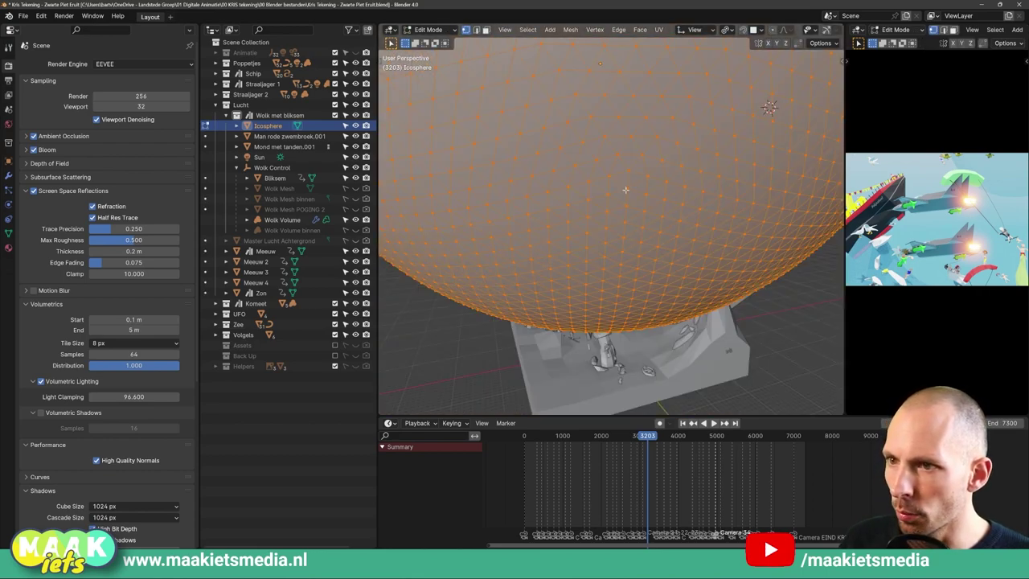
{"action": "scroll", "coordinate": [626, 192], "scroll_direction": "up", "scroll_amount": 3}
{"action": "scroll", "coordinate": [626, 194], "scroll_direction": "down", "scroll_amount": 5}
{"action": "key", "text": "Tab"}
Step: Switch the viewport to Material Preview, browse the HDRI choices, then settle on Rendered shading
{"action": "scroll", "coordinate": [627, 199], "scroll_direction": "down", "scroll_amount": 3}
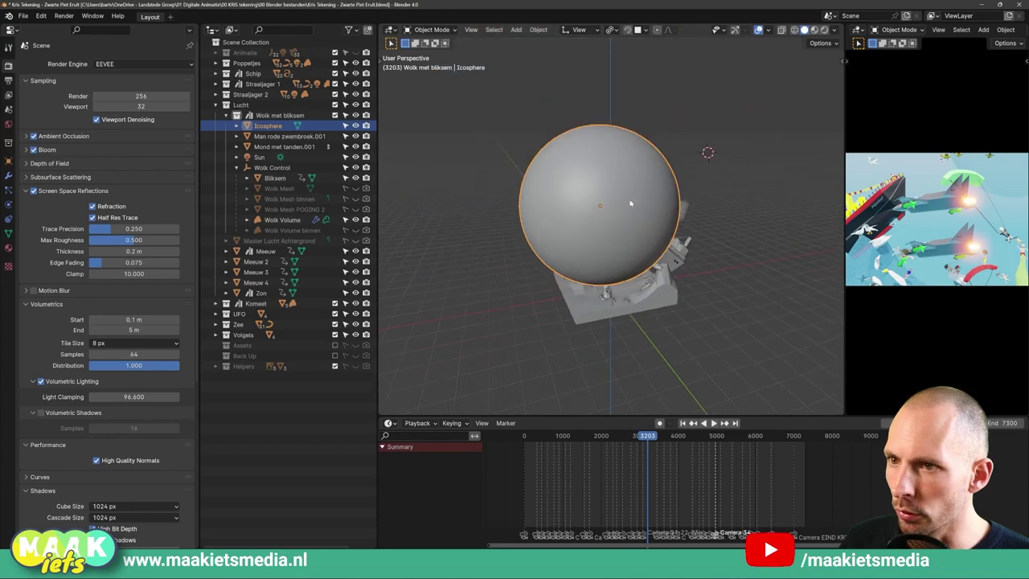
{"action": "middle_click_drag", "start_coordinate": [630, 203], "coordinate": [677, 204]}
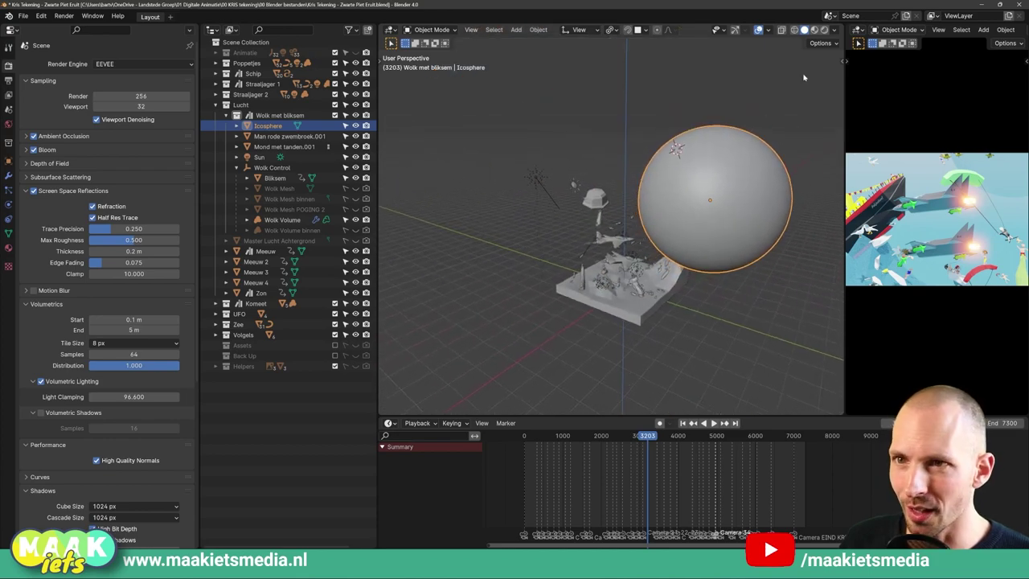
{"action": "left_click", "coordinate": [814, 30]}
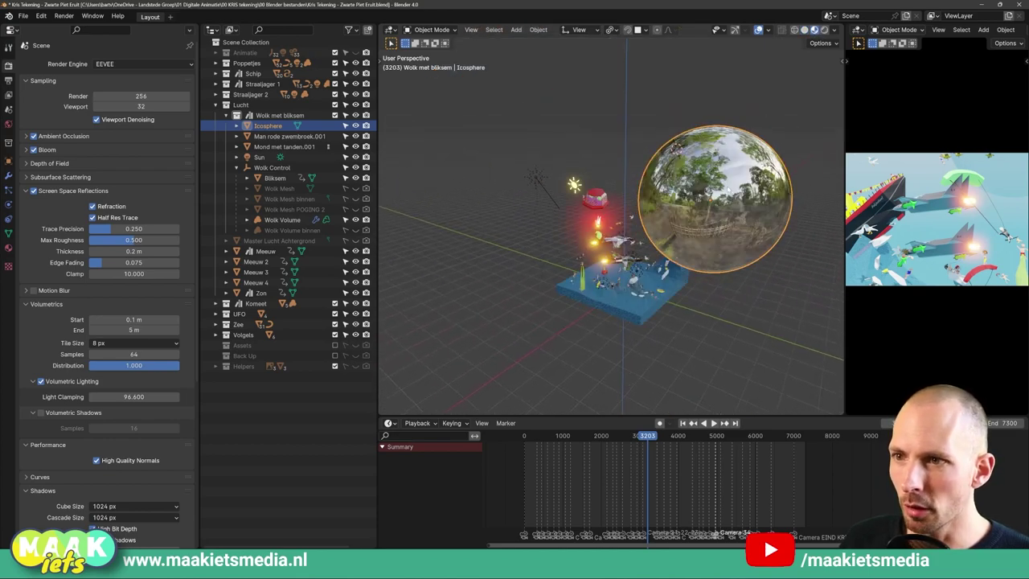
{"action": "mouse_move", "coordinate": [635, 185]}
{"action": "middle_mouse_down"}
{"action": "mouse_move", "coordinate": [673, 170]}
{"action": "mouse_move", "coordinate": [611, 173]}
{"action": "middle_mouse_up"}
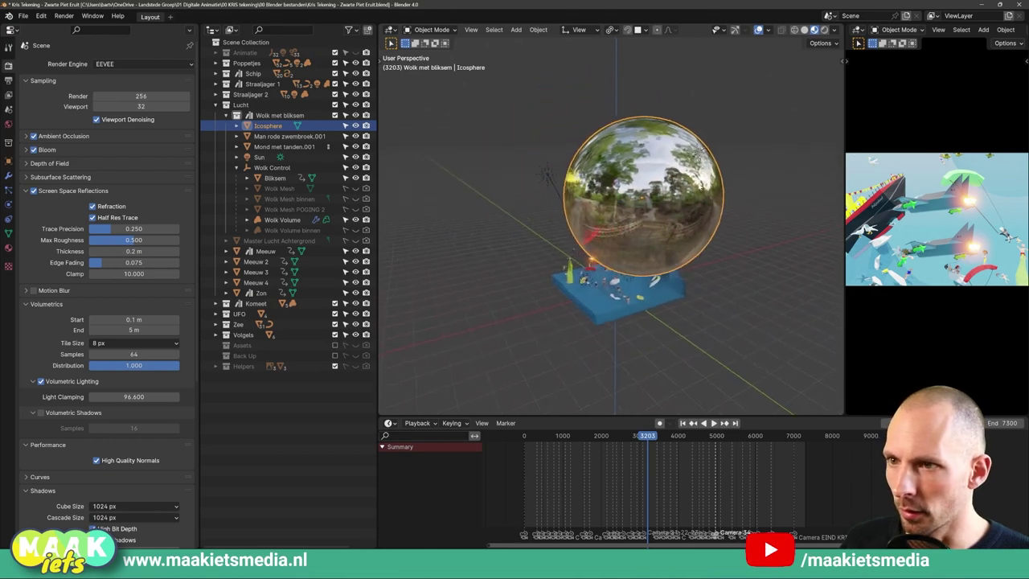
{"action": "left_click", "coordinate": [833, 32]}
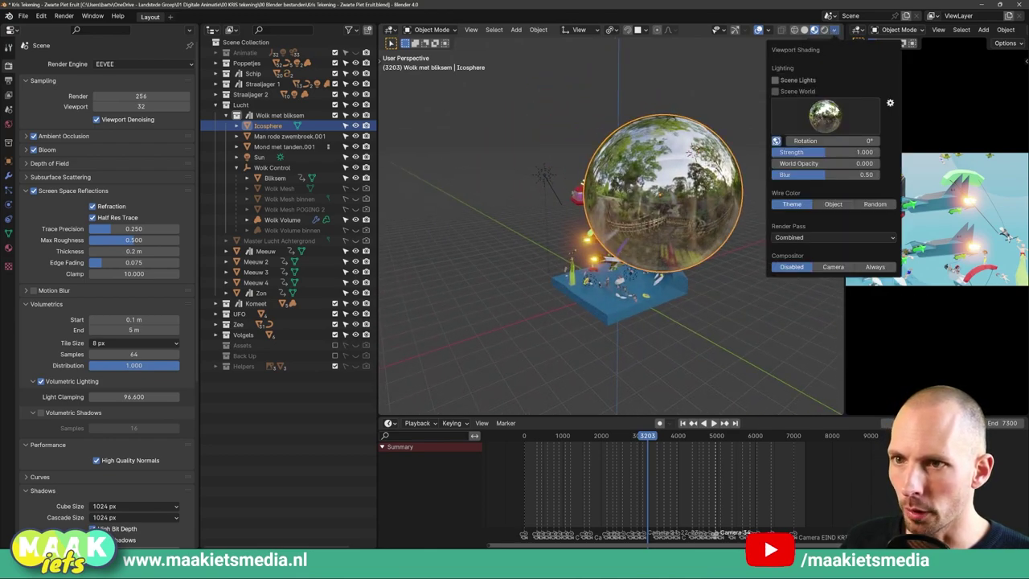
{"action": "left_click", "coordinate": [832, 118]}
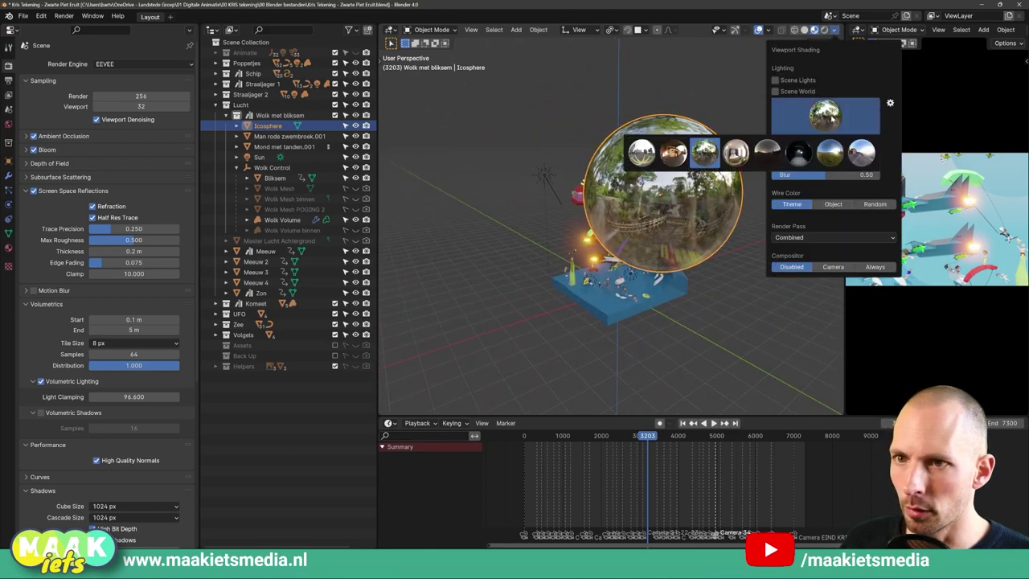
{"action": "left_click", "coordinate": [707, 158]}
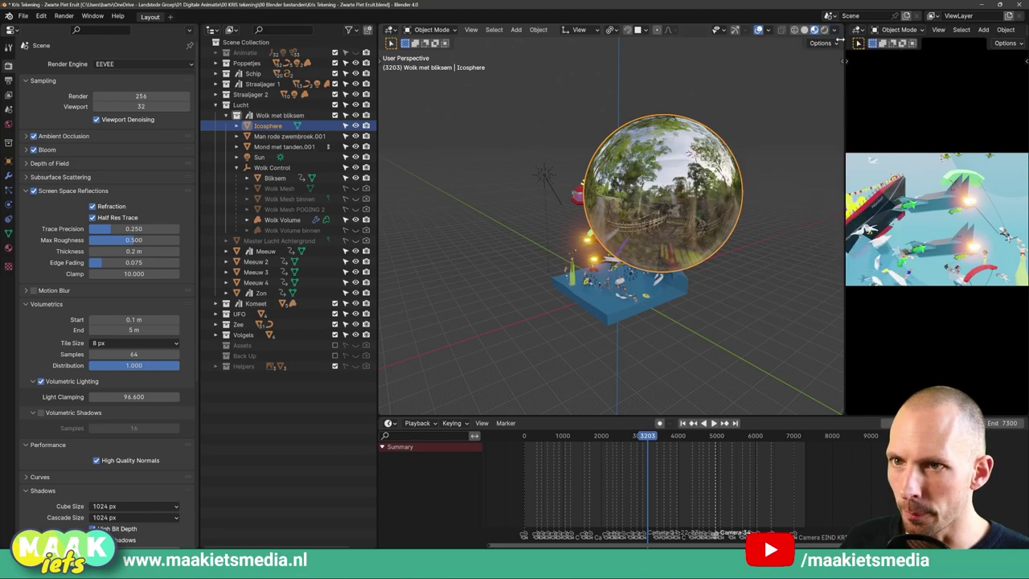
{"action": "left_click", "coordinate": [824, 30]}
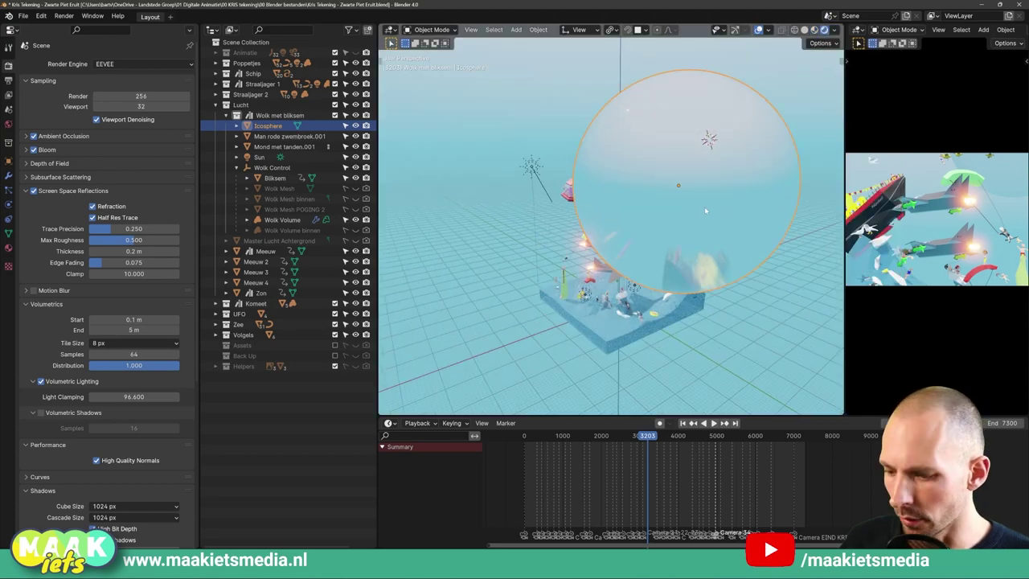
Step: Move the glass Icosphere in front of the ship, then toggle Screen Space Reflections off and on
{"action": "key", "text": "g"}
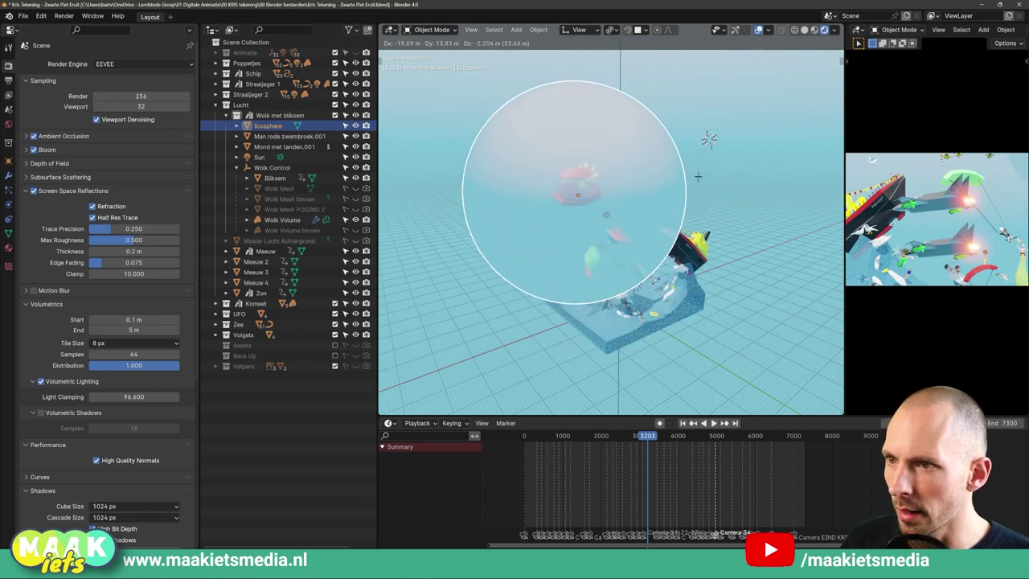
{"action": "left_click", "coordinate": [672, 165]}
{"action": "mouse_move", "coordinate": [671, 165]}
{"action": "middle_mouse_down"}
{"action": "mouse_move", "coordinate": [791, 147]}
{"action": "mouse_move", "coordinate": [796, 204]}
{"action": "mouse_move", "coordinate": [805, 203]}
{"action": "middle_mouse_up"}
{"action": "key", "text": "ctrl+z"}
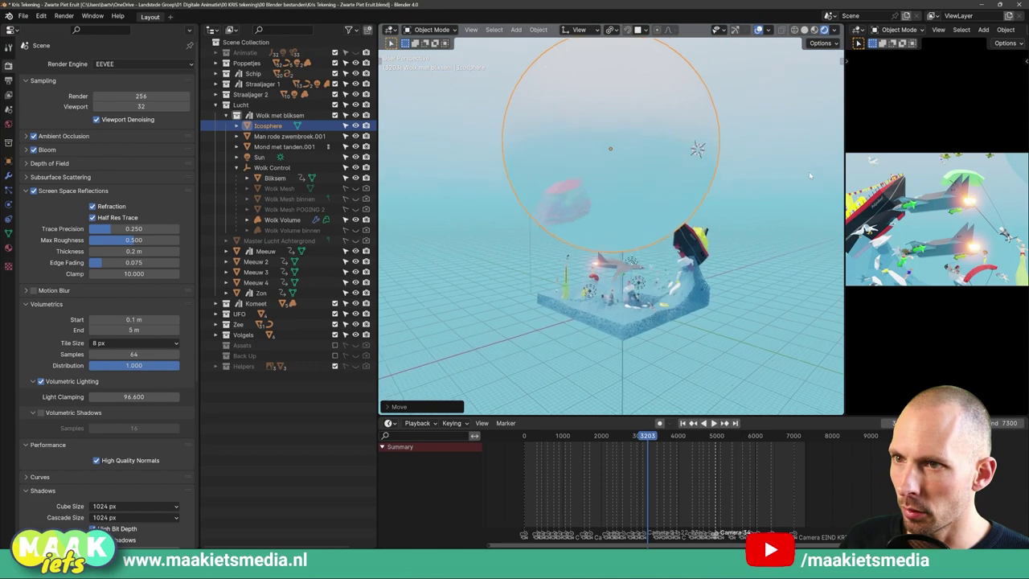
{"action": "key", "text": "g"}
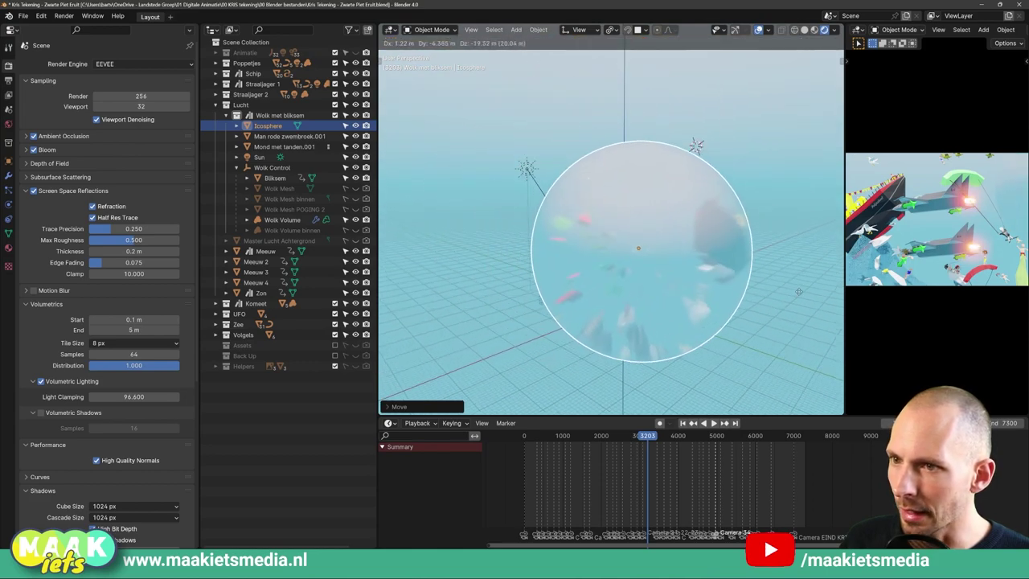
{"action": "left_click", "coordinate": [740, 230]}
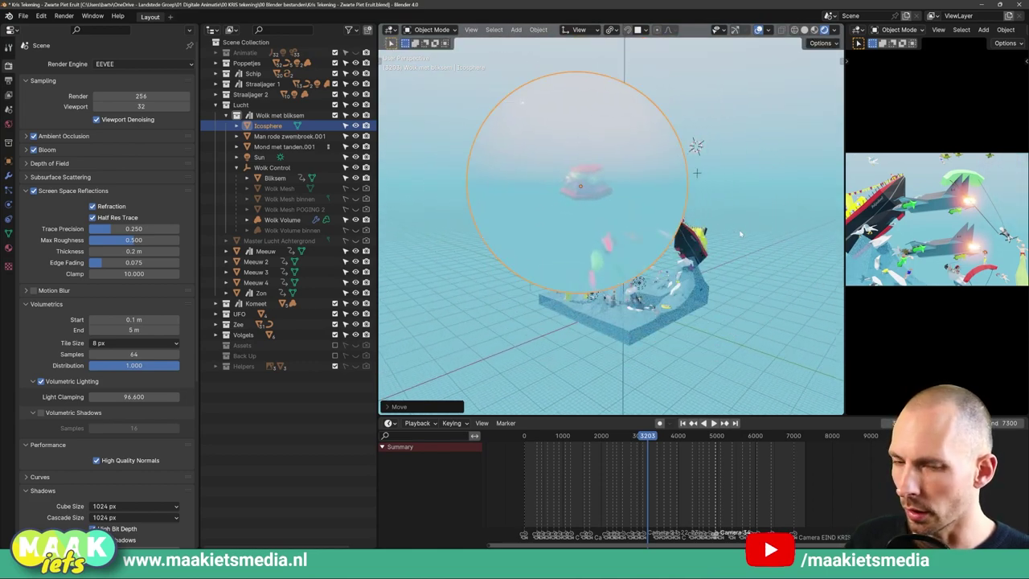
{"action": "mouse_move", "coordinate": [724, 237]}
{"action": "middle_mouse_down"}
{"action": "mouse_move", "coordinate": [687, 217]}
{"action": "mouse_move", "coordinate": [680, 225]}
{"action": "mouse_move", "coordinate": [673, 205]}
{"action": "mouse_move", "coordinate": [638, 209]}
{"action": "middle_mouse_up"}
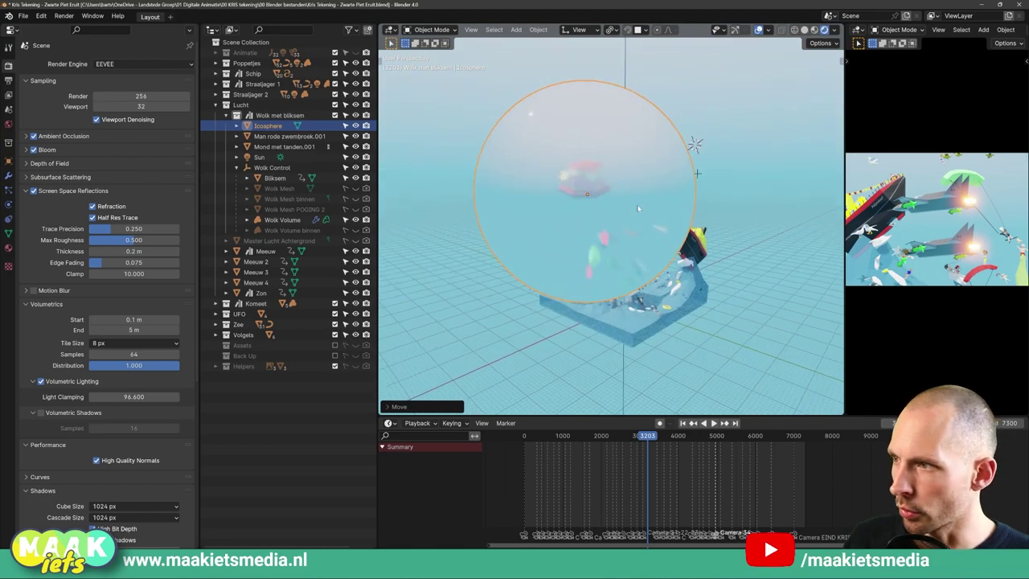
{"action": "left_click", "coordinate": [34, 191]}
{"action": "left_click", "coordinate": [33, 191]}
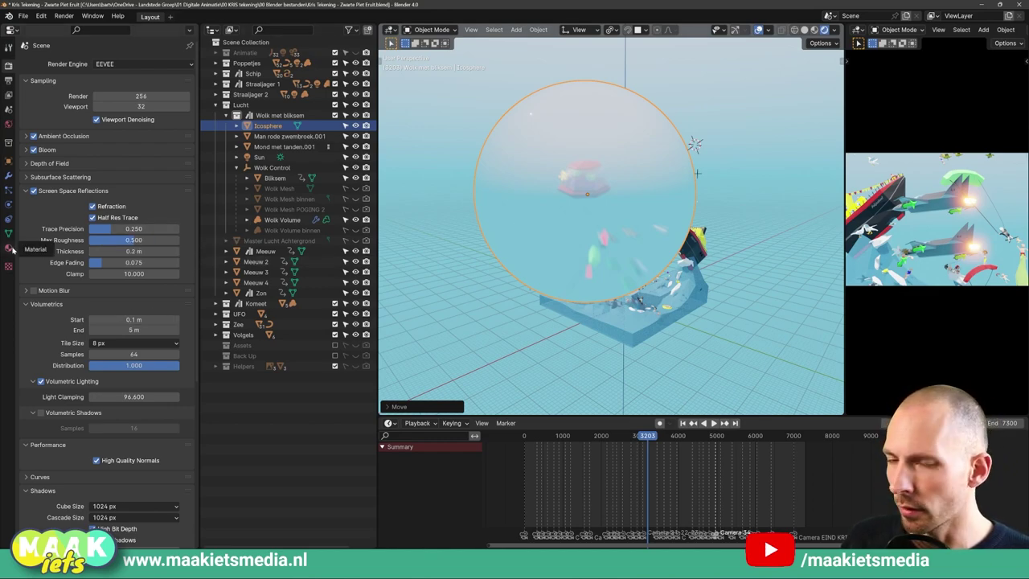
Step: Select the glass sphere, show its material settings and lower the Glas IOR to 4.250
{"action": "left_click", "coordinate": [606, 129]}
{"action": "key", "text": "ctrl+z"}
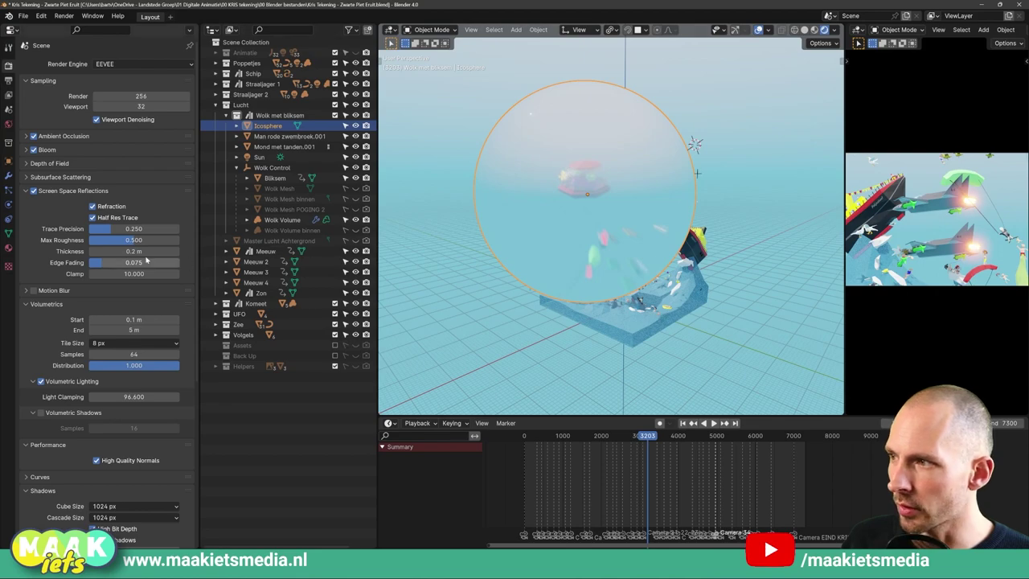
{"action": "left_click", "coordinate": [7, 248]}
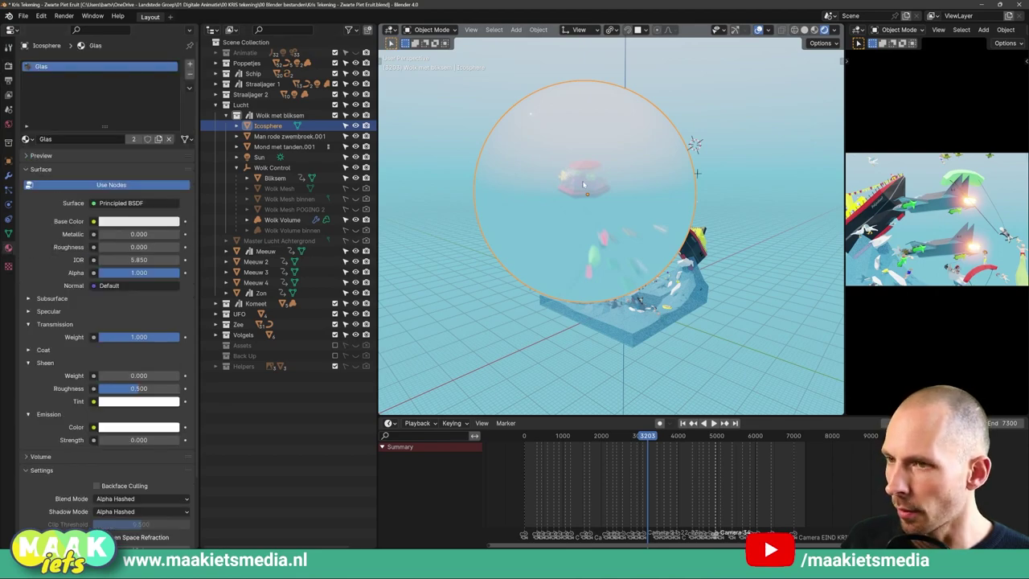
{"action": "left_click_drag", "start_coordinate": [614, 160], "coordinate": [624, 168]}
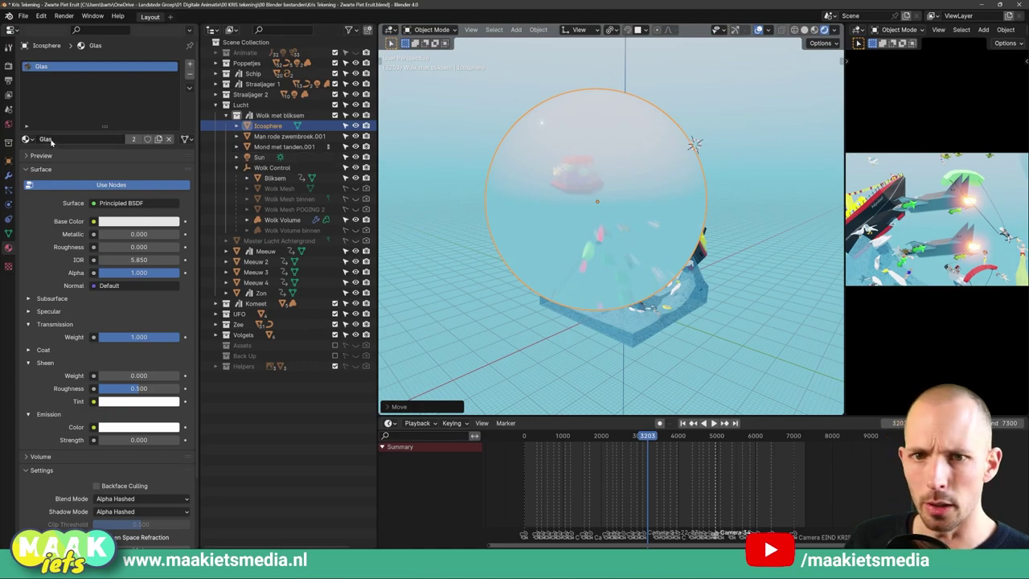
{"action": "scroll", "coordinate": [105, 193], "scroll_direction": "down", "scroll_amount": 1}
{"action": "scroll", "coordinate": [129, 241], "scroll_direction": "down", "scroll_amount": 1}
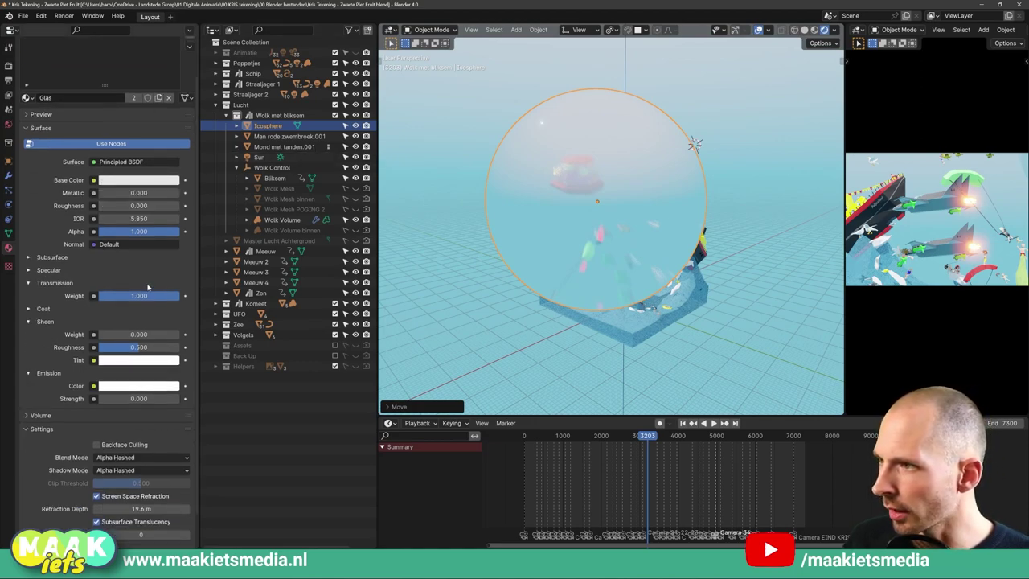
{"action": "mouse_move", "coordinate": [153, 217]}
{"action": "left_mouse_down"}
{"action": "mouse_move", "coordinate": [184, 218]}
{"action": "mouse_move", "coordinate": [128, 217]}
{"action": "left_mouse_up"}
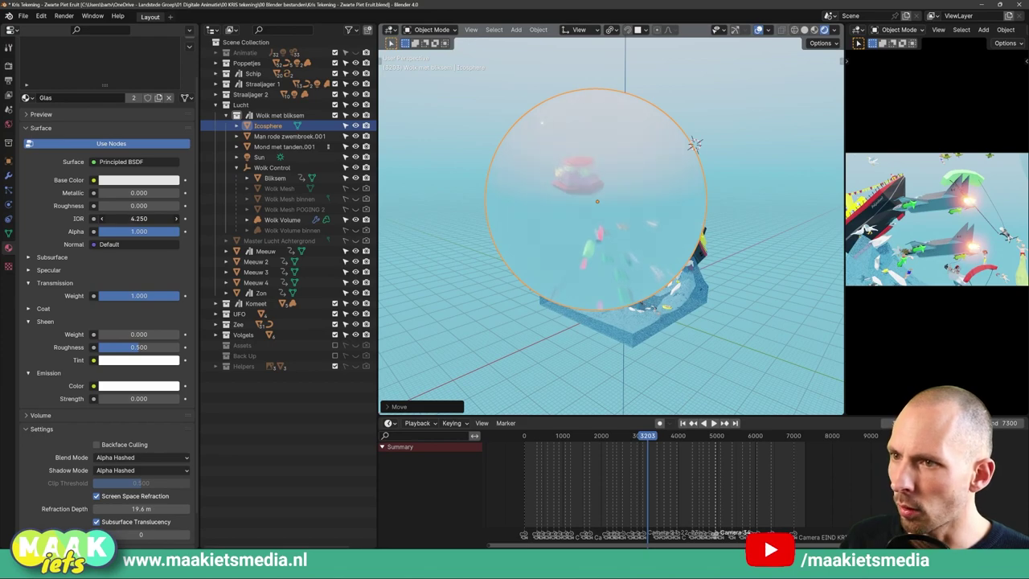
{"action": "mouse_move", "coordinate": [660, 233]}
{"action": "middle_mouse_down"}
{"action": "mouse_move", "coordinate": [599, 231]}
{"action": "mouse_move", "coordinate": [631, 243]}
{"action": "middle_mouse_up"}
Step: Set Transmission Weight to 0, back to 1, then slide it down to 0.967
{"action": "scroll", "coordinate": [125, 267], "scroll_direction": "down", "scroll_amount": 1}
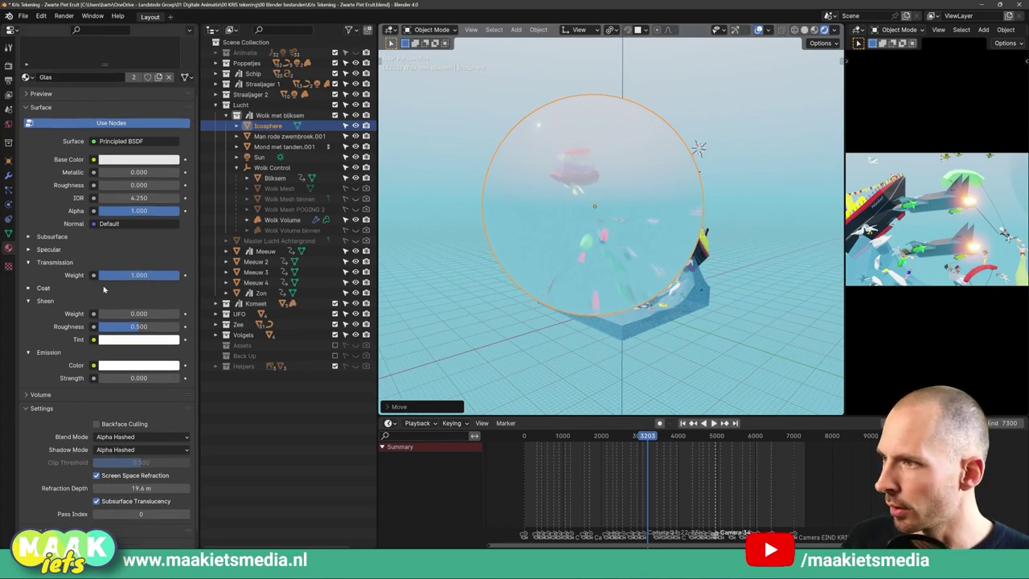
{"action": "scroll", "coordinate": [103, 289], "scroll_direction": "down", "scroll_amount": 1}
{"action": "key", "text": "BackSpace"}
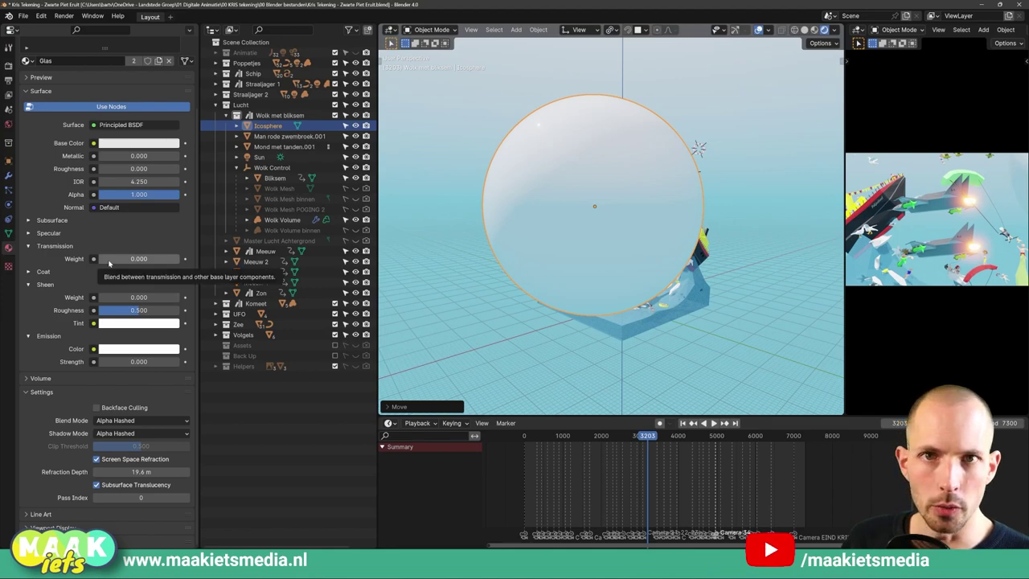
{"action": "left_click", "coordinate": [110, 259]}
{"action": "type", "text": "1"}
{"action": "key", "text": "Return"}
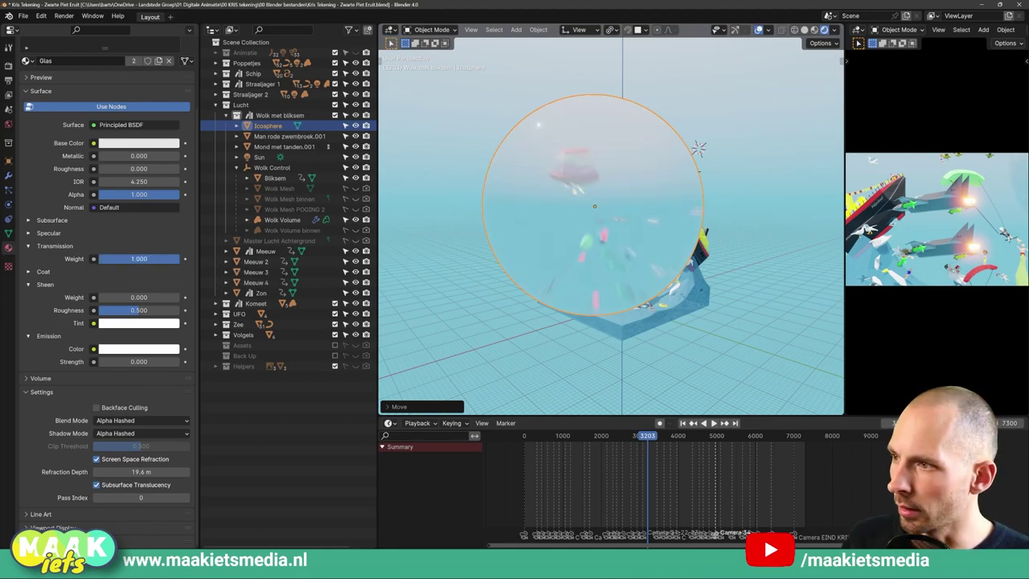
{"action": "left_click_drag", "start_coordinate": [161, 259], "coordinate": [129, 259]}
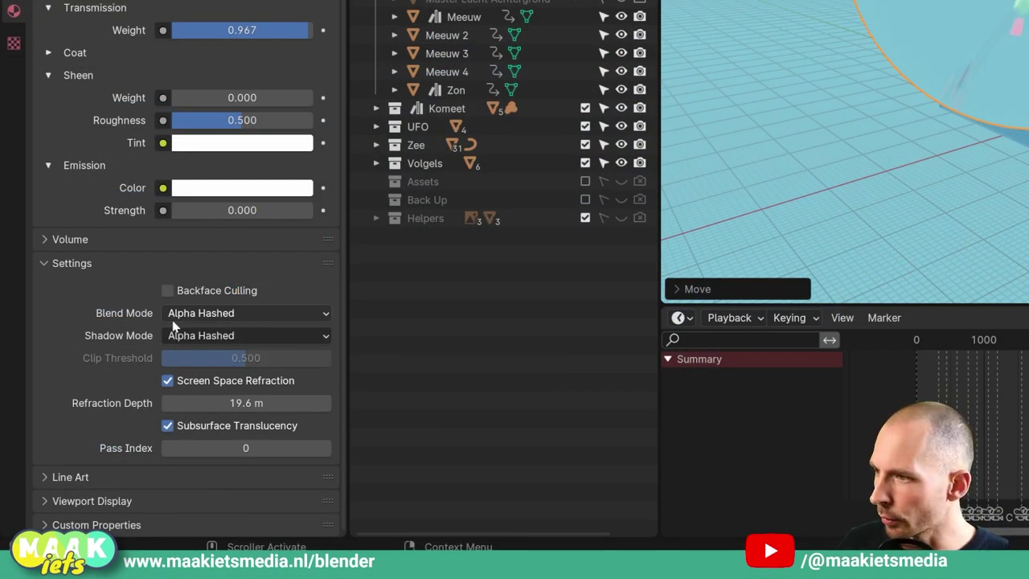
Step: Keep both Blend Mode and Shadow Mode of the Glas material at Alpha Hashed
{"action": "left_click", "coordinate": [243, 313]}
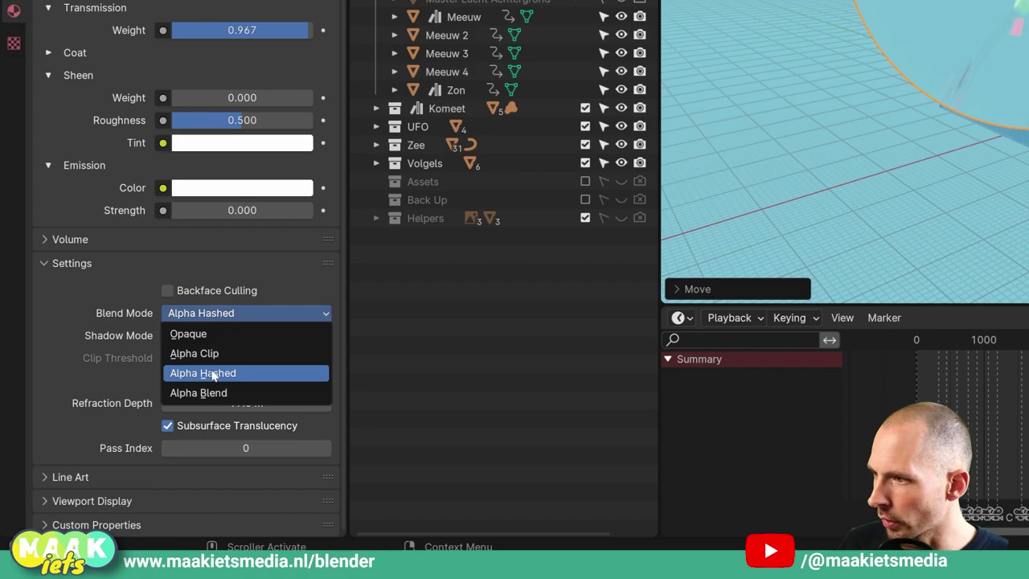
{"action": "left_click", "coordinate": [213, 372]}
{"action": "left_click", "coordinate": [217, 337]}
{"action": "left_click", "coordinate": [191, 411]}
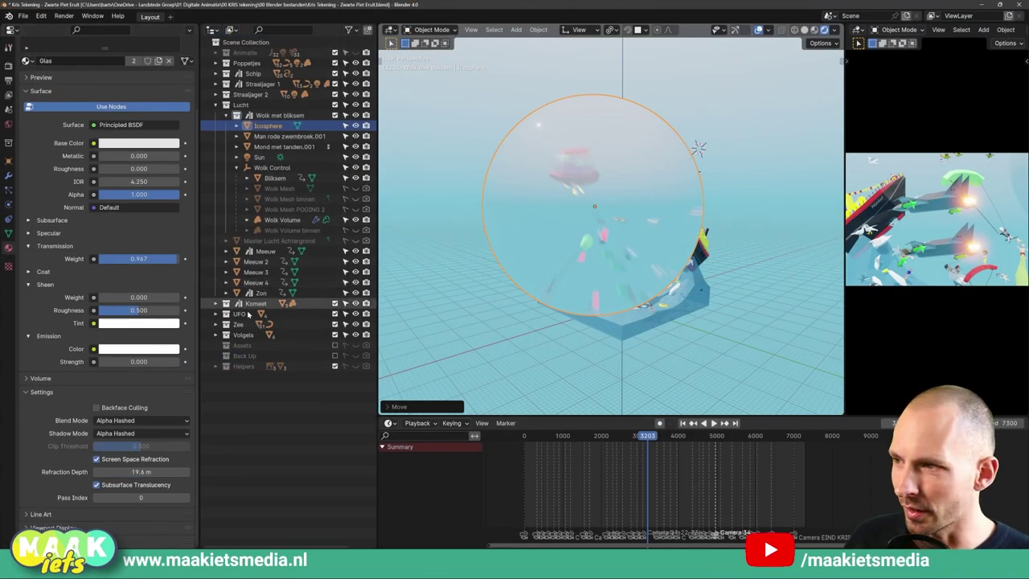
{"action": "scroll", "coordinate": [599, 273], "scroll_direction": "down", "scroll_amount": 2}
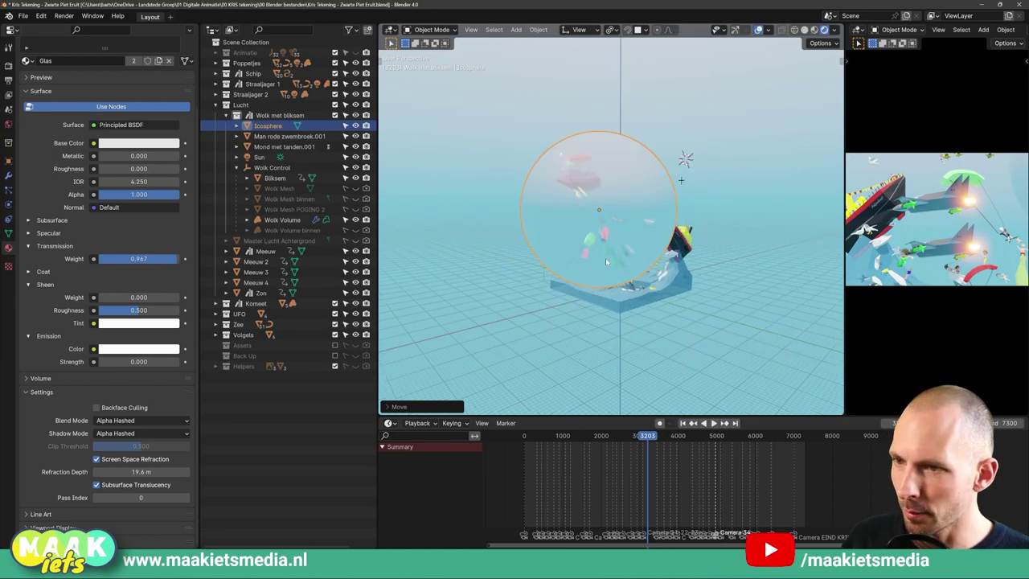
Step: Move the icosphere to a trial position, then undo the move
{"action": "key", "text": "g"}
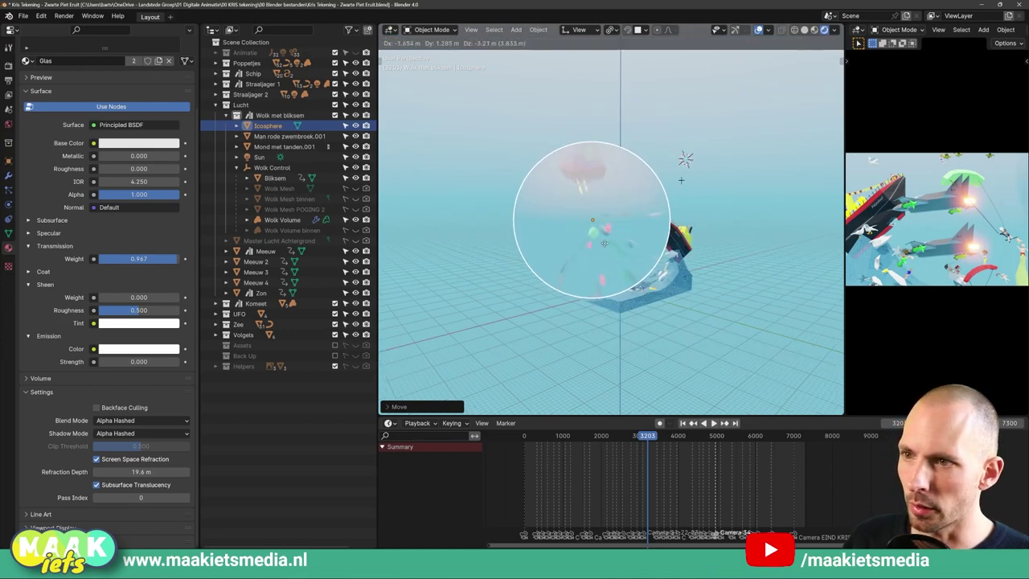
{"action": "left_click", "coordinate": [605, 249]}
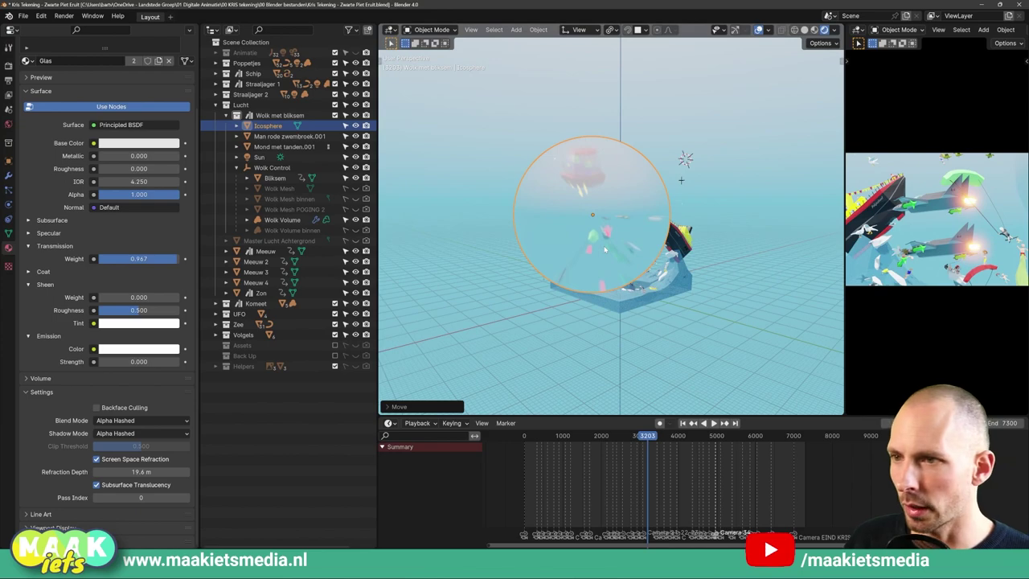
{"action": "mouse_move", "coordinate": [605, 249]}
{"action": "middle_mouse_down"}
{"action": "mouse_move", "coordinate": [616, 240]}
{"action": "mouse_move", "coordinate": [631, 251]}
{"action": "mouse_move", "coordinate": [619, 244]}
{"action": "middle_mouse_up"}
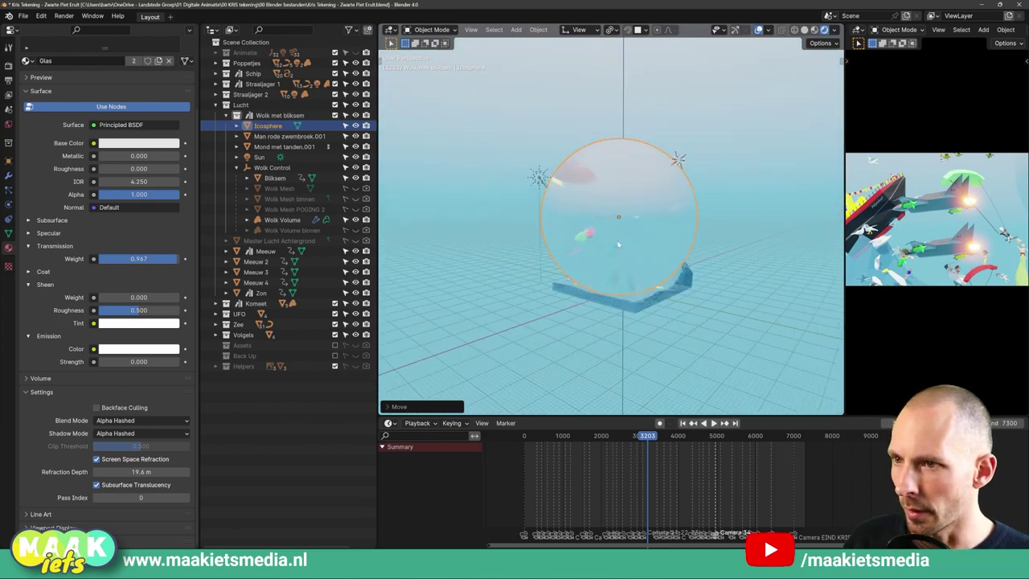
{"action": "key", "text": "ctrl+z"}
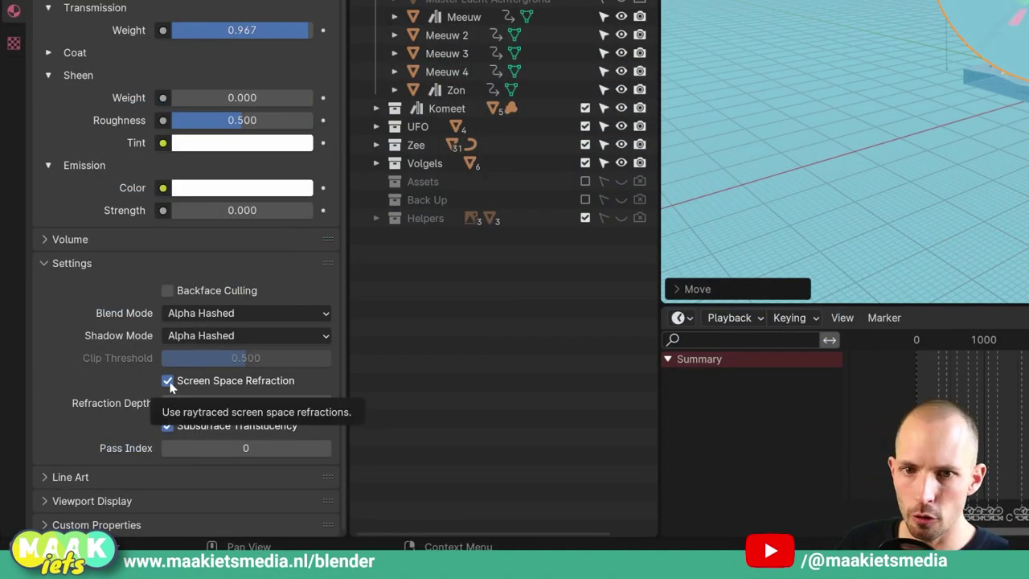
Step: Compare Screen Space Refraction on and off, leaving it on, then bring up EEVEE Render Properties
{"action": "left_click", "coordinate": [168, 381]}
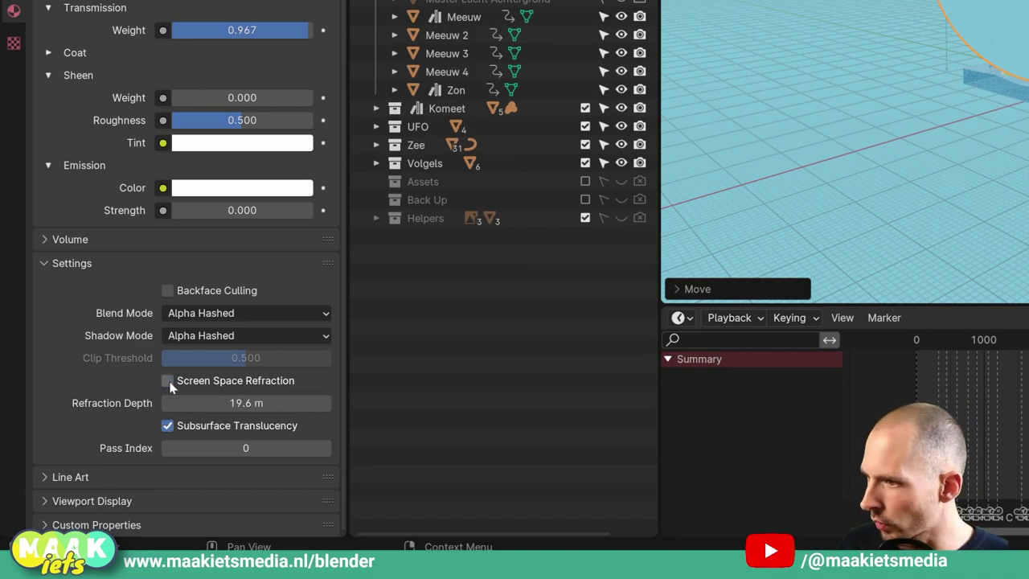
{"action": "left_click", "coordinate": [168, 427]}
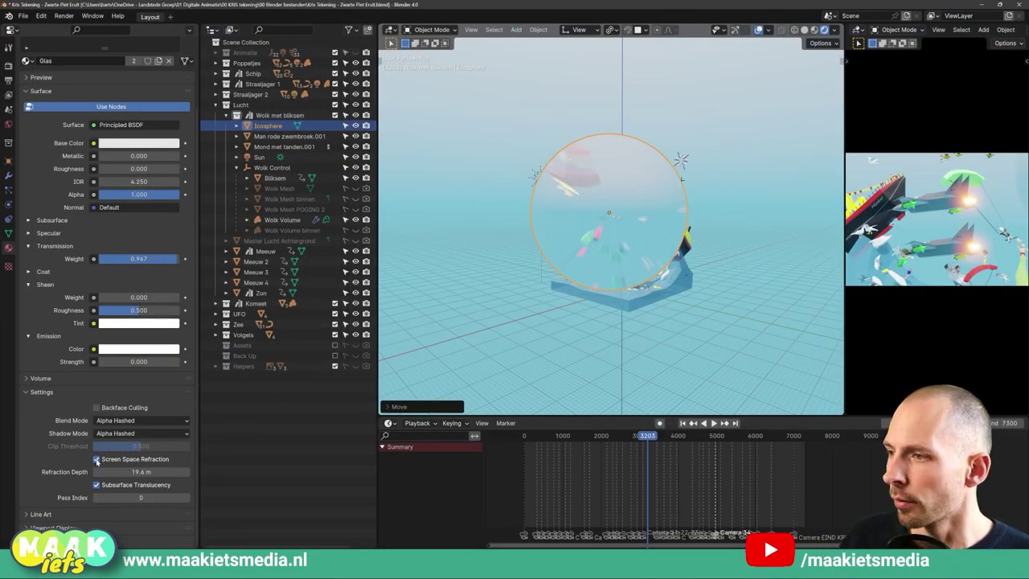
{"action": "left_click", "coordinate": [97, 459]}
{"action": "left_click", "coordinate": [96, 459]}
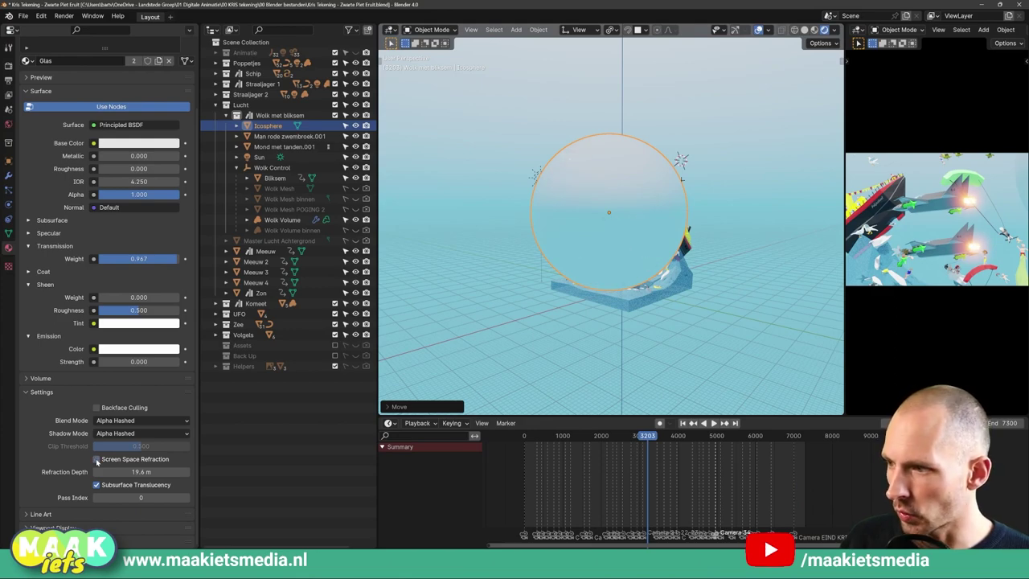
{"action": "left_click", "coordinate": [96, 459]}
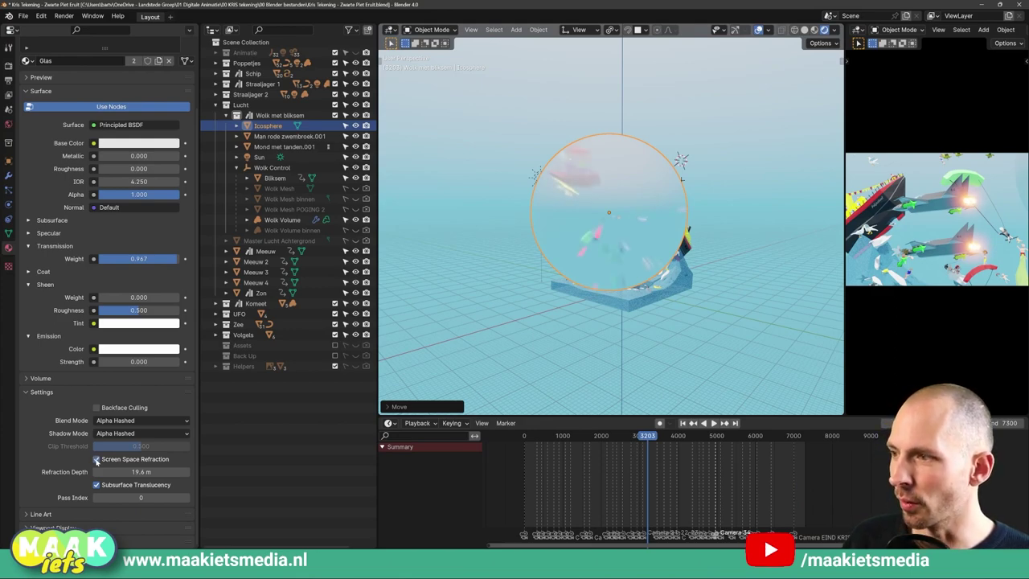
{"action": "left_click", "coordinate": [97, 459]}
{"action": "left_click", "coordinate": [97, 459]}
{"action": "left_click", "coordinate": [97, 459]}
{"action": "left_click", "coordinate": [97, 459]}
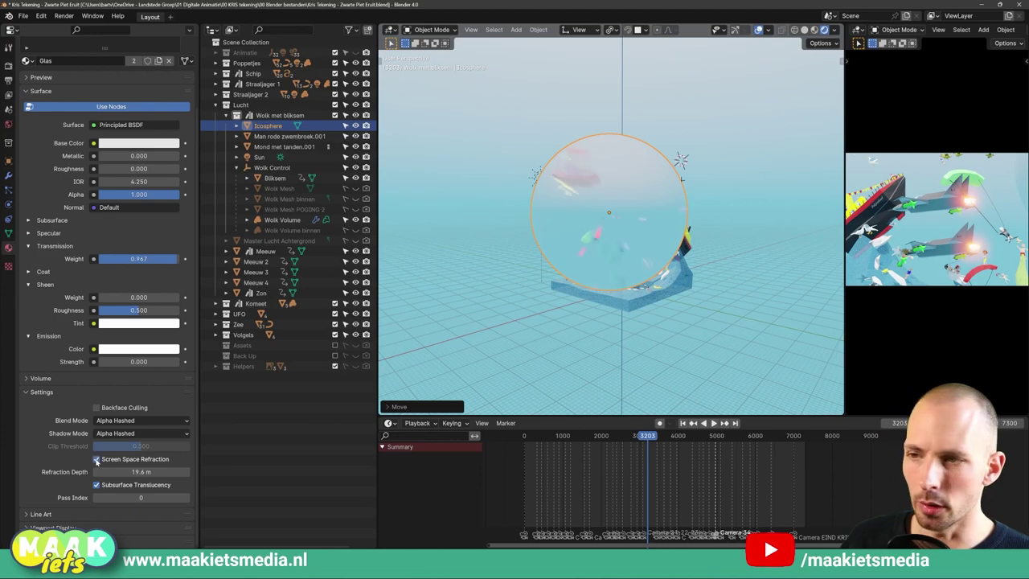
{"action": "left_click", "coordinate": [8, 66]}
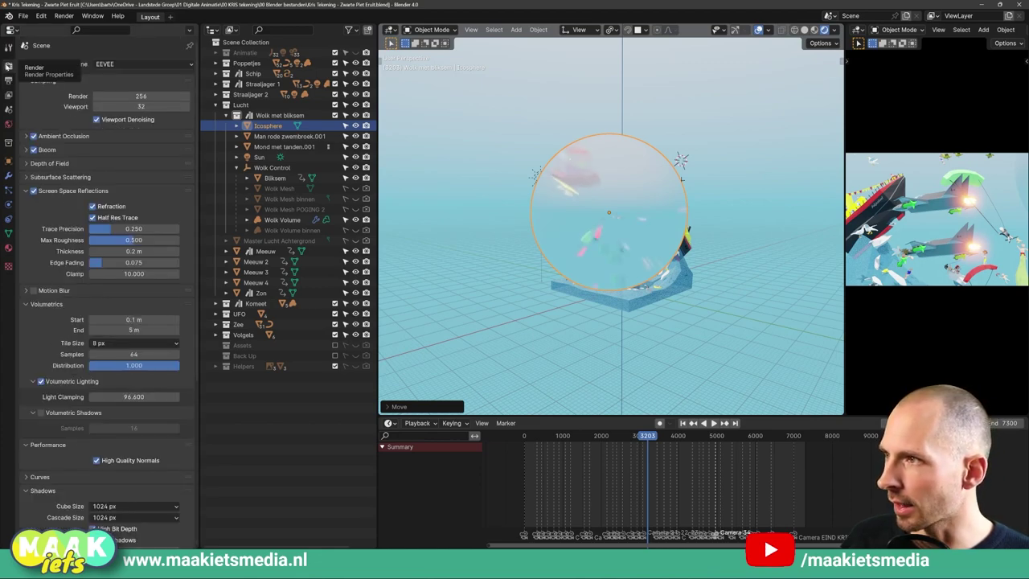
Step: Toggle Screen Space Reflections off and on, then slide the icosphere along the X axis
{"action": "left_click", "coordinate": [35, 190]}
{"action": "left_click", "coordinate": [35, 190]}
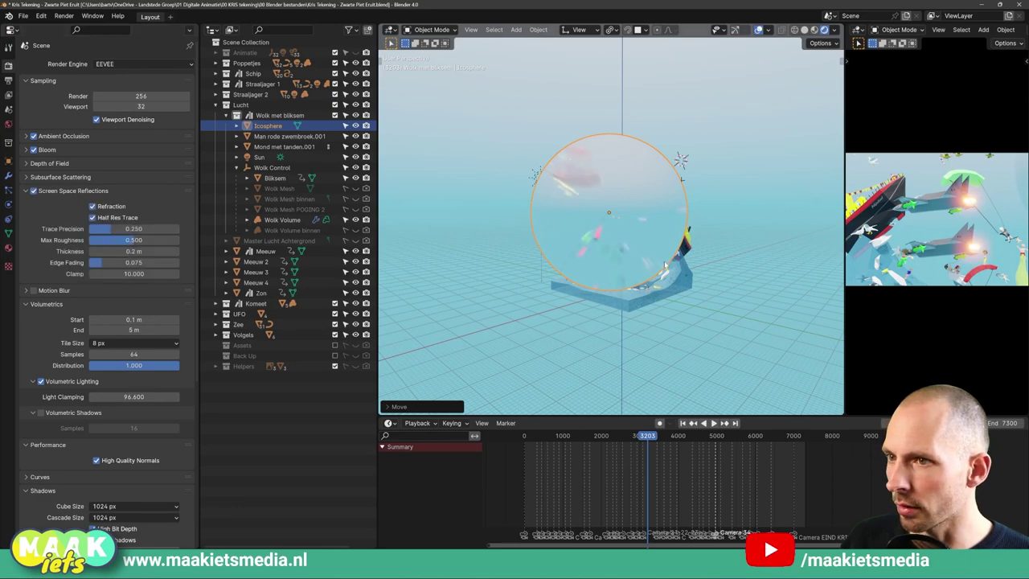
{"action": "middle_click_drag", "start_coordinate": [631, 241], "coordinate": [671, 279]}
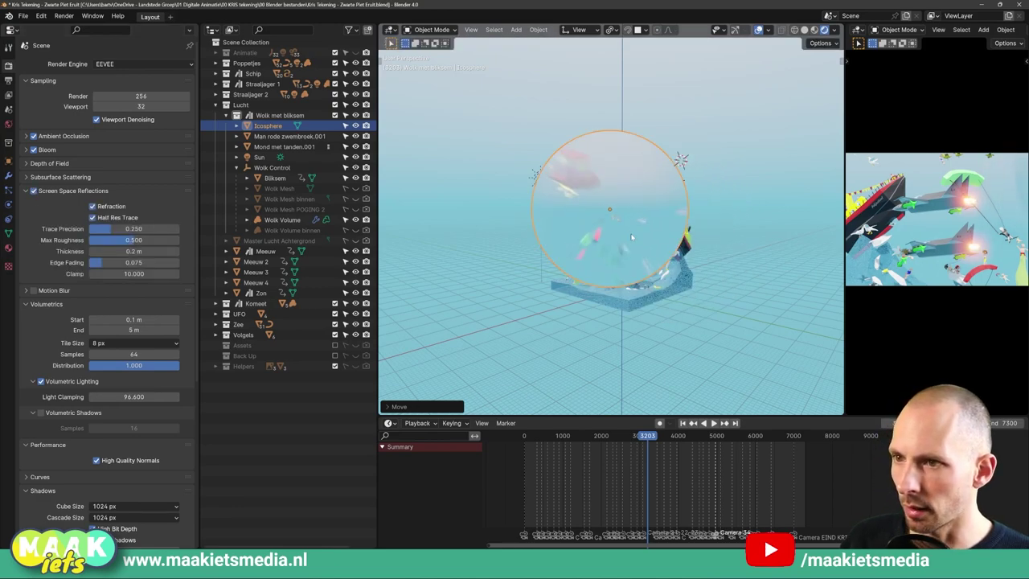
{"action": "key", "text": "g"}
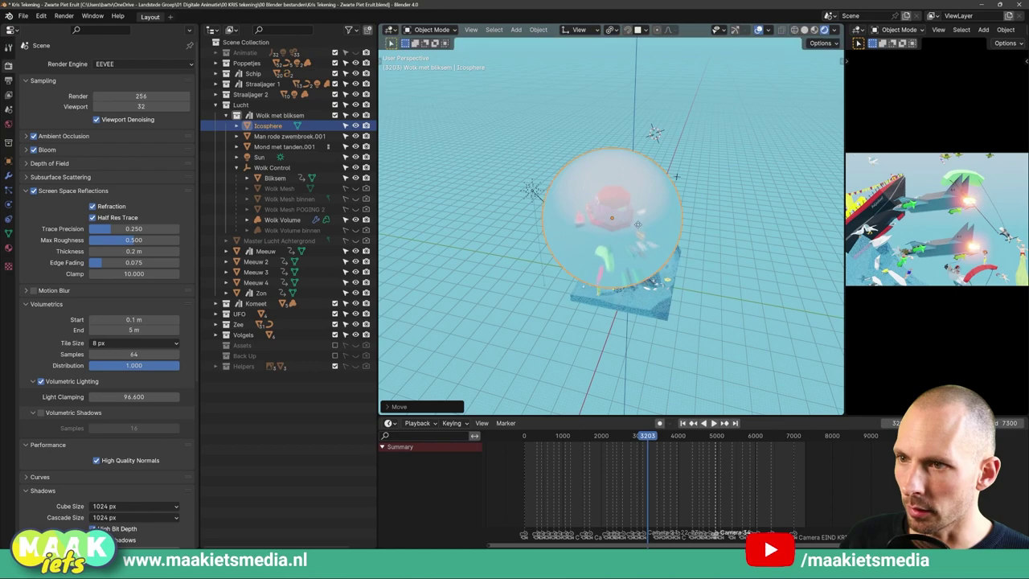
{"action": "key", "text": "x"}
{"action": "left_click", "coordinate": [699, 177]}
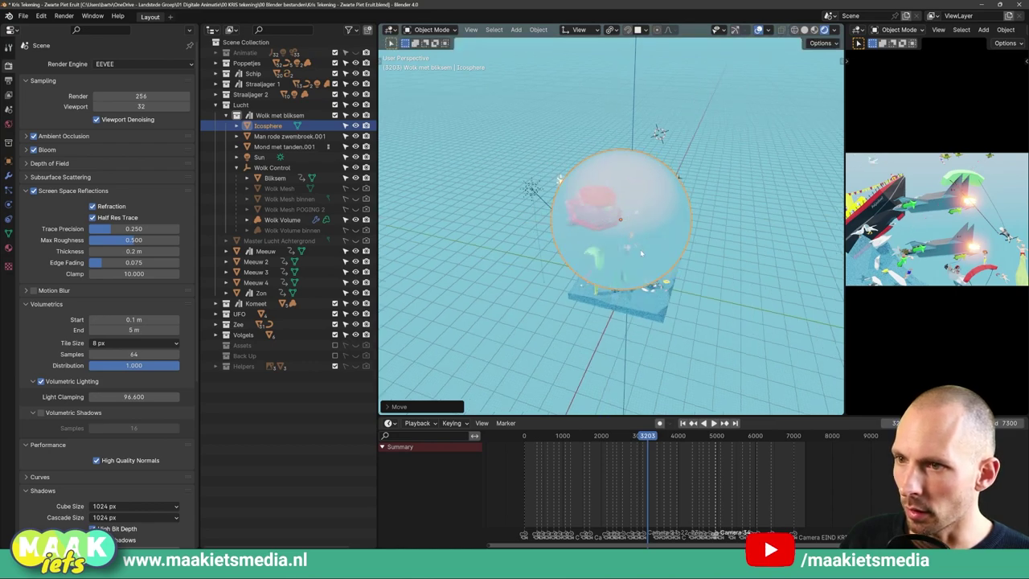
{"action": "middle_click_drag", "start_coordinate": [699, 177], "coordinate": [683, 186]}
{"action": "key", "text": "g"}
{"action": "key", "text": "Return"}
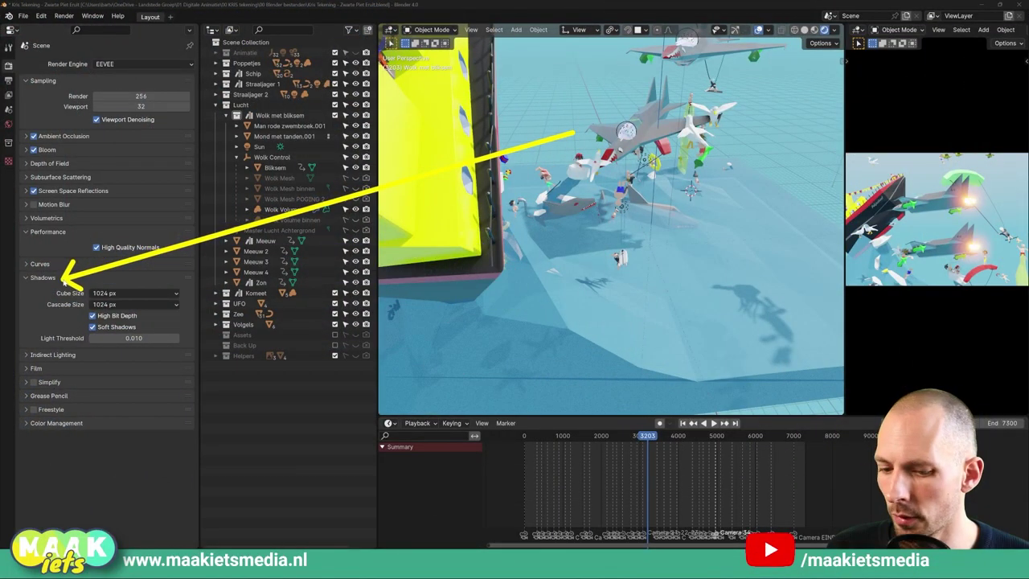
Step: Add a Plane mesh and scale it up into a large white slab
{"action": "left_click", "coordinate": [65, 278]}
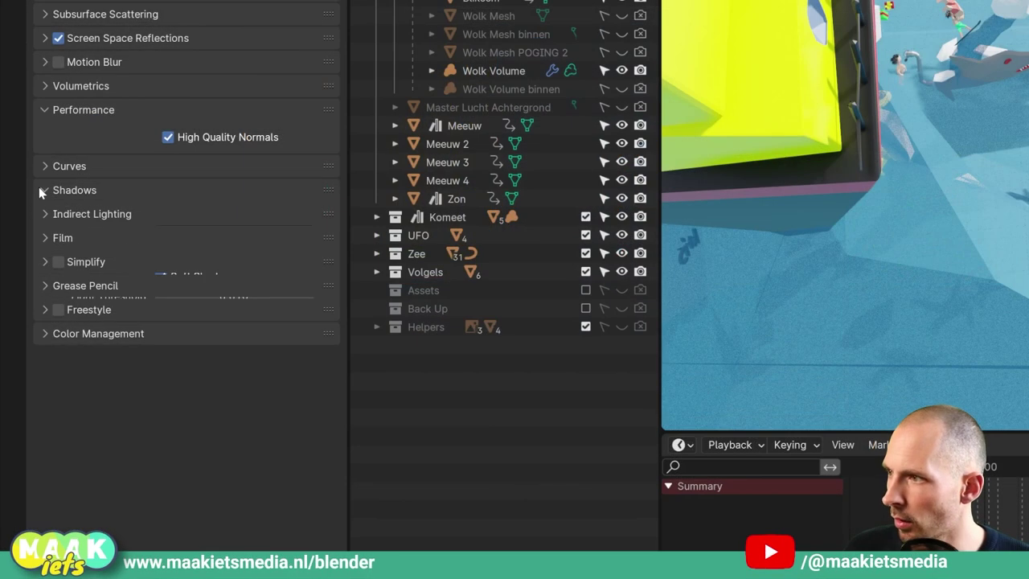
{"action": "left_click", "coordinate": [27, 278]}
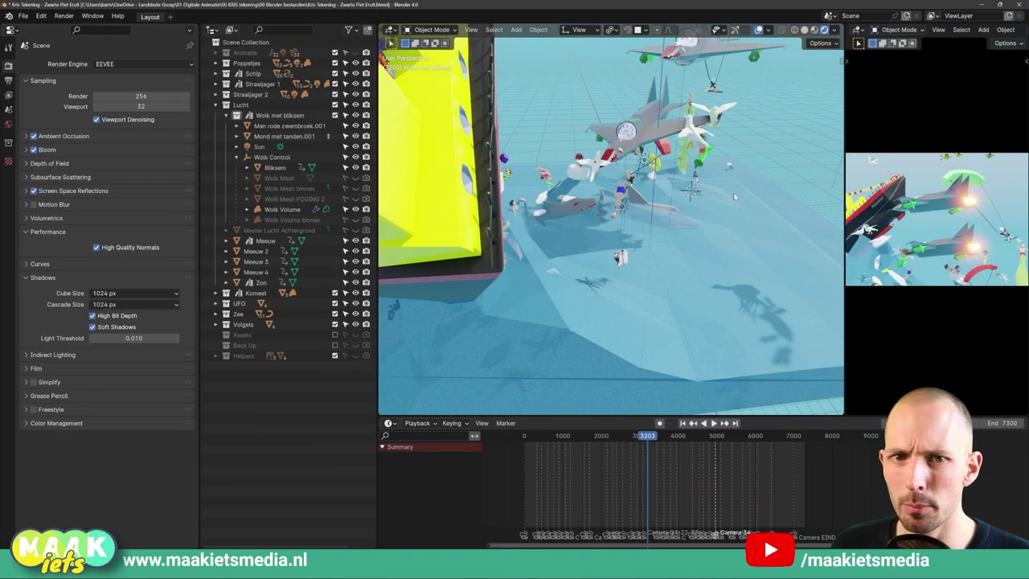
{"action": "middle_click_drag", "start_coordinate": [734, 196], "coordinate": [655, 210]}
{"action": "key", "text": "shift+a"}
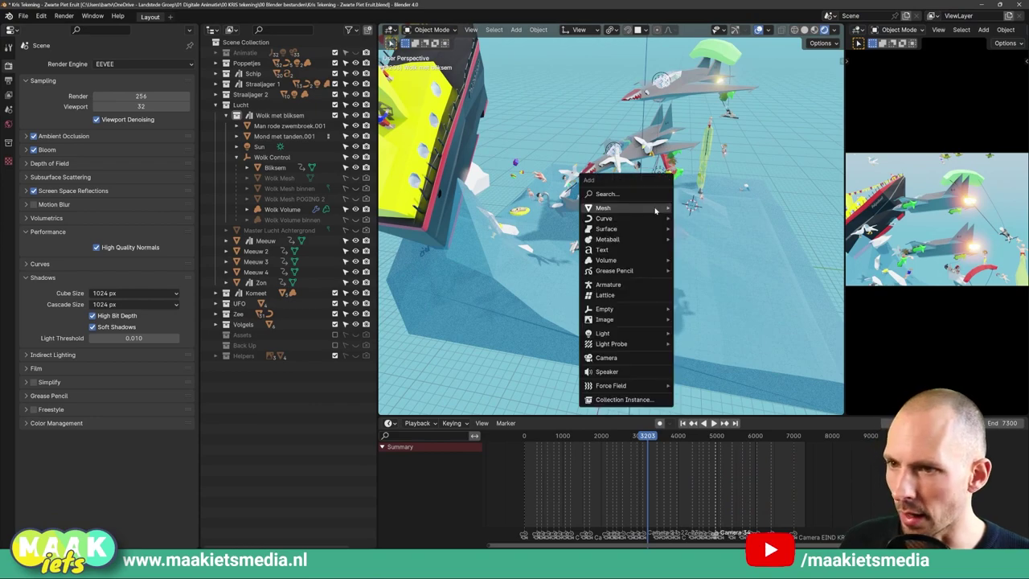
{"action": "left_click", "coordinate": [696, 207]}
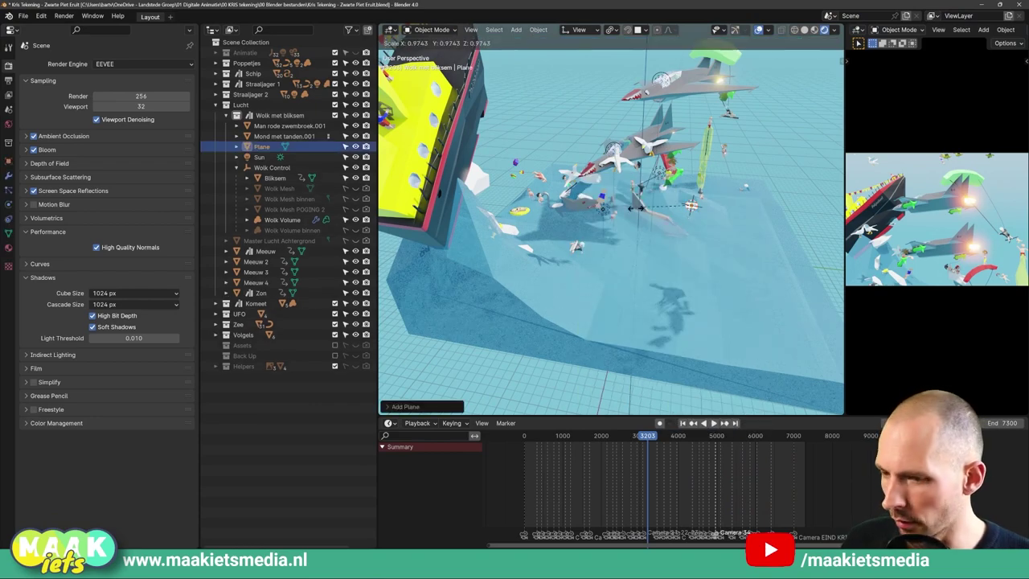
{"action": "left_click", "coordinate": [434, 320]}
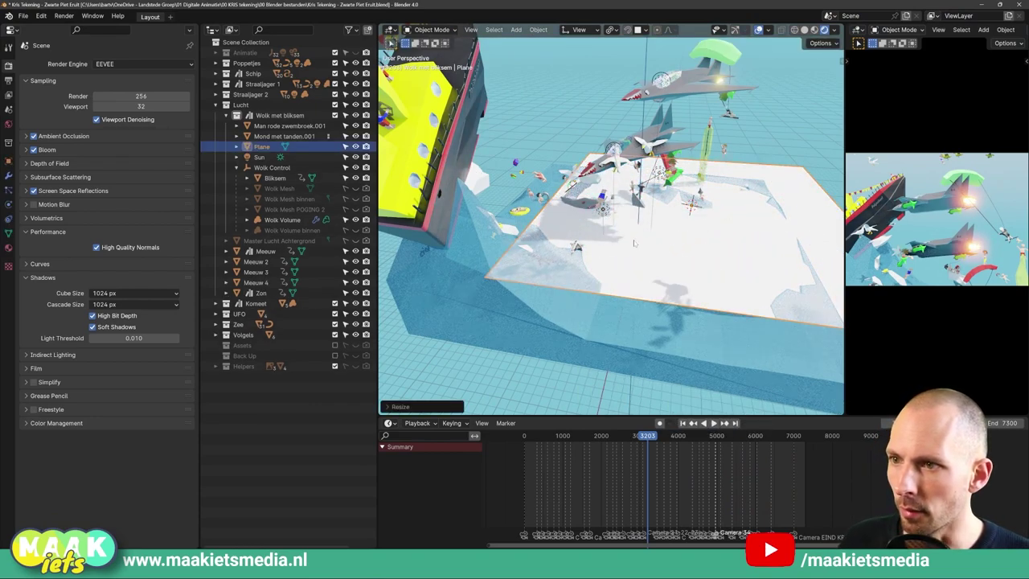
Step: Move the plane beneath the flying objects so it catches their shadows
{"action": "middle_click_drag", "start_coordinate": [633, 243], "coordinate": [615, 258]}
{"action": "scroll", "coordinate": [615, 258], "scroll_direction": "up", "scroll_amount": 3}
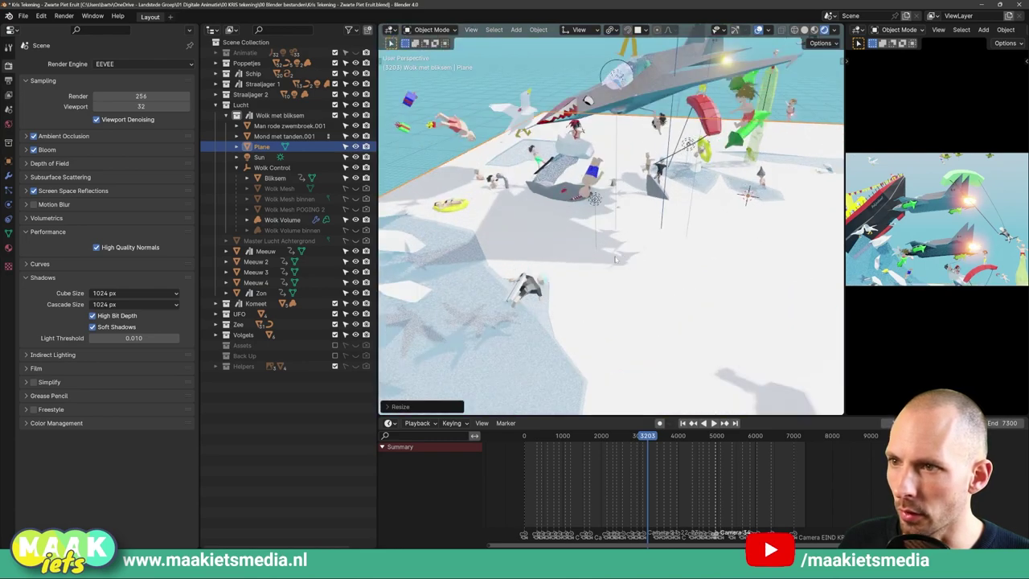
{"action": "key", "text": "g"}
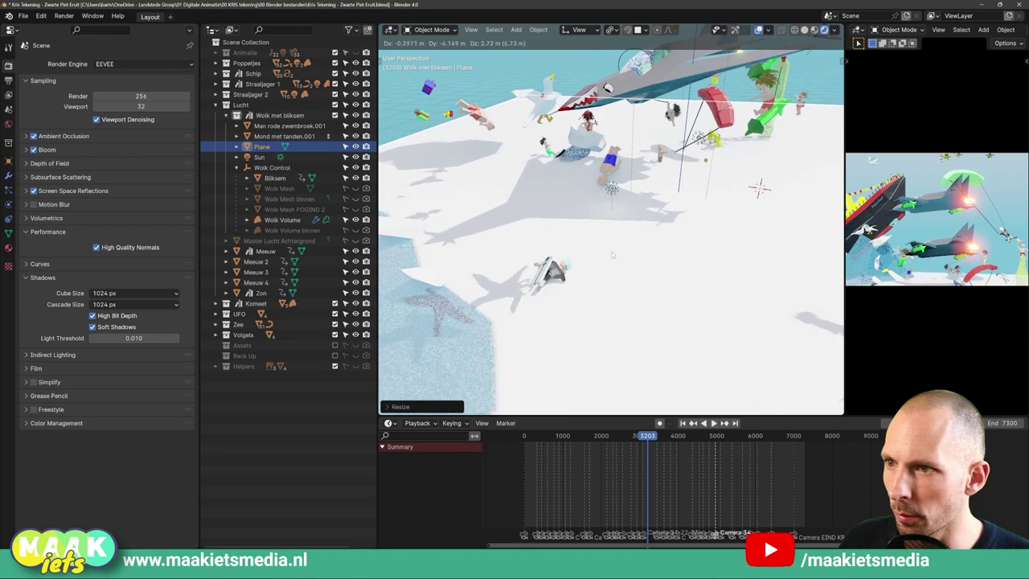
{"action": "left_click", "coordinate": [612, 255]}
{"action": "scroll", "coordinate": [612, 255], "scroll_direction": "up", "scroll_amount": 4}
{"action": "middle_click_drag", "start_coordinate": [599, 241], "coordinate": [585, 226]}
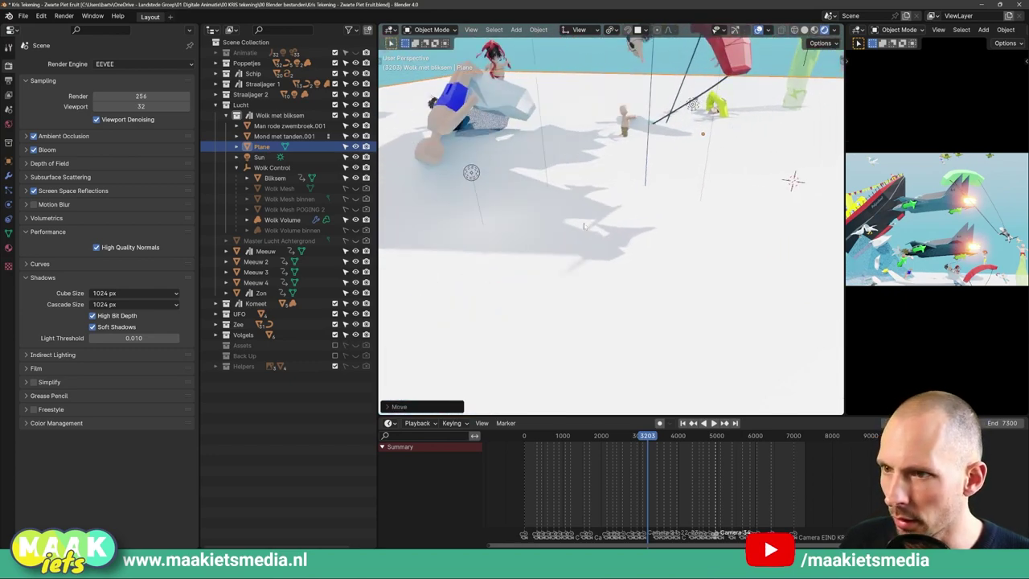
{"action": "scroll", "coordinate": [584, 226], "scroll_direction": "up", "scroll_amount": 5}
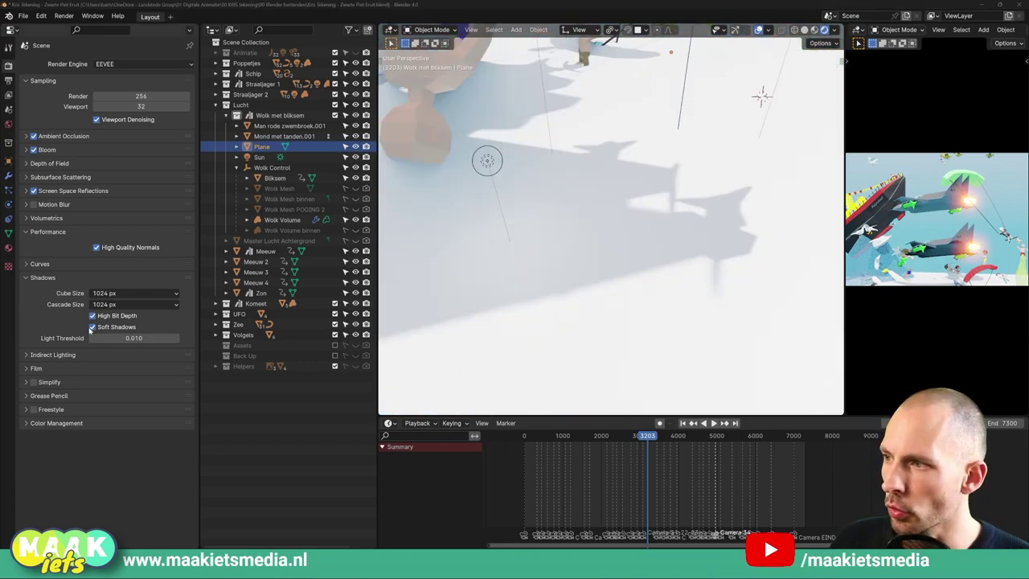
Step: Turn Soft Shadows off, mark the hard shadow edge with an arrow, then re-enable Soft Shadows
{"action": "left_click", "coordinate": [91, 327]}
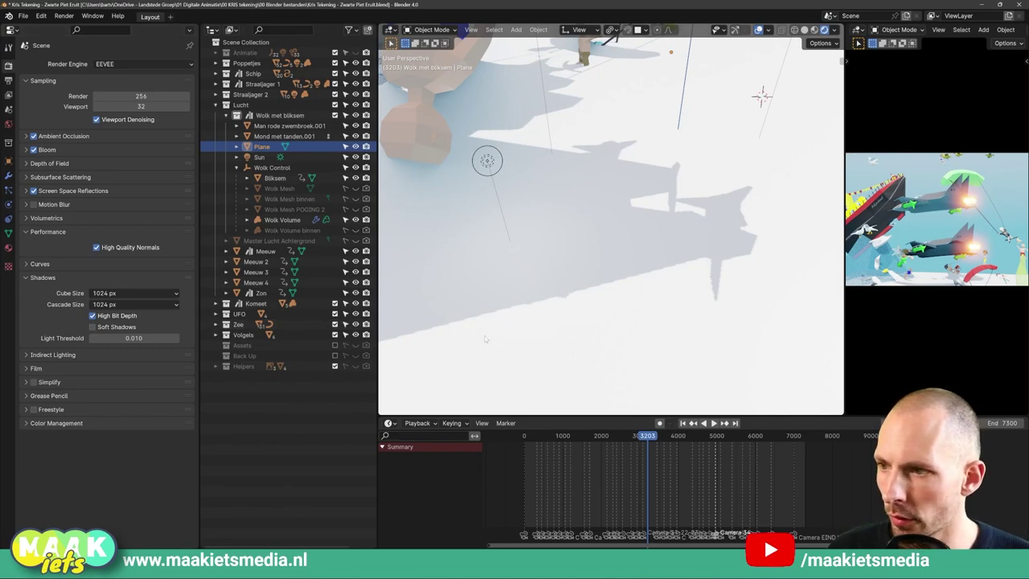
{"action": "left_click_drag", "start_coordinate": [477, 336], "coordinate": [668, 274]}
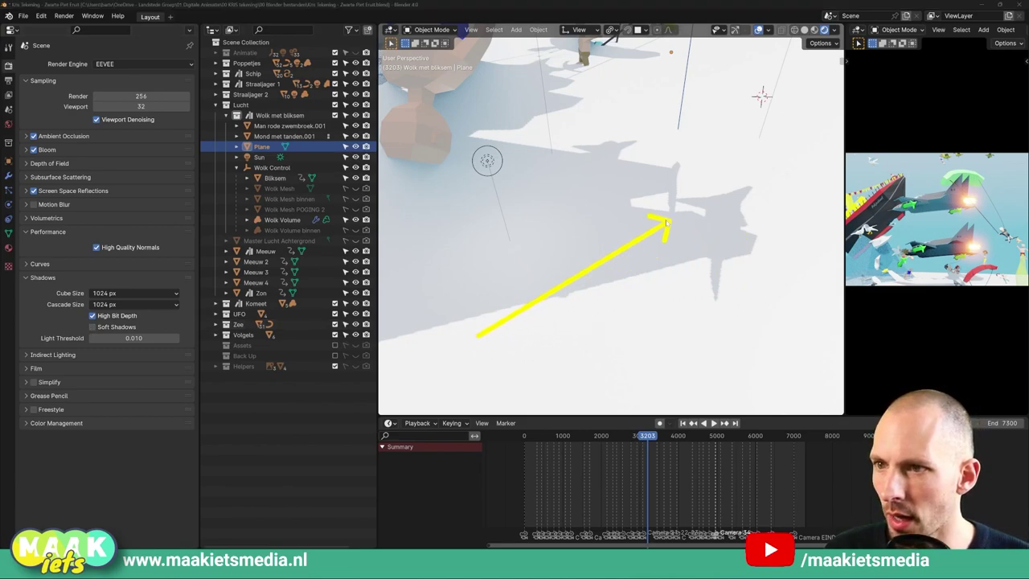
{"action": "left_click_drag", "start_coordinate": [421, 327], "coordinate": [724, 276]}
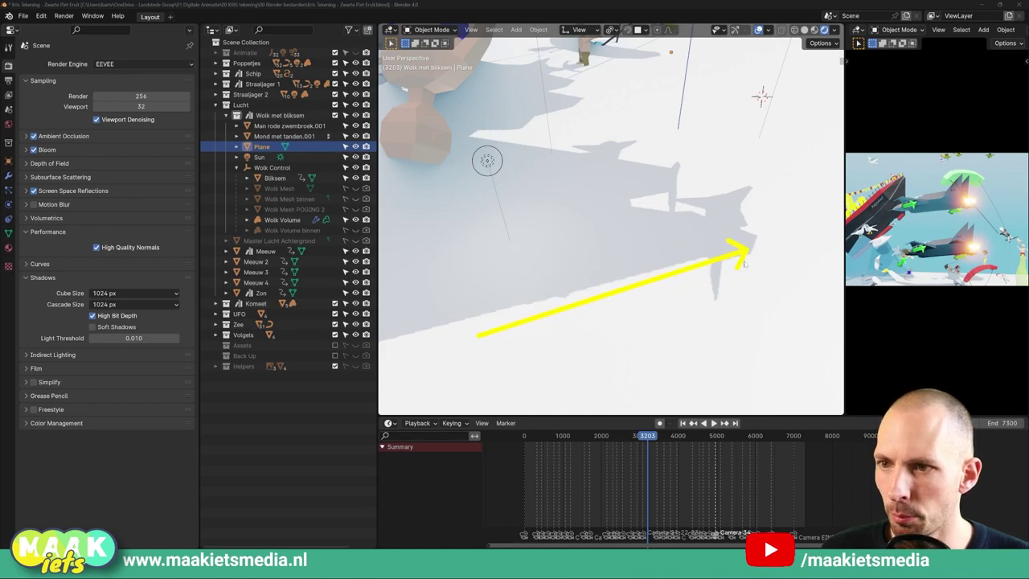
{"action": "left_click", "coordinate": [92, 327]}
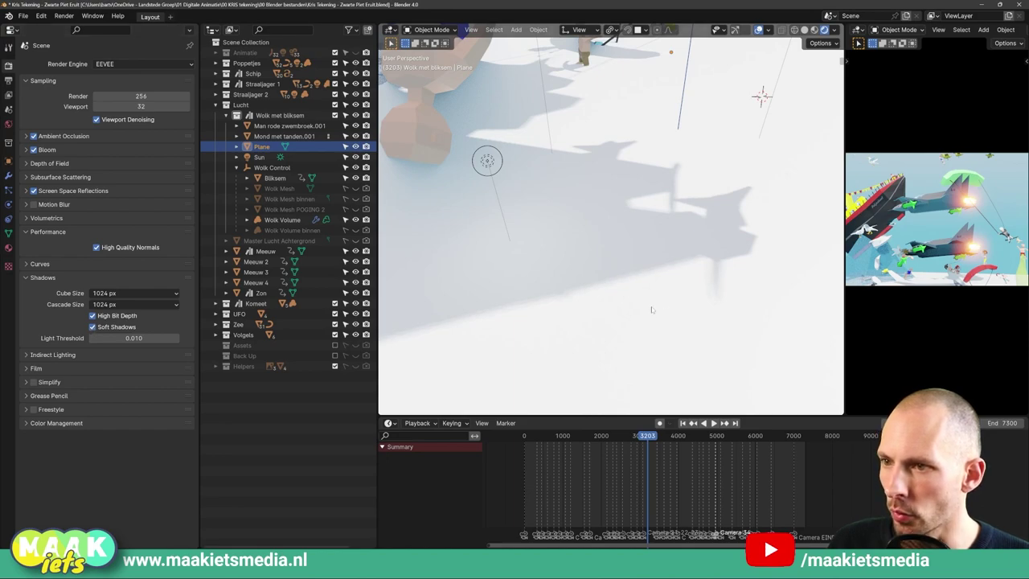
{"action": "mouse_move", "coordinate": [613, 289]}
{"action": "middle_mouse_down"}
{"action": "mouse_move", "coordinate": [617, 265]}
{"action": "mouse_move", "coordinate": [602, 265]}
{"action": "middle_mouse_up"}
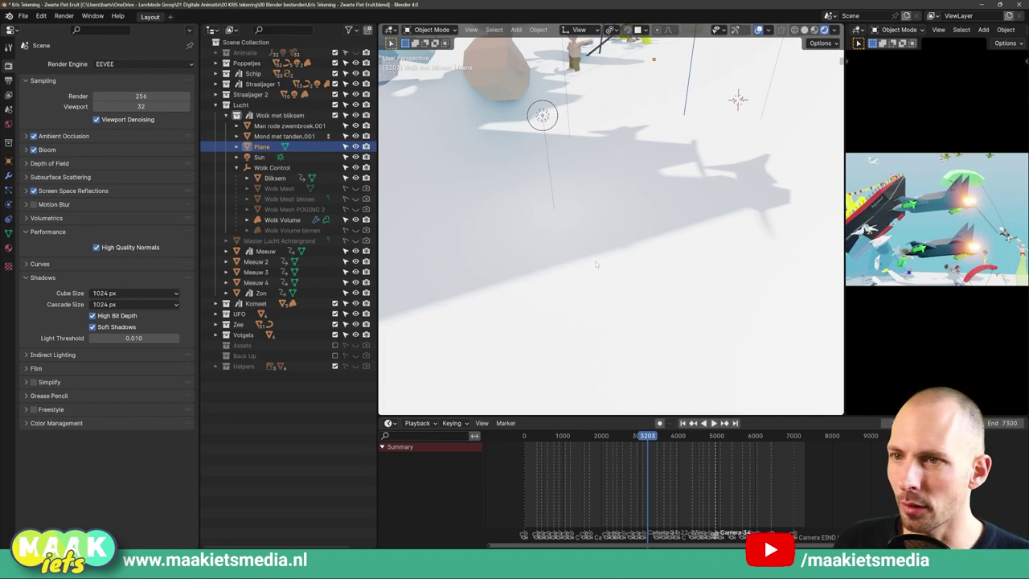
{"action": "middle_click_drag", "start_coordinate": [595, 264], "coordinate": [611, 269]}
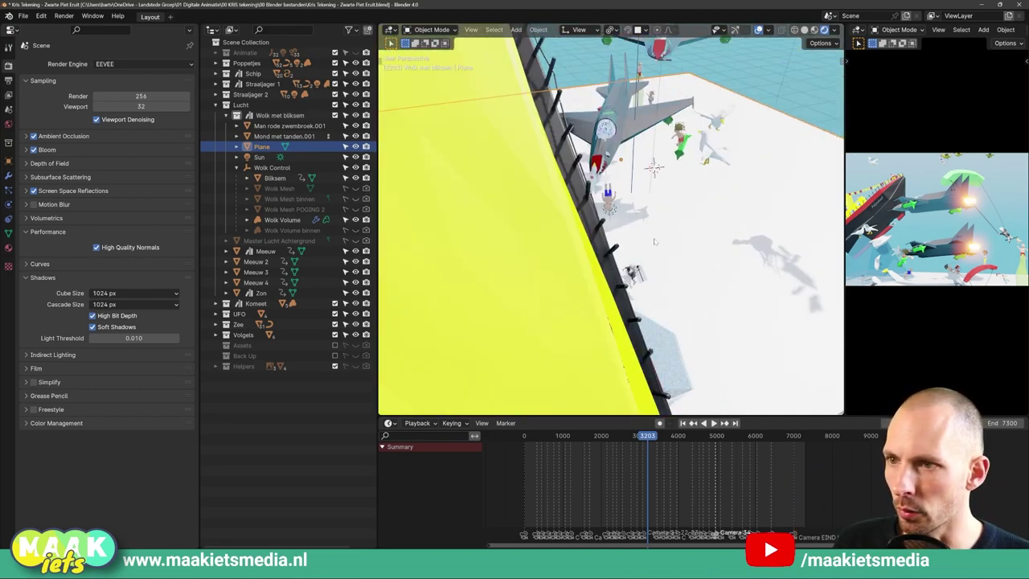
{"action": "middle_click_drag", "start_coordinate": [655, 241], "coordinate": [579, 225]}
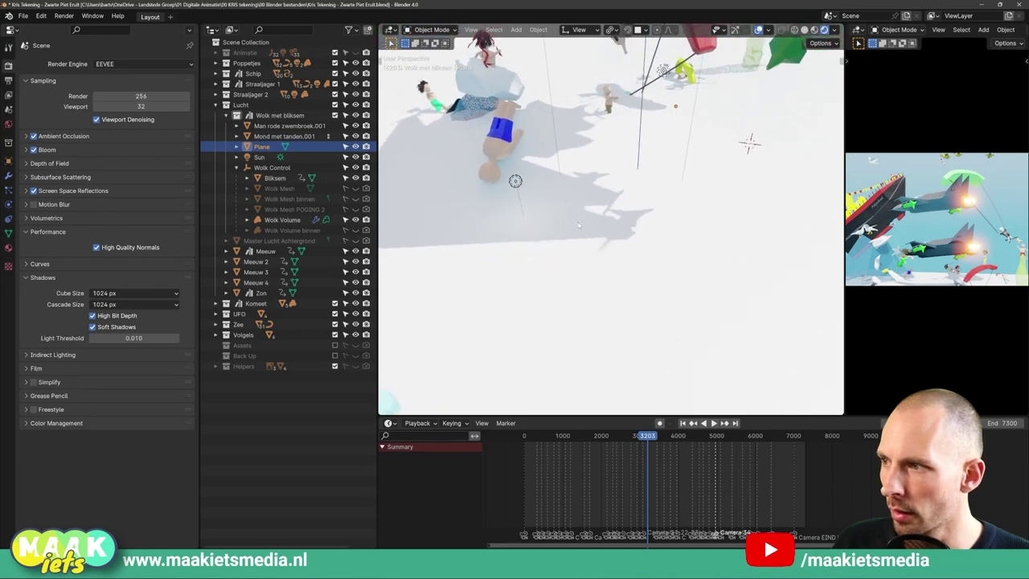
Step: Toggle High Bit Depth and review the Cube and Cascade Size options, keeping 1024 px
{"action": "scroll", "coordinate": [579, 225], "scroll_direction": "up", "scroll_amount": 2}
{"action": "left_click", "coordinate": [92, 317]}
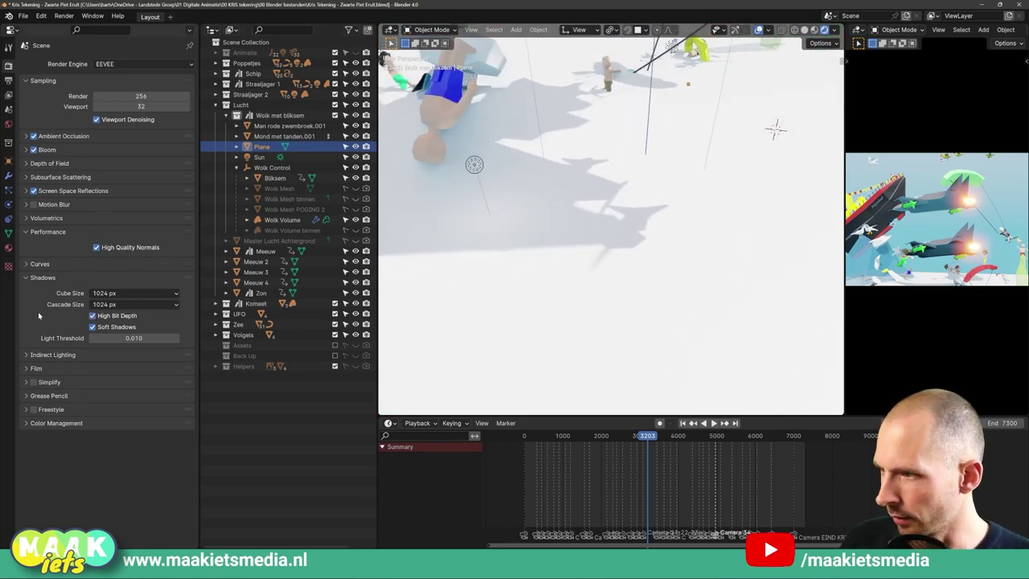
{"action": "left_click", "coordinate": [115, 295]}
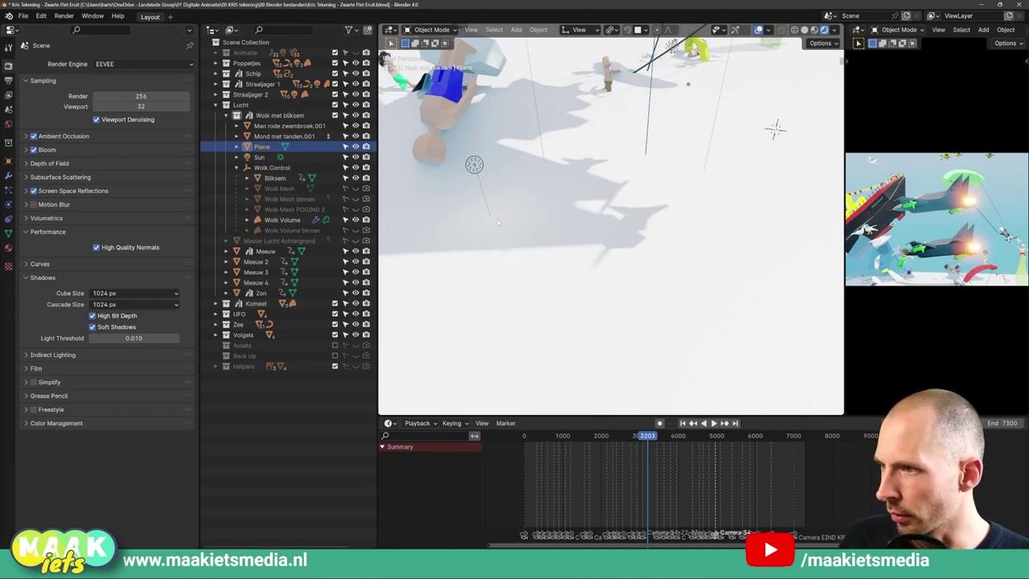
{"action": "middle_click_drag", "start_coordinate": [498, 222], "coordinate": [627, 201]}
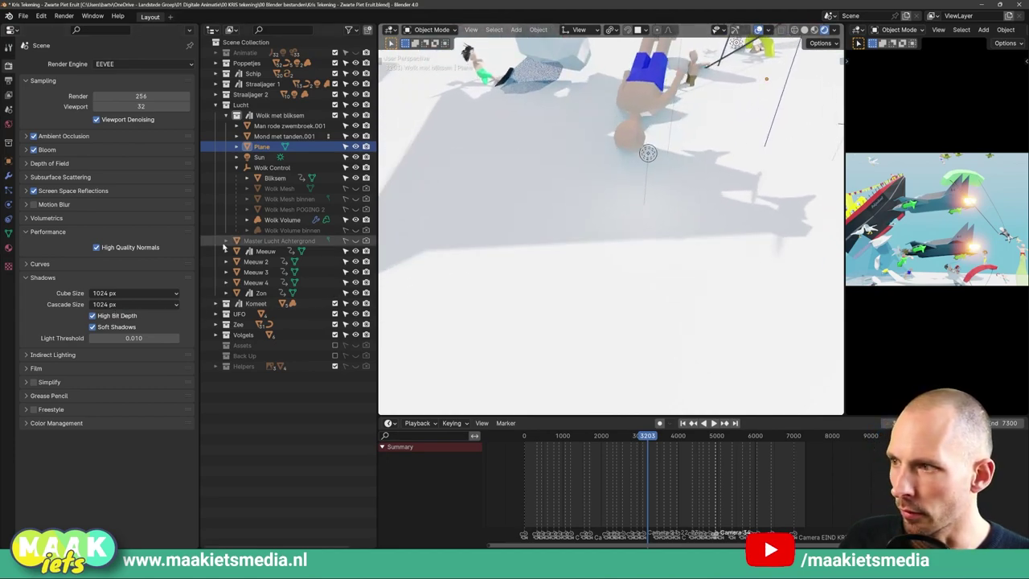
{"action": "left_click", "coordinate": [111, 303]}
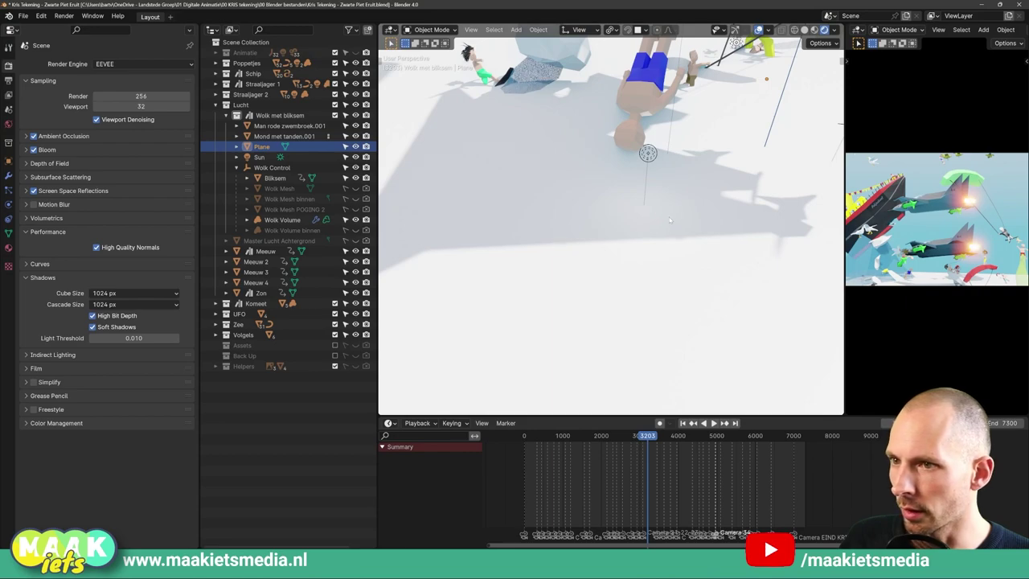
{"action": "middle_click_drag", "start_coordinate": [669, 220], "coordinate": [623, 212]}
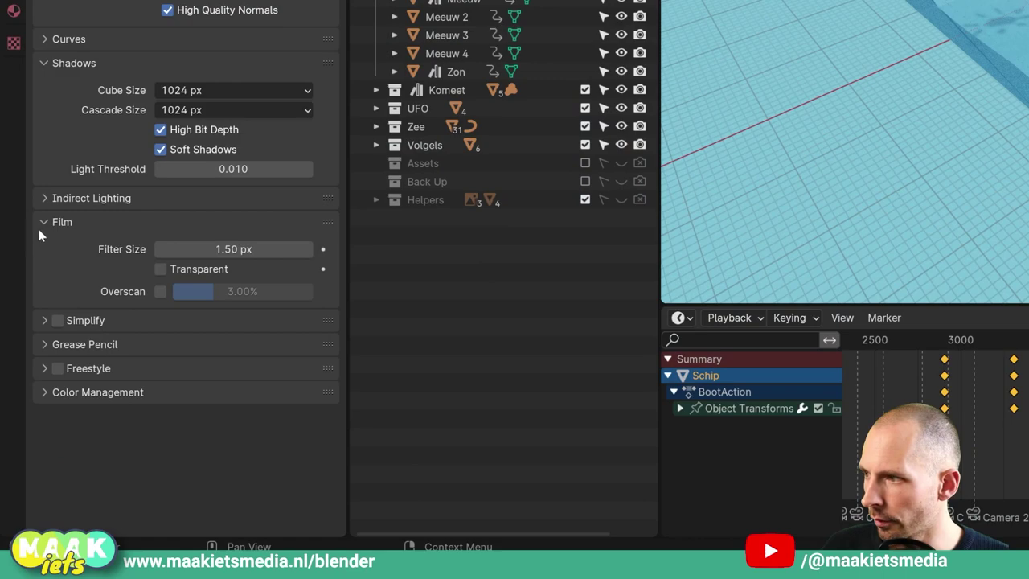
Step: Expand Film and compare the Transparent background with the light-blue sky, ending on the sky
{"action": "left_click", "coordinate": [45, 223]}
{"action": "left_click", "coordinate": [45, 225]}
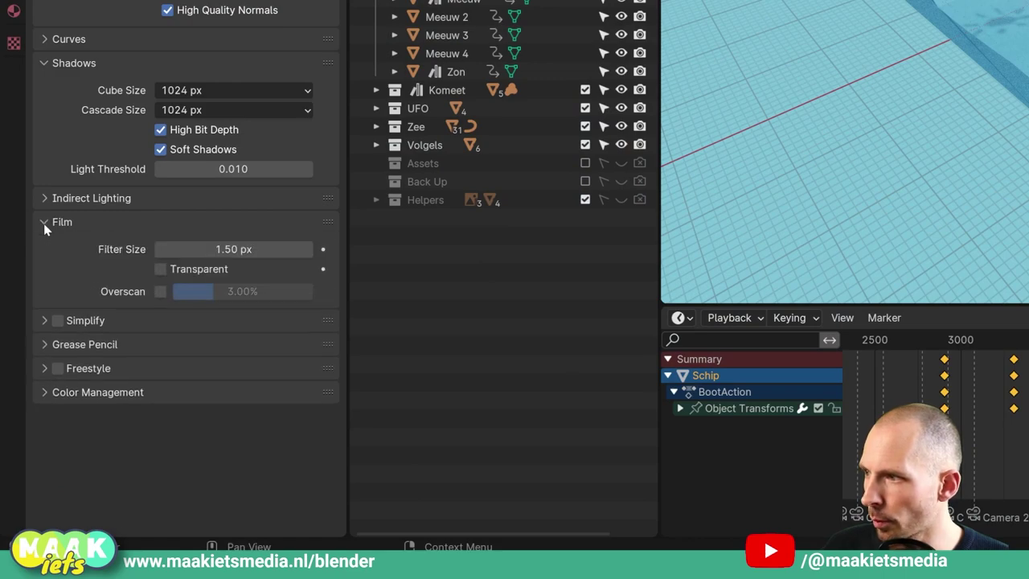
{"action": "left_click", "coordinate": [160, 270]}
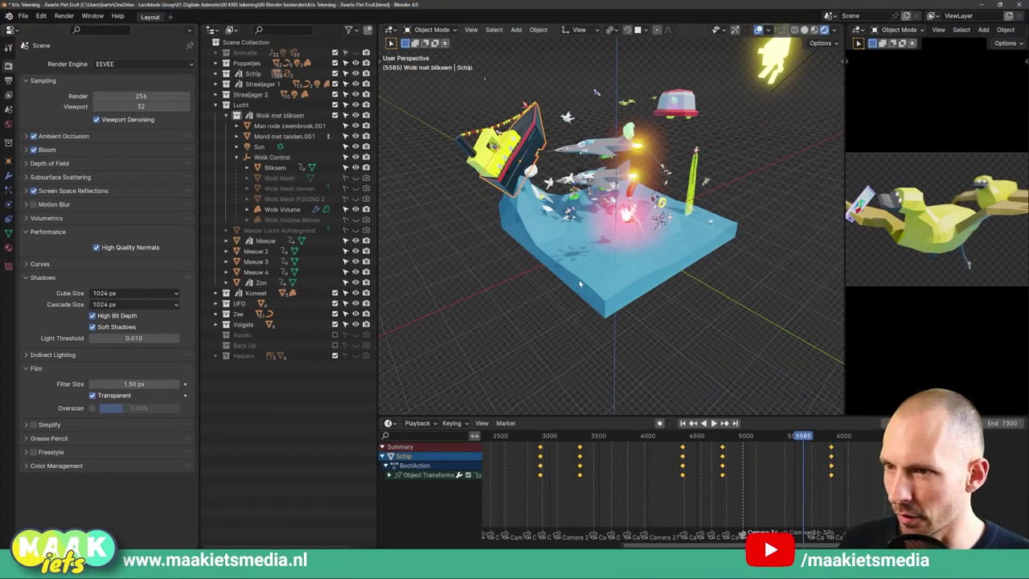
{"action": "mouse_move", "coordinate": [578, 279]}
{"action": "middle_mouse_down"}
{"action": "mouse_move", "coordinate": [597, 279]}
{"action": "mouse_move", "coordinate": [605, 293]}
{"action": "mouse_move", "coordinate": [595, 281]}
{"action": "mouse_move", "coordinate": [615, 279]}
{"action": "mouse_move", "coordinate": [561, 261]}
{"action": "middle_mouse_up"}
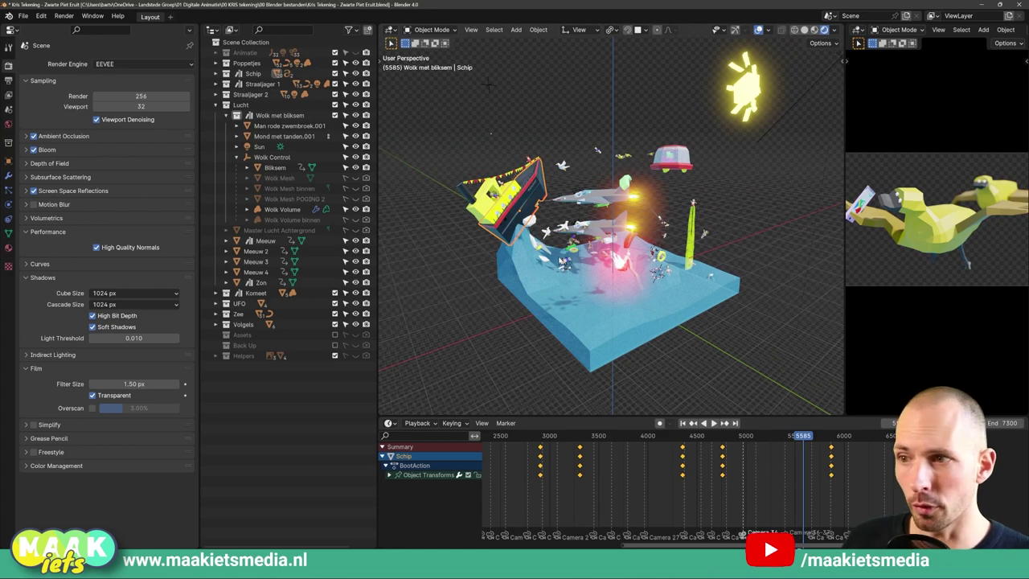
{"action": "left_click", "coordinate": [92, 395]}
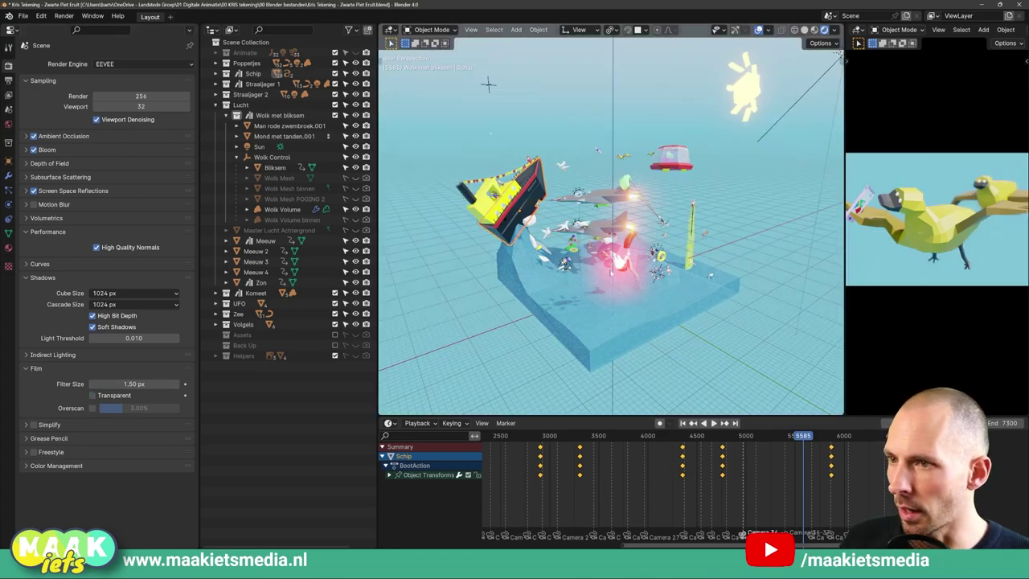
{"action": "mouse_move", "coordinate": [561, 261]}
{"action": "middle_mouse_down"}
{"action": "mouse_move", "coordinate": [547, 266]}
{"action": "mouse_move", "coordinate": [571, 269]}
{"action": "middle_mouse_up"}
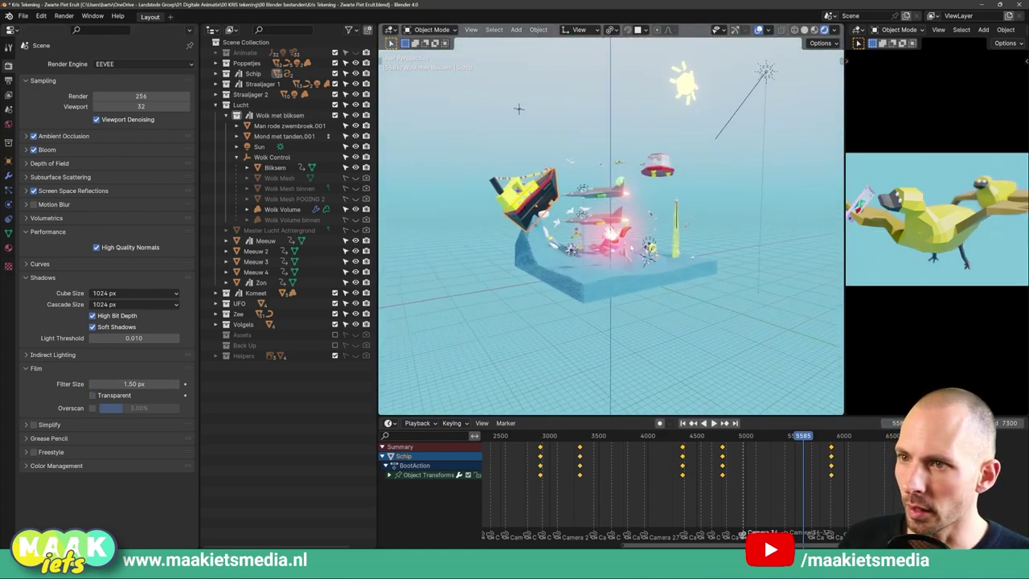
{"action": "left_click", "coordinate": [93, 396]}
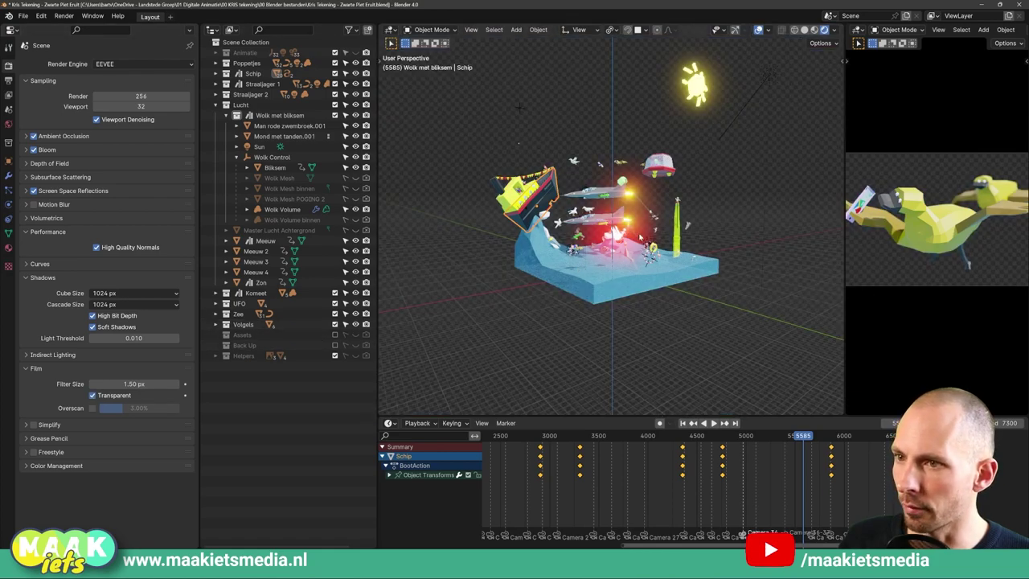
{"action": "mouse_move", "coordinate": [640, 238]}
{"action": "middle_mouse_down"}
{"action": "mouse_move", "coordinate": [703, 225]}
{"action": "mouse_move", "coordinate": [667, 242]}
{"action": "middle_mouse_up"}
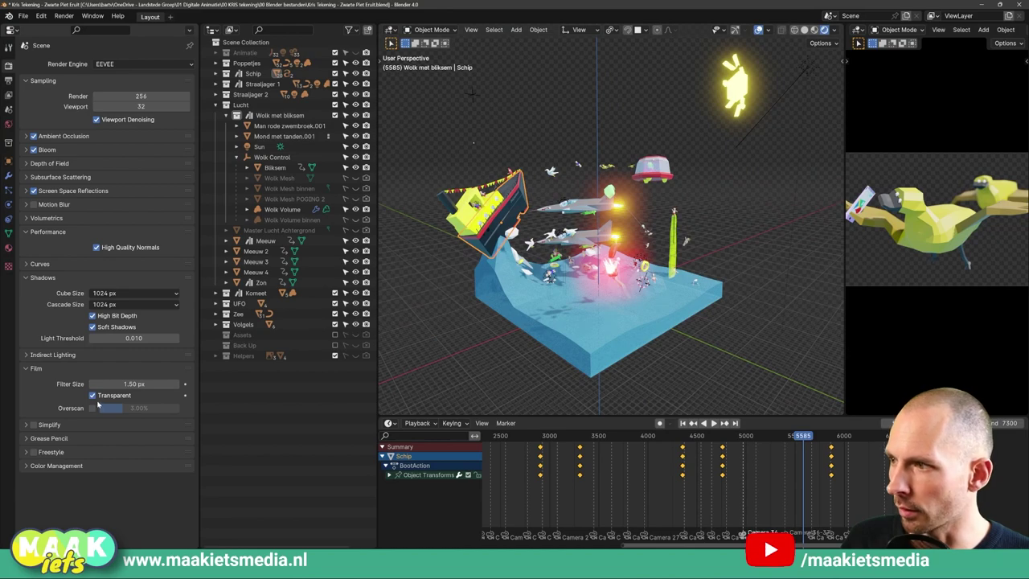
{"action": "left_click", "coordinate": [97, 396]}
Step: Render a test image with the sky background, then enable Transparent and render again
{"action": "left_click", "coordinate": [64, 19]}
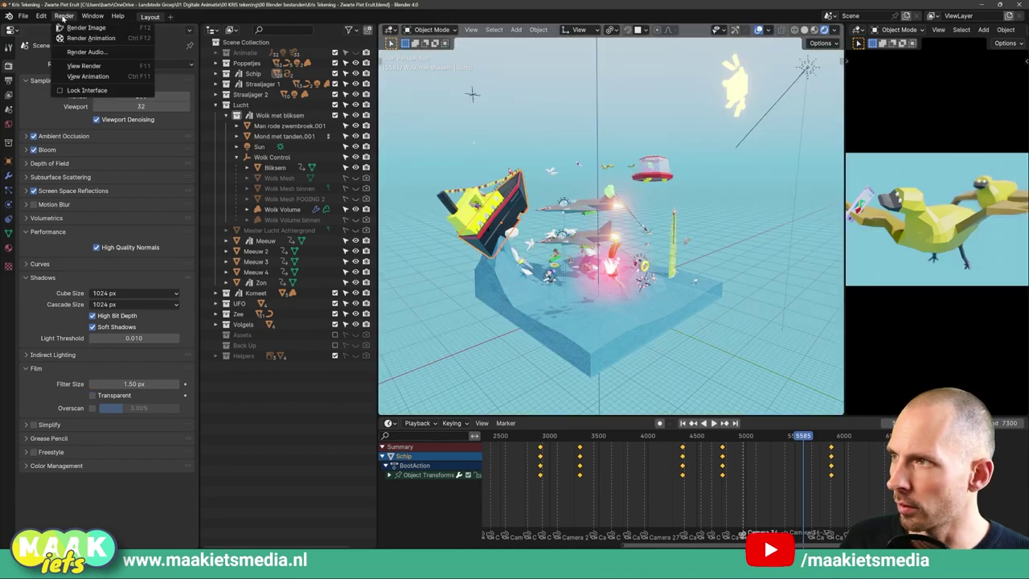
{"action": "left_click", "coordinate": [81, 28]}
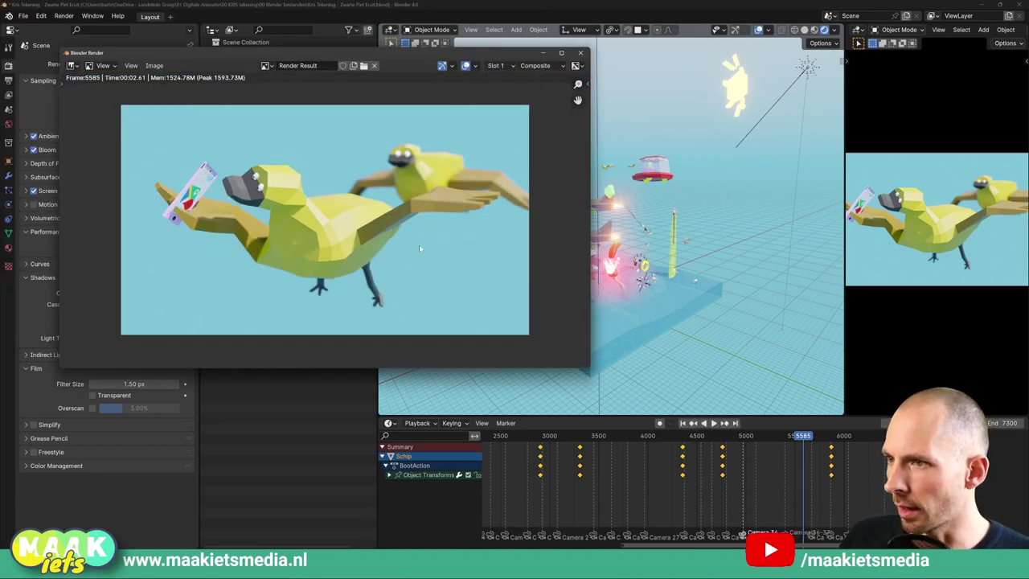
{"action": "left_click", "coordinate": [580, 55]}
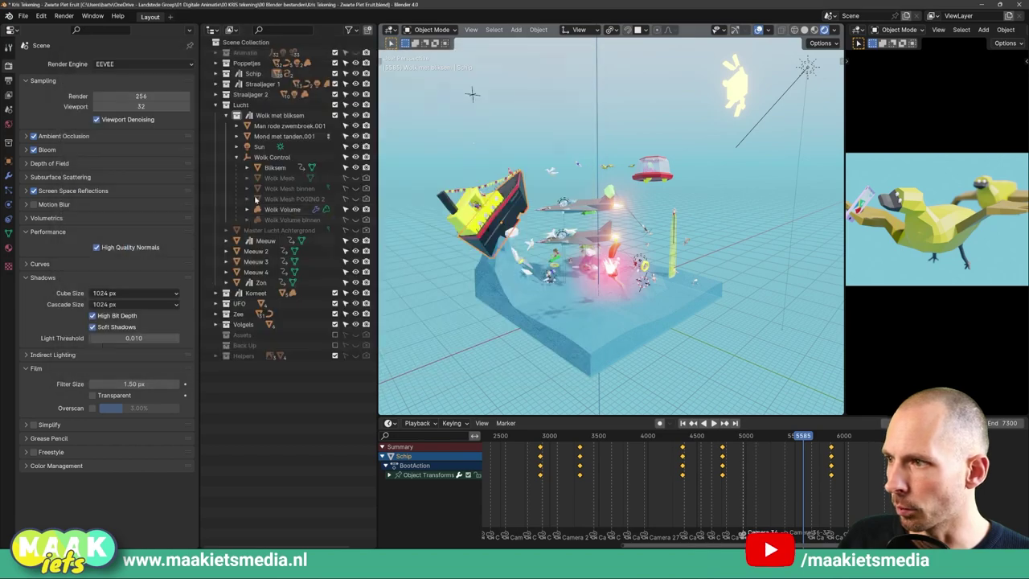
{"action": "left_click", "coordinate": [93, 395]}
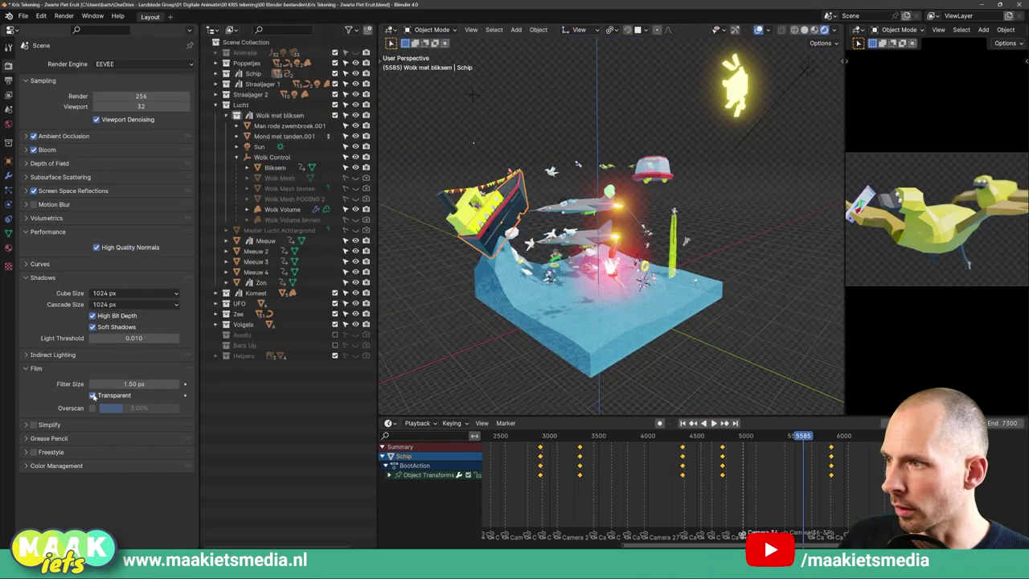
{"action": "left_click", "coordinate": [64, 16]}
{"action": "left_click", "coordinate": [80, 29]}
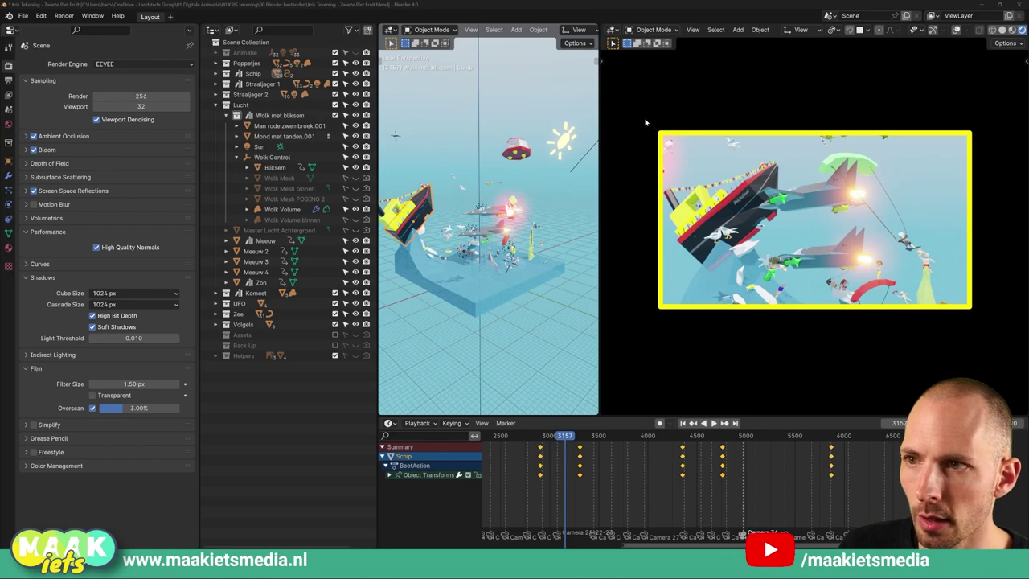
Step: Annotate the camera preview with a frame and an arrow across the 3.00% overscan border
{"action": "left_click_drag", "start_coordinate": [645, 122], "coordinate": [988, 325]}
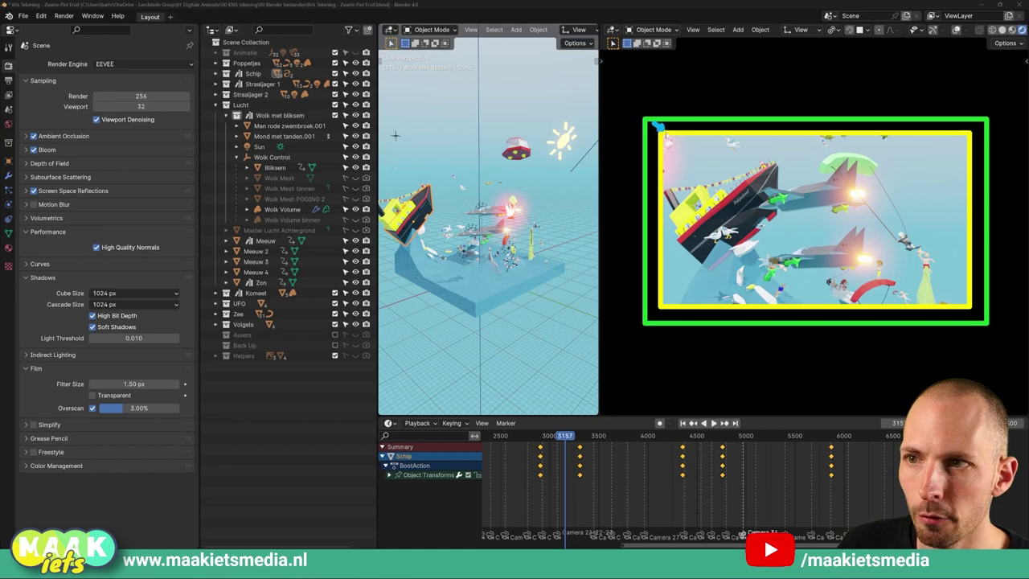
{"action": "mouse_move", "coordinate": [674, 147]}
{"action": "left_mouse_down"}
{"action": "mouse_move", "coordinate": [958, 140]}
{"action": "mouse_move", "coordinate": [670, 283]}
{"action": "mouse_move", "coordinate": [661, 132]}
{"action": "mouse_move", "coordinate": [675, 290]}
{"action": "mouse_move", "coordinate": [709, 299]}
{"action": "mouse_move", "coordinate": [675, 305]}
{"action": "mouse_move", "coordinate": [784, 245]}
{"action": "mouse_move", "coordinate": [948, 250]}
{"action": "mouse_move", "coordinate": [956, 299]}
{"action": "mouse_move", "coordinate": [791, 208]}
{"action": "mouse_move", "coordinate": [658, 120]}
{"action": "mouse_move", "coordinate": [657, 106]}
{"action": "mouse_move", "coordinate": [667, 136]}
{"action": "mouse_move", "coordinate": [965, 137]}
{"action": "mouse_move", "coordinate": [973, 241]}
{"action": "mouse_move", "coordinate": [862, 297]}
{"action": "left_mouse_up"}
Step: Clear the annotations and expand Color Management, showing sRGB display and the Filmic view transform
{"action": "key", "text": "Escape"}
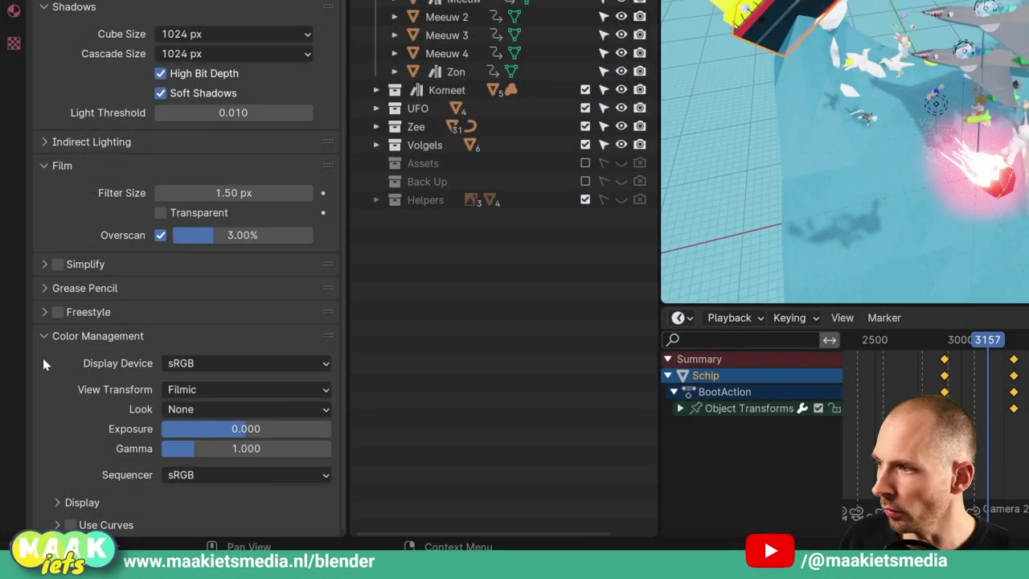
{"action": "left_click", "coordinate": [44, 338]}
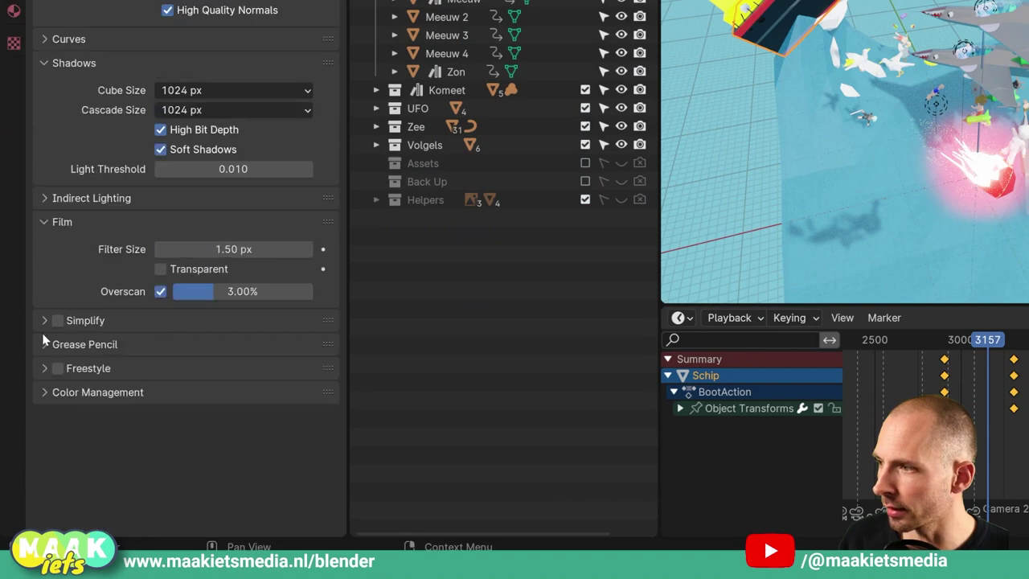
{"action": "left_click", "coordinate": [53, 394]}
{"action": "scroll", "coordinate": [113, 385], "scroll_direction": "down", "scroll_amount": 2}
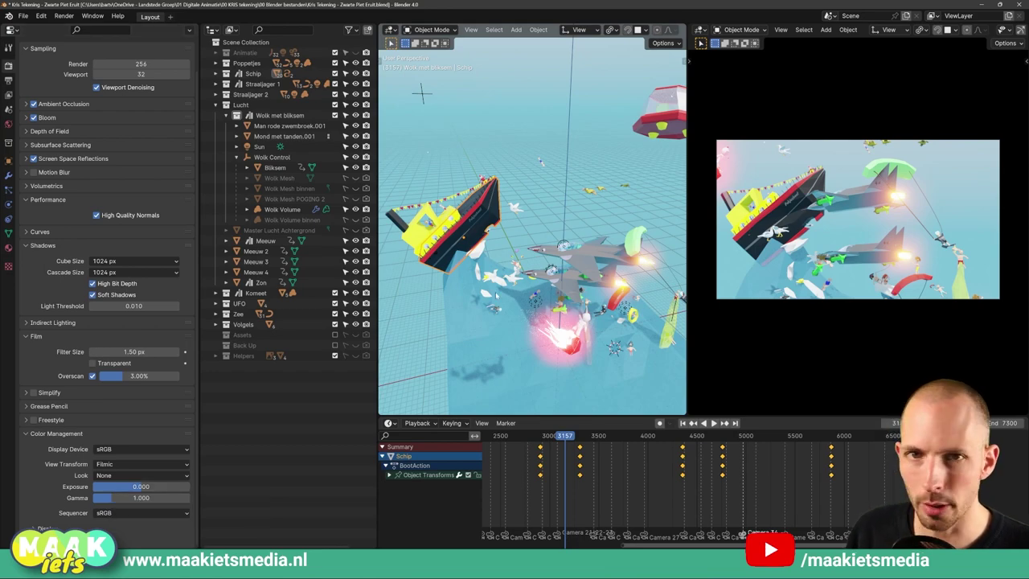
{"action": "scroll", "coordinate": [567, 264], "scroll_direction": "down", "scroll_amount": 3}
{"action": "middle_click_drag", "start_coordinate": [568, 263], "coordinate": [595, 265]}
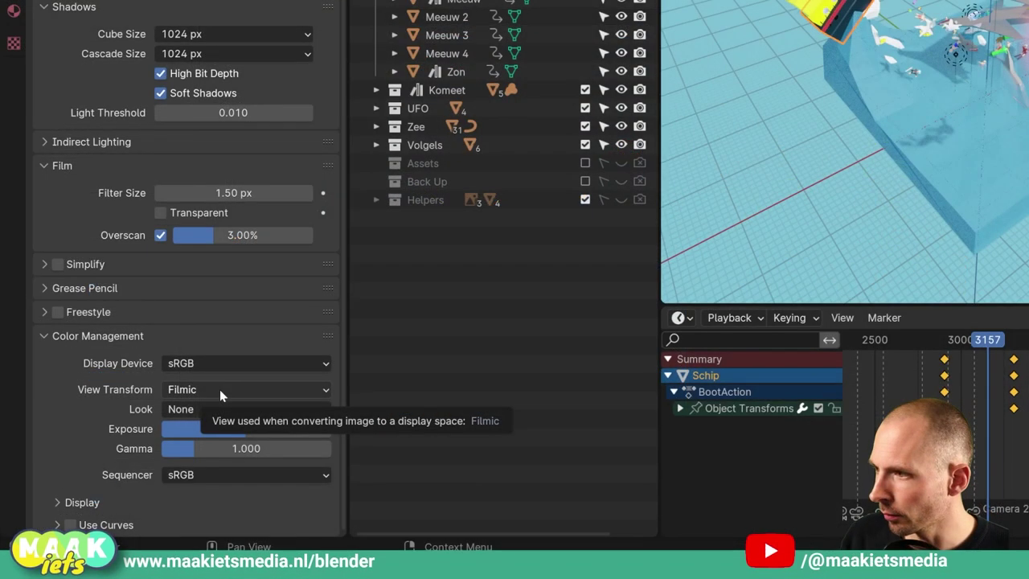
{"action": "left_click", "coordinate": [110, 465]}
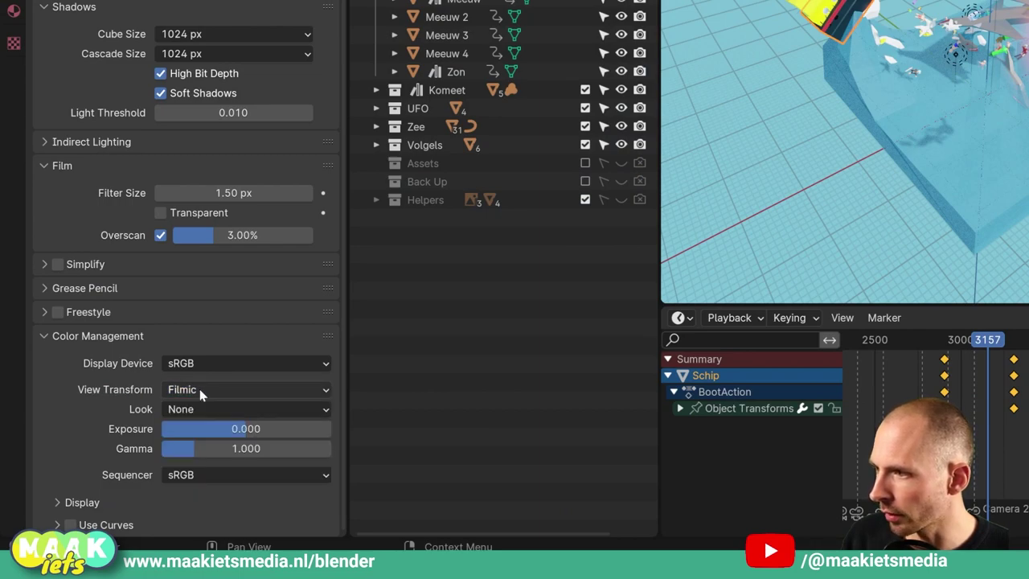
{"action": "left_click", "coordinate": [199, 392]}
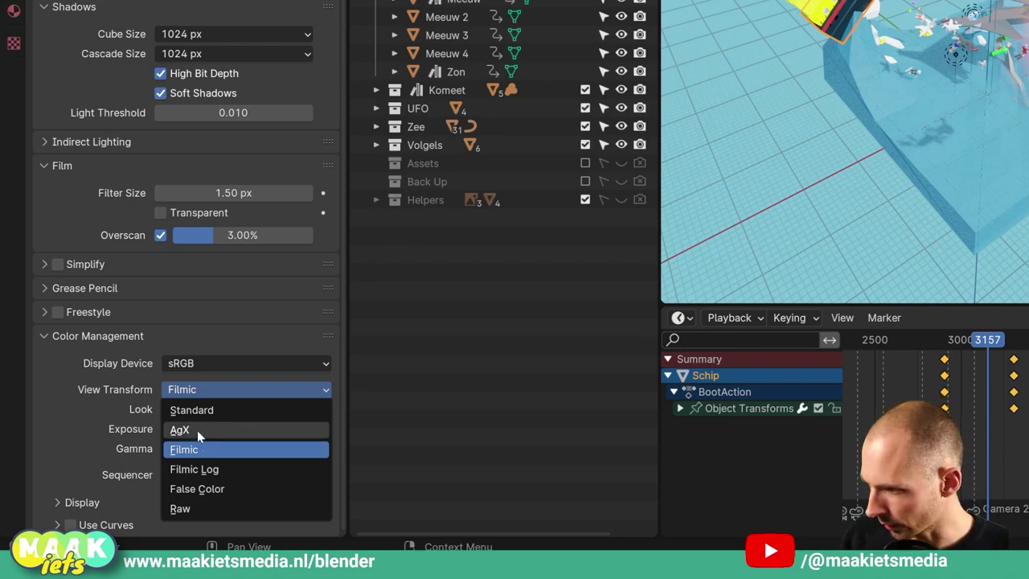
{"action": "left_click", "coordinate": [197, 430]}
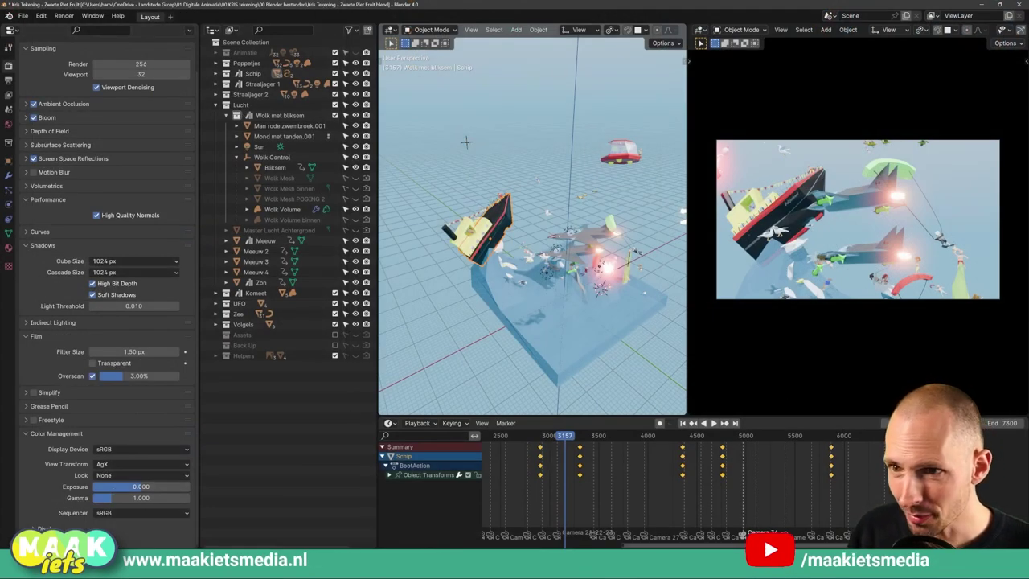
{"action": "left_click", "coordinate": [132, 466]}
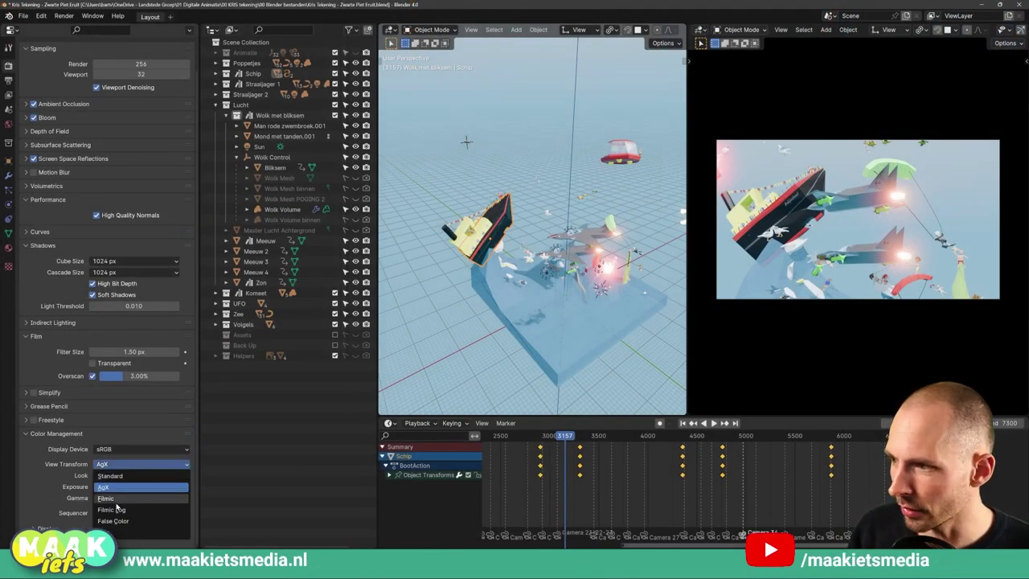
{"action": "left_click", "coordinate": [119, 501]}
{"action": "left_click", "coordinate": [128, 465]}
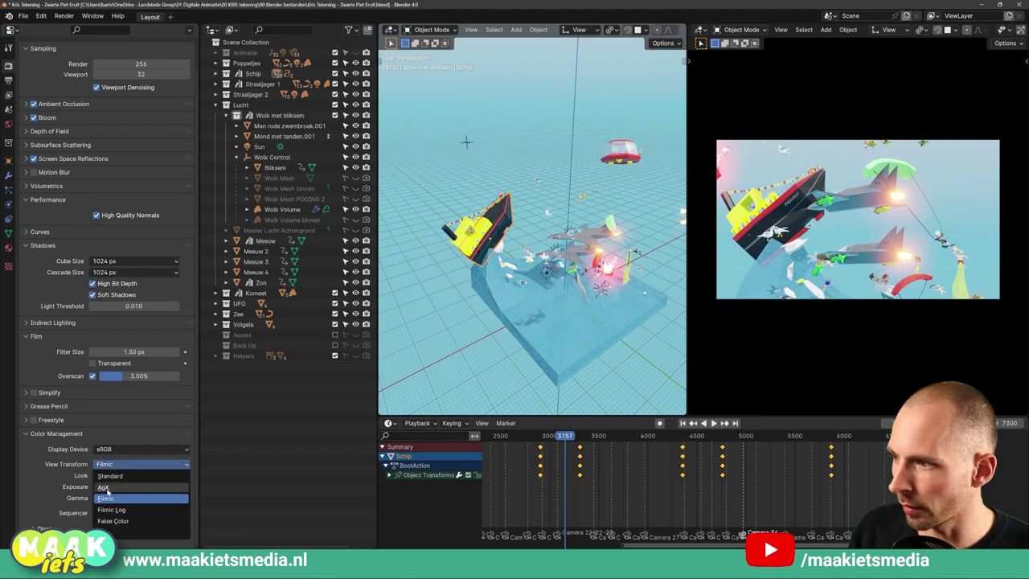
{"action": "left_click", "coordinate": [121, 490]}
{"action": "middle_click_drag", "start_coordinate": [563, 233], "coordinate": [564, 254]}
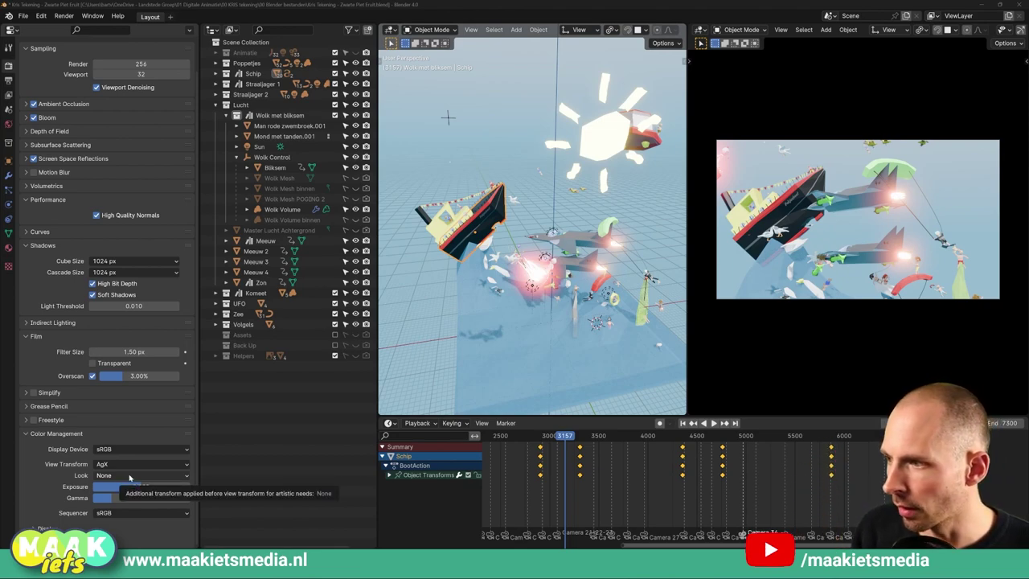
Step: Preview the Punchy and Greyscale looks, keeping sRGB as the display device
{"action": "left_click", "coordinate": [132, 476]}
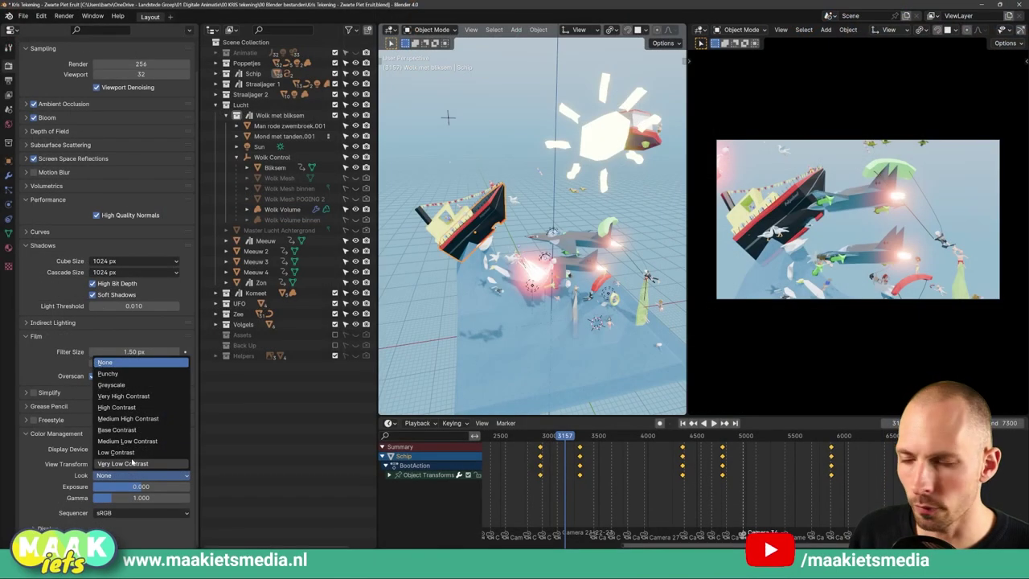
{"action": "left_click", "coordinate": [133, 375]}
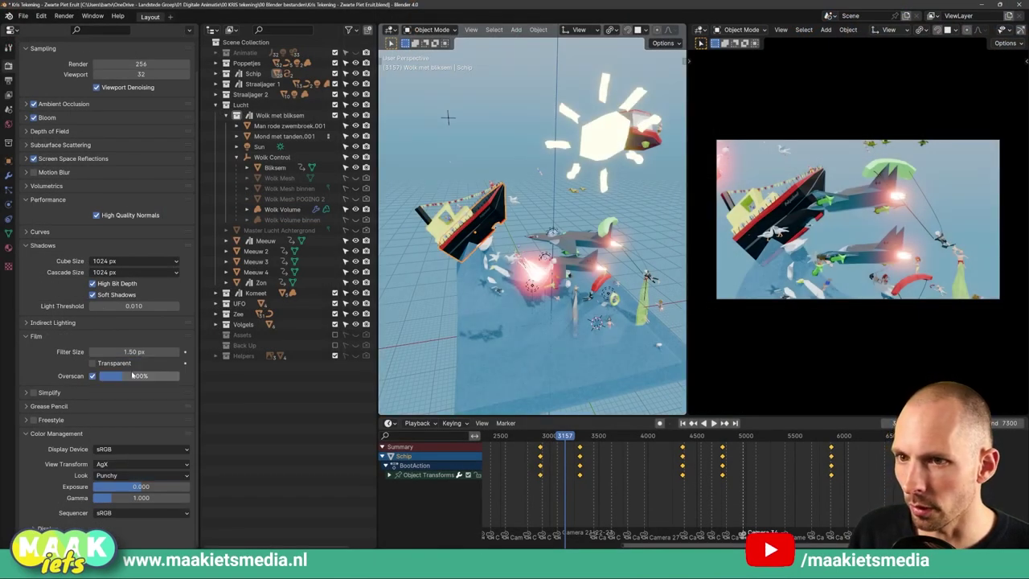
{"action": "left_click", "coordinate": [104, 449]}
{"action": "left_click", "coordinate": [103, 462]}
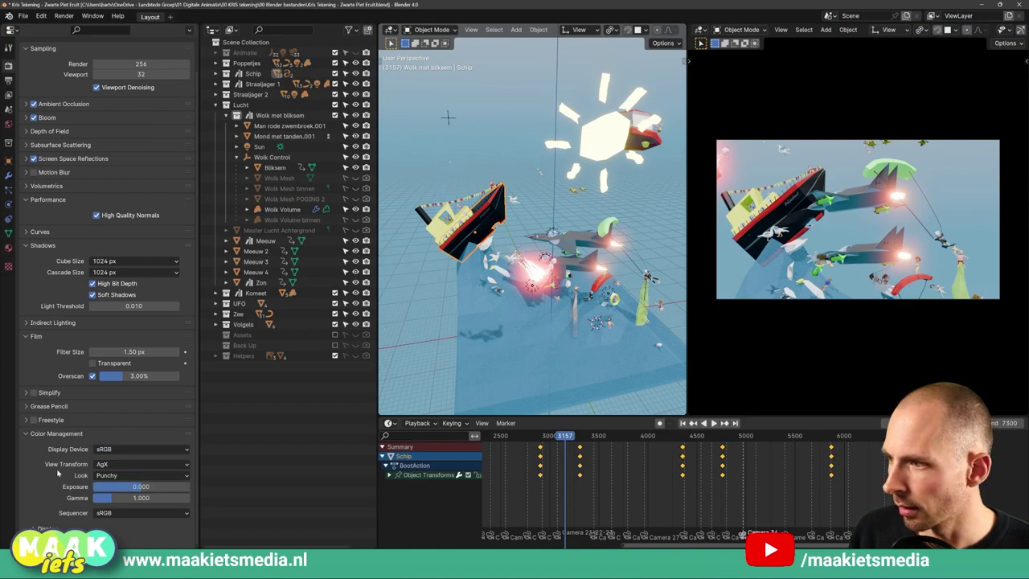
{"action": "left_click", "coordinate": [113, 475]}
{"action": "left_click", "coordinate": [119, 385]}
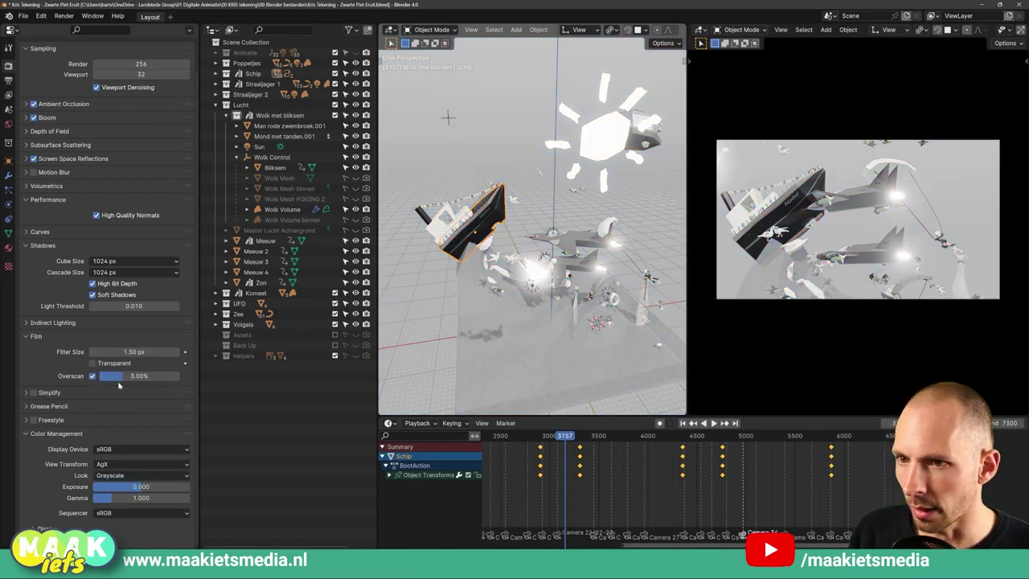
Step: Compare Medium High Contrast with Very High Contrast and settle on Medium High Contrast
{"action": "left_click", "coordinate": [118, 476]}
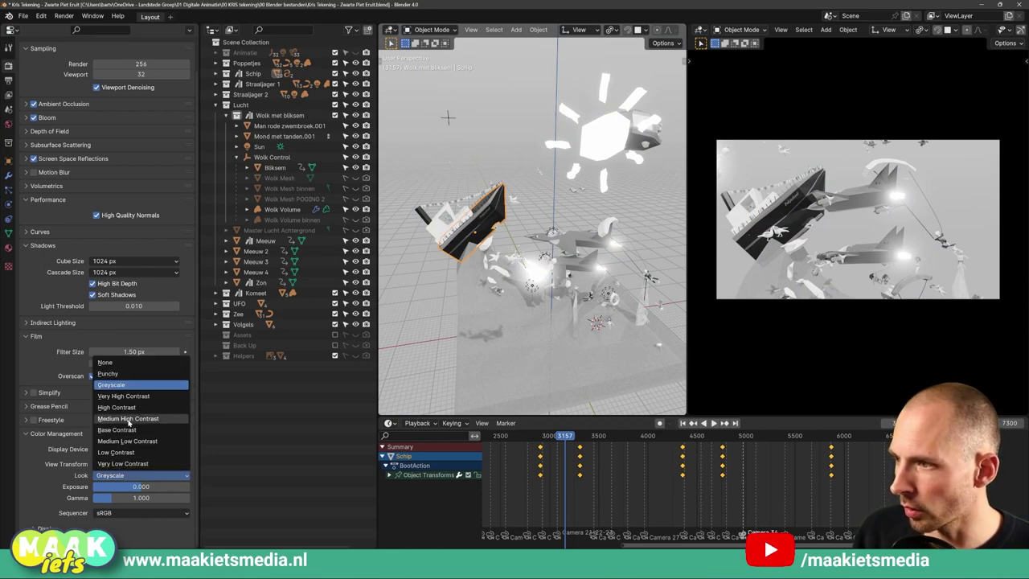
{"action": "left_click", "coordinate": [128, 419]}
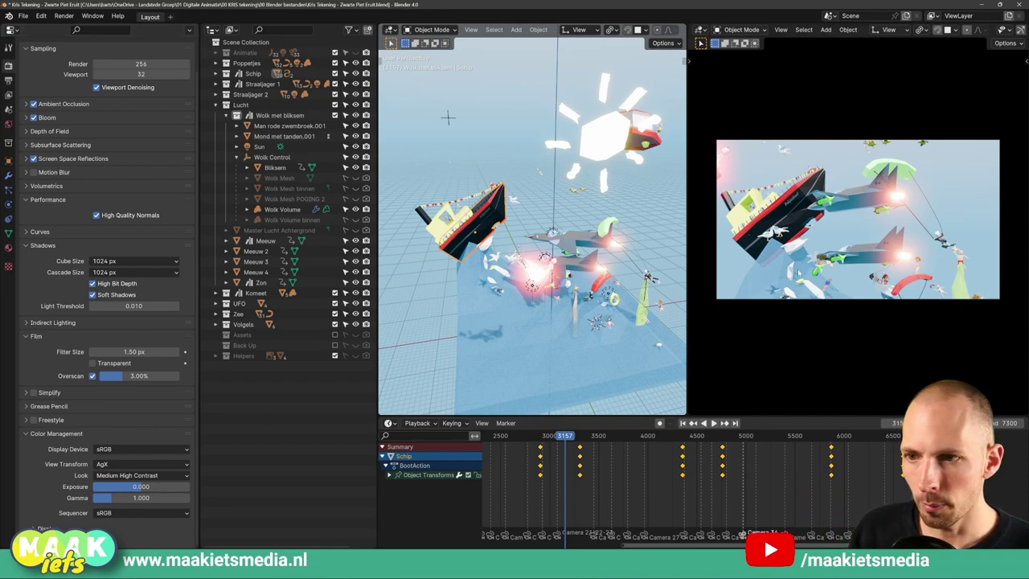
{"action": "left_click", "coordinate": [119, 476]}
{"action": "left_click", "coordinate": [122, 397]}
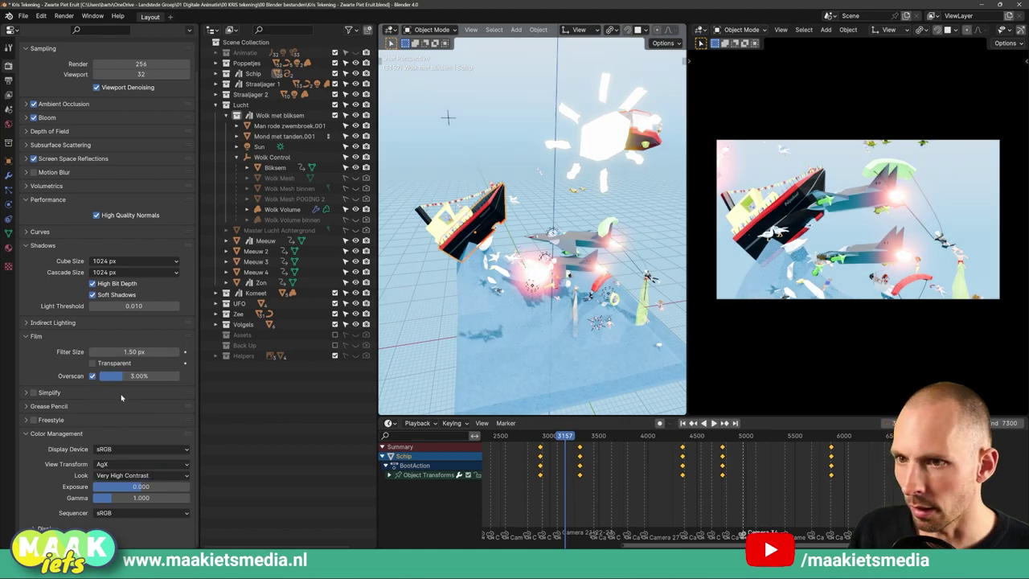
{"action": "left_click", "coordinate": [129, 475]}
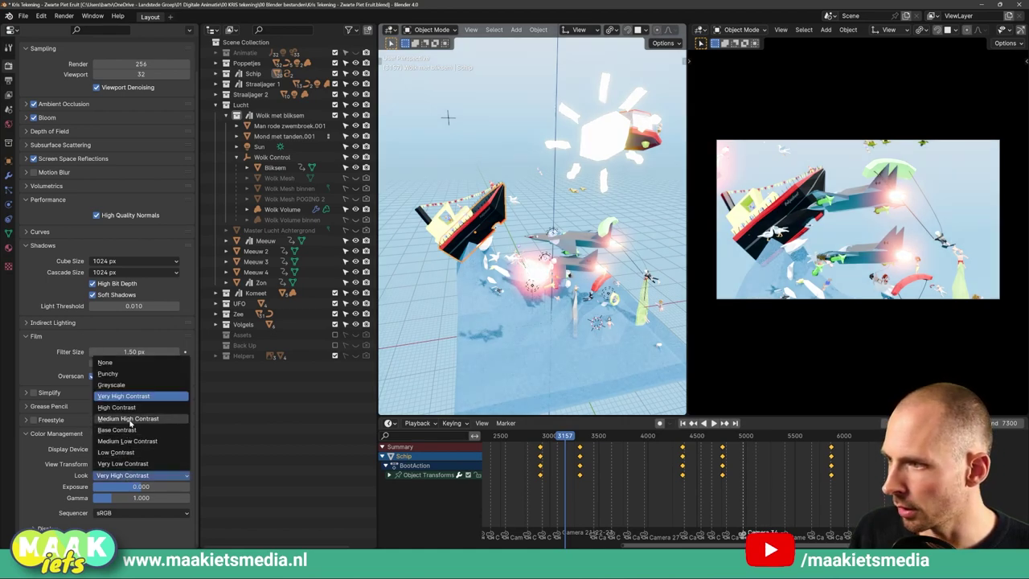
{"action": "left_click", "coordinate": [128, 426]}
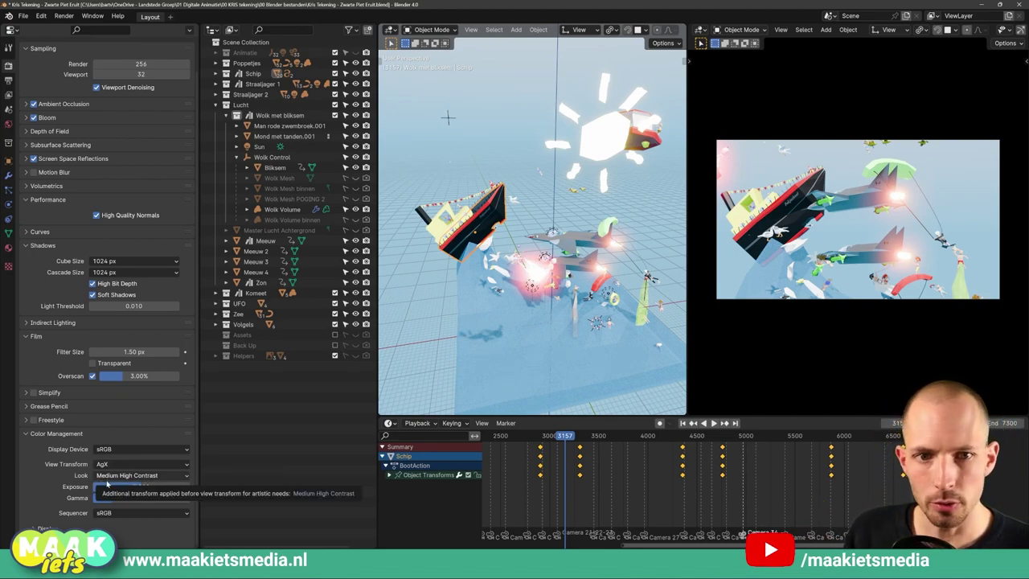
Step: Adjust the exposure, enable Use Curves and bend the tone curve for more contrast
{"action": "mouse_move", "coordinate": [107, 486]}
{"action": "left_mouse_down"}
{"action": "mouse_move", "coordinate": [144, 488]}
{"action": "mouse_move", "coordinate": [51, 501]}
{"action": "left_mouse_up"}
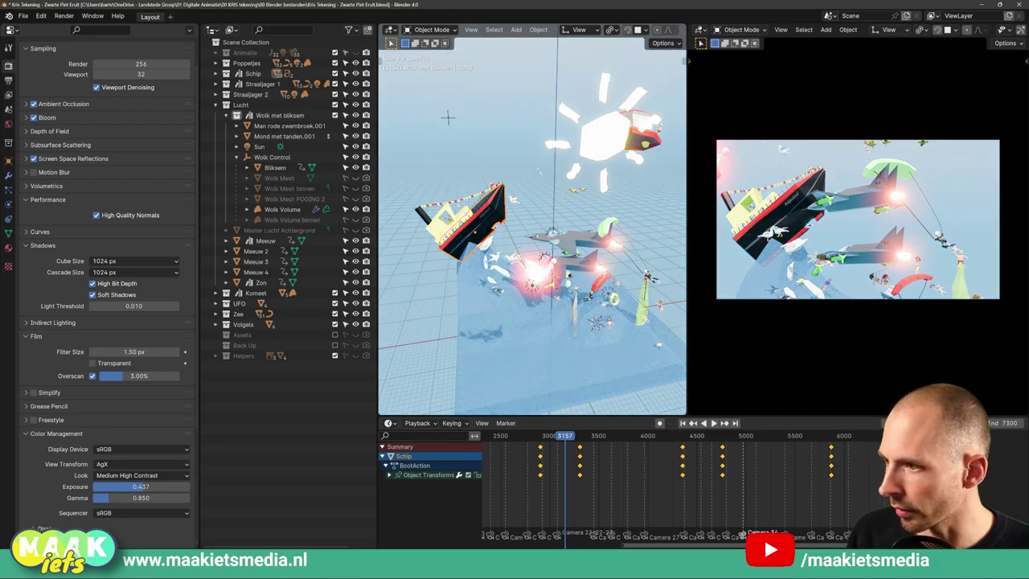
{"action": "scroll", "coordinate": [46, 523], "scroll_direction": "down", "scroll_amount": 4}
{"action": "left_click", "coordinate": [41, 417]}
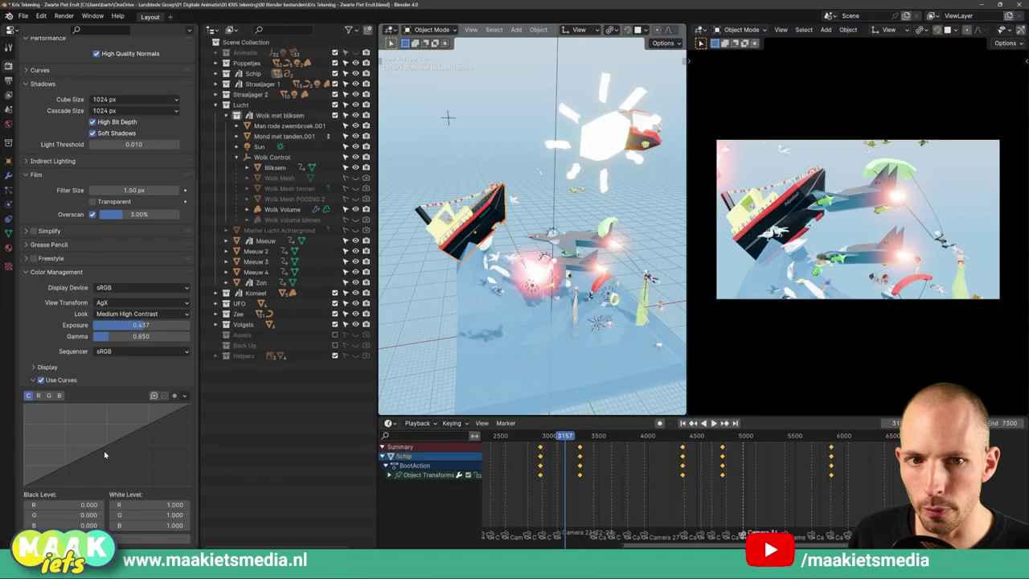
{"action": "left_click_drag", "start_coordinate": [143, 431], "coordinate": [137, 418]}
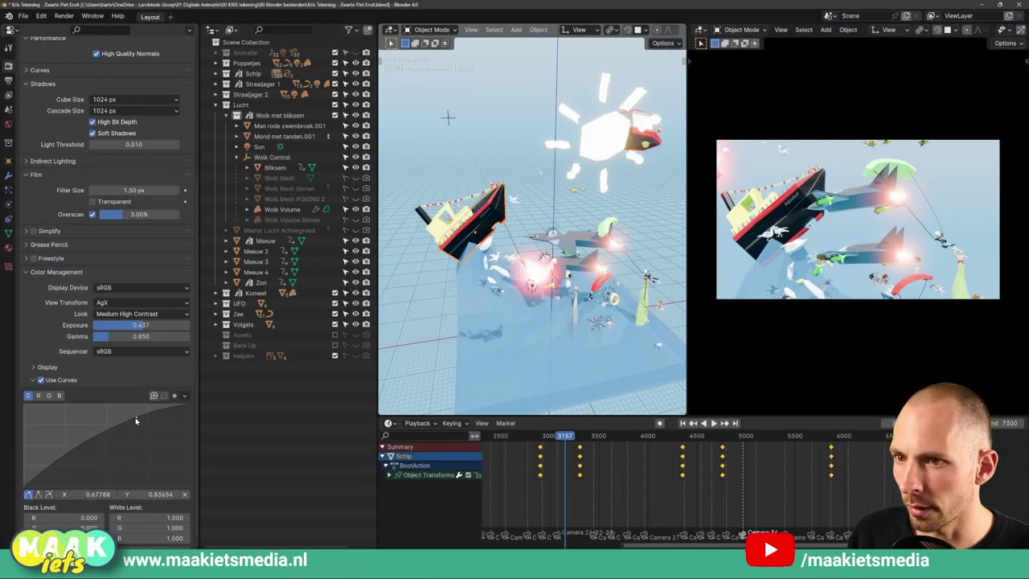
{"action": "left_click_drag", "start_coordinate": [70, 451], "coordinate": [71, 454]}
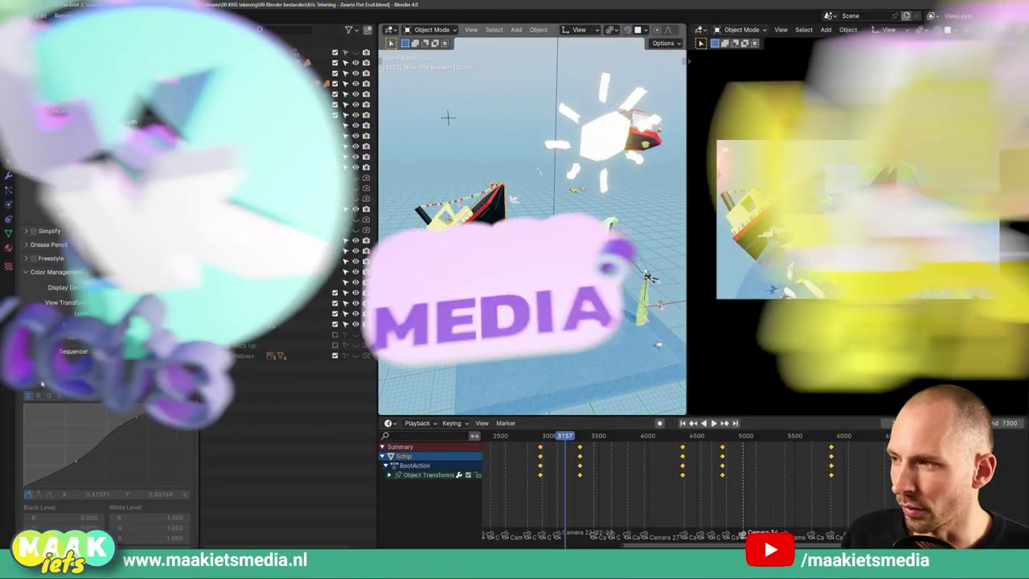
Step: Orbit the viewport to inspect the scene from its other side
{"action": "scroll", "coordinate": [38, 383], "scroll_direction": "up", "scroll_amount": 5}
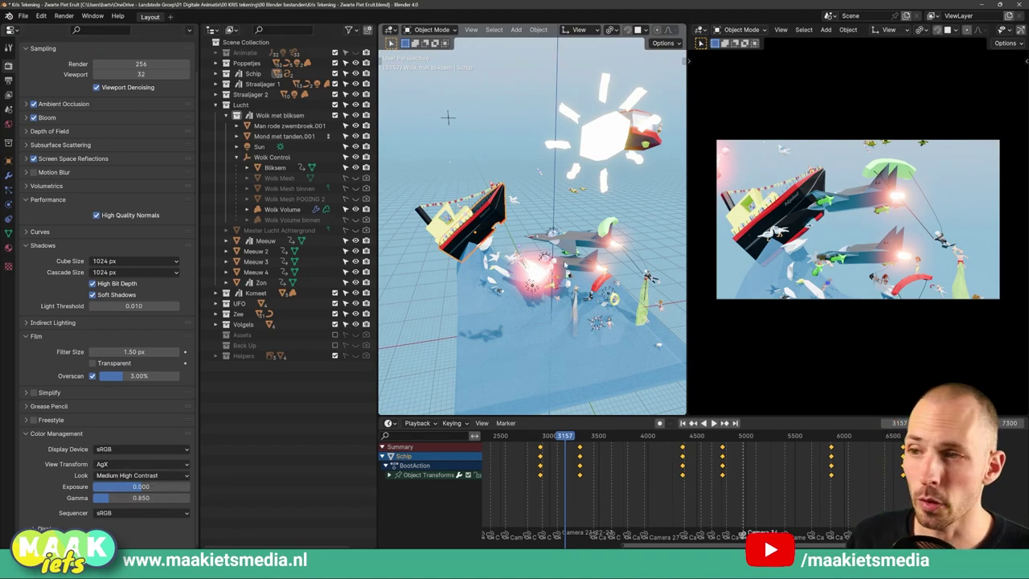
{"action": "middle_click_drag", "start_coordinate": [531, 241], "coordinate": [603, 242]}
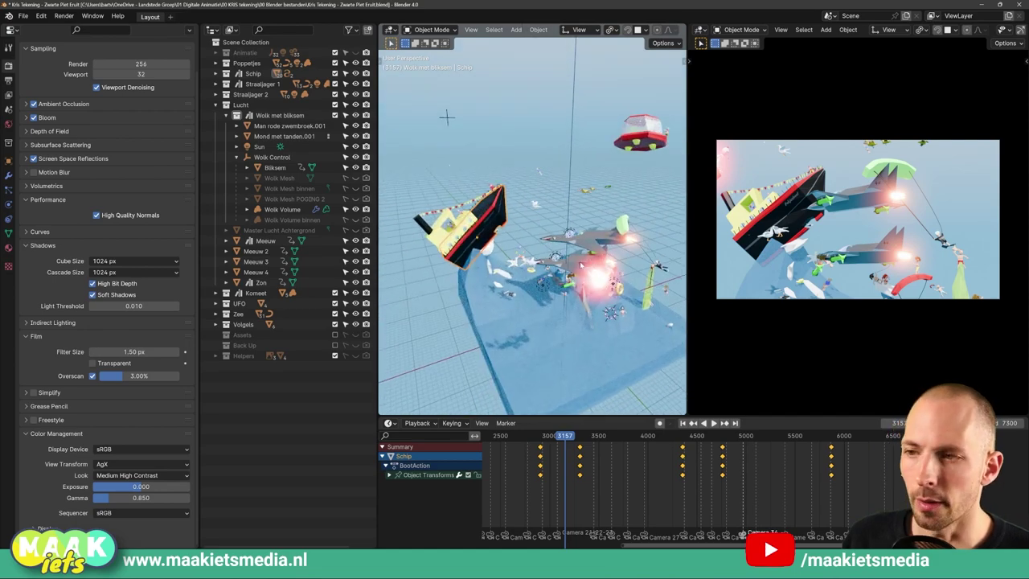
{"action": "middle_click_drag", "start_coordinate": [582, 264], "coordinate": [485, 259]}
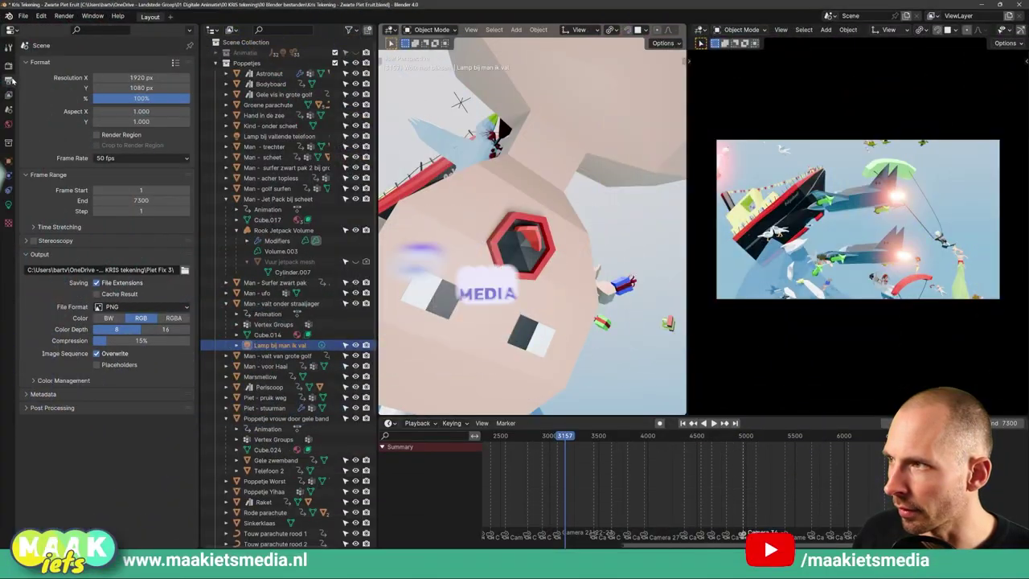
Step: Reposition the 'Lamp bij man ik val' point light around the falling man, checking several angles
{"action": "left_click", "coordinate": [8, 205]}
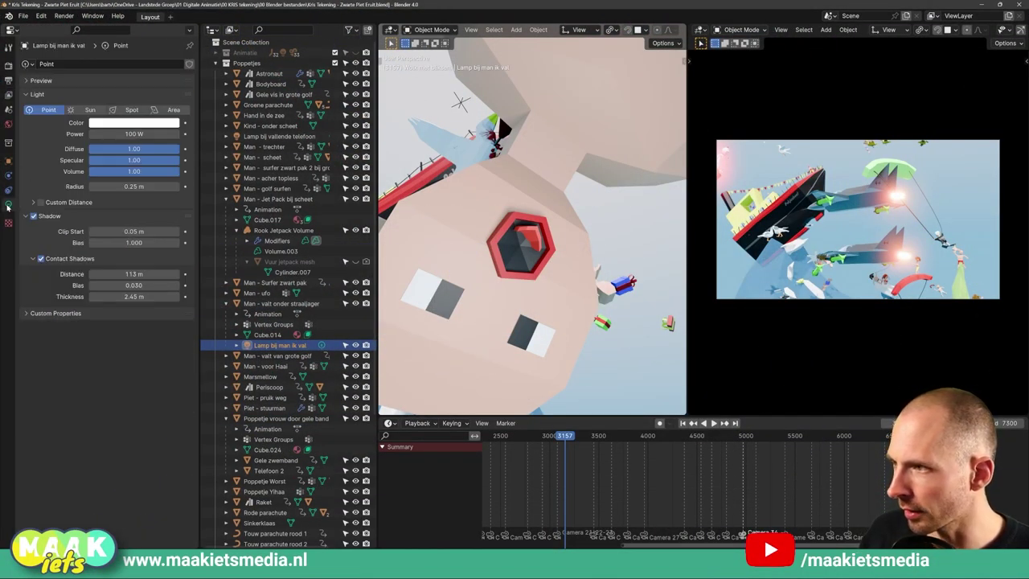
{"action": "scroll", "coordinate": [546, 241], "scroll_direction": "down", "scroll_amount": 3}
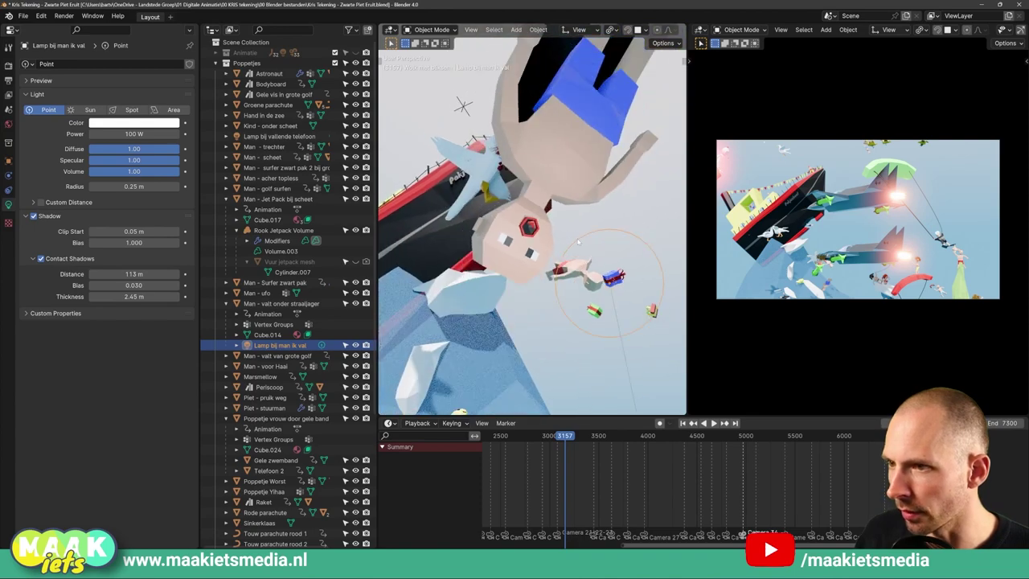
{"action": "middle_click_drag", "start_coordinate": [562, 266], "coordinate": [585, 251]}
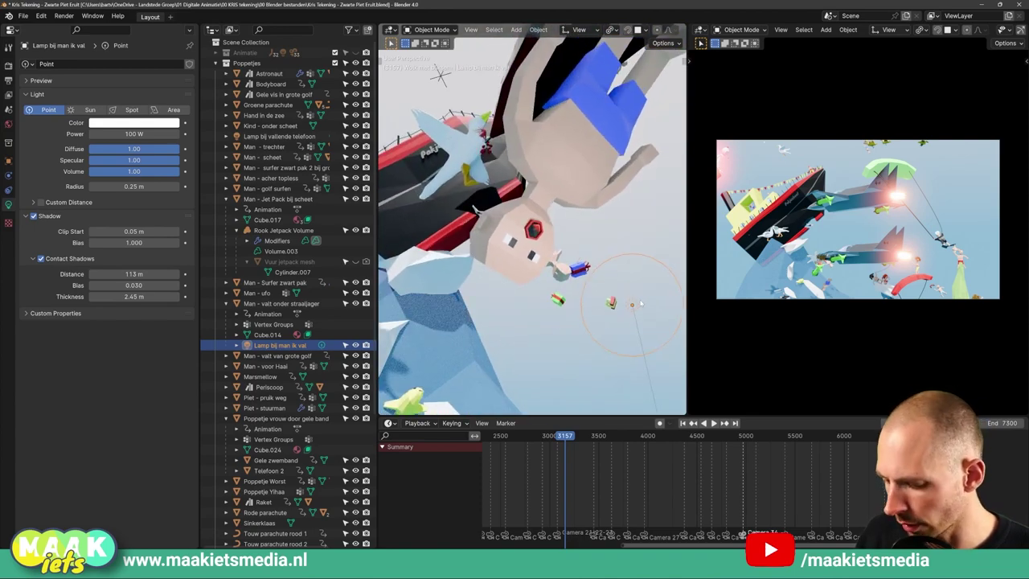
{"action": "key", "text": "g"}
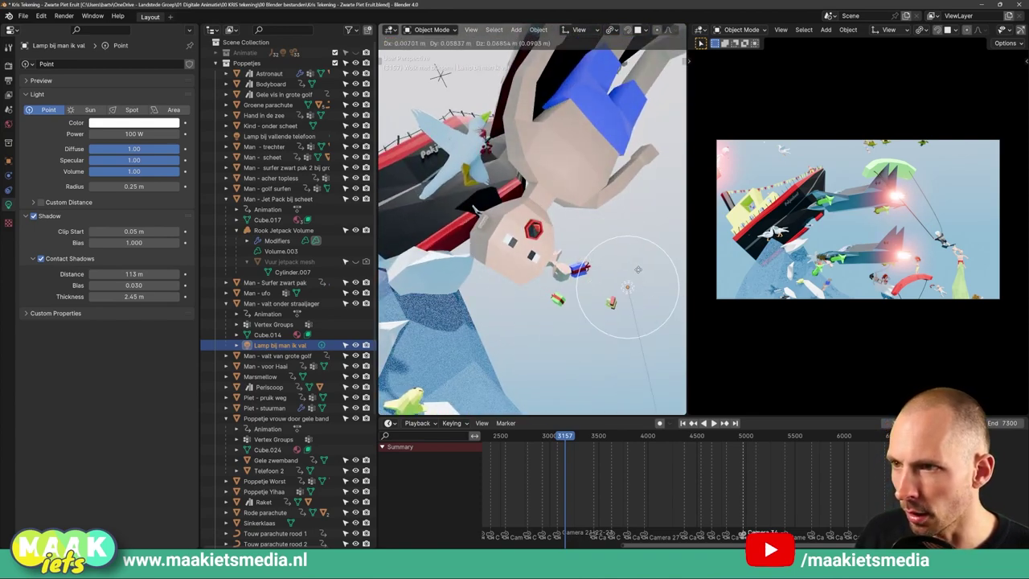
{"action": "left_click", "coordinate": [640, 275]}
{"action": "middle_click_drag", "start_coordinate": [639, 274], "coordinate": [528, 299]}
{"action": "key", "text": "g"}
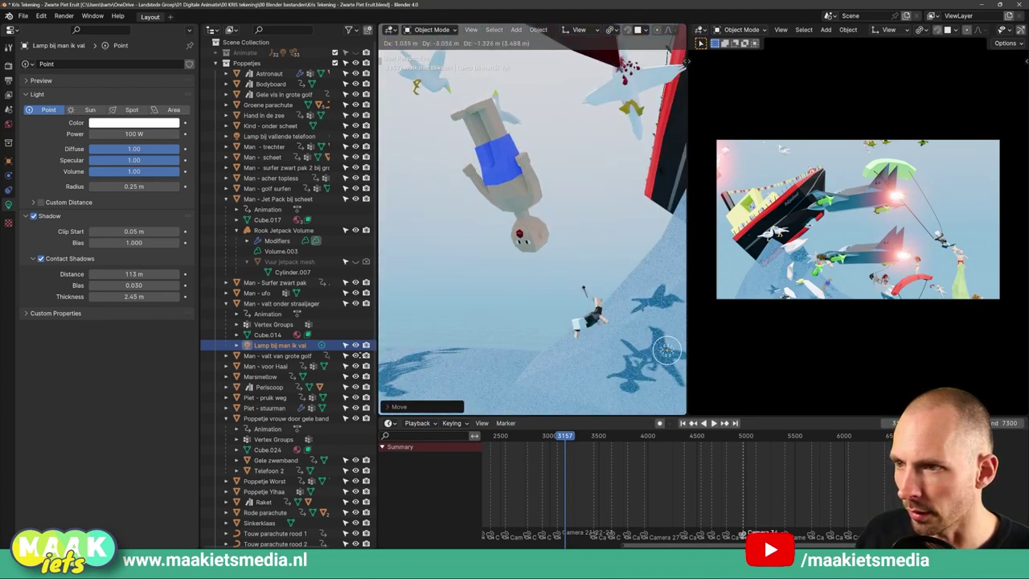
{"action": "left_click", "coordinate": [526, 299]}
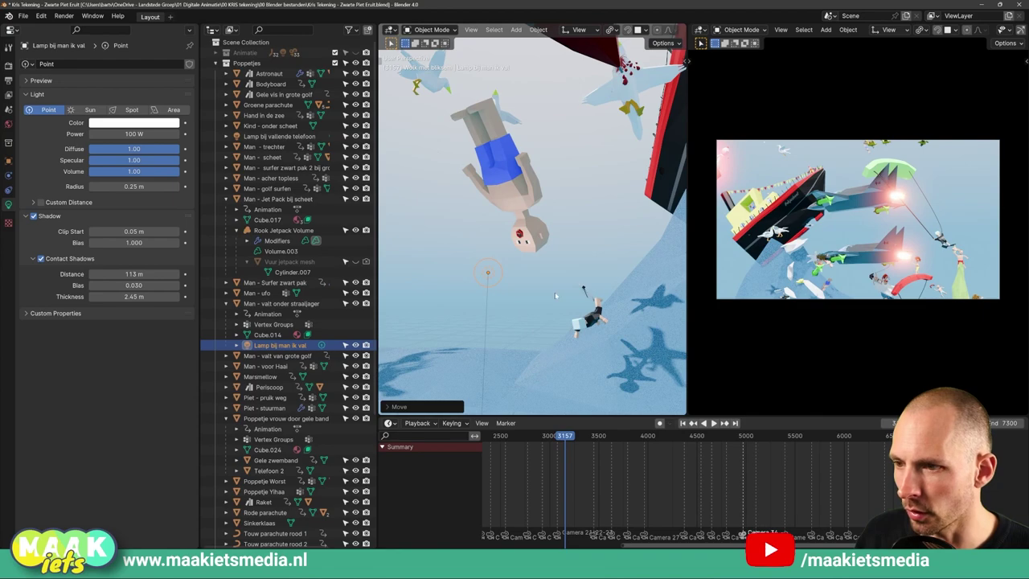
{"action": "middle_click_drag", "start_coordinate": [555, 291], "coordinate": [616, 296]}
{"action": "scroll", "coordinate": [643, 278], "scroll_direction": "up", "scroll_amount": 2}
{"action": "scroll", "coordinate": [643, 278], "scroll_direction": "up", "scroll_amount": 2}
{"action": "scroll", "coordinate": [643, 278], "scroll_direction": "up", "scroll_amount": 2}
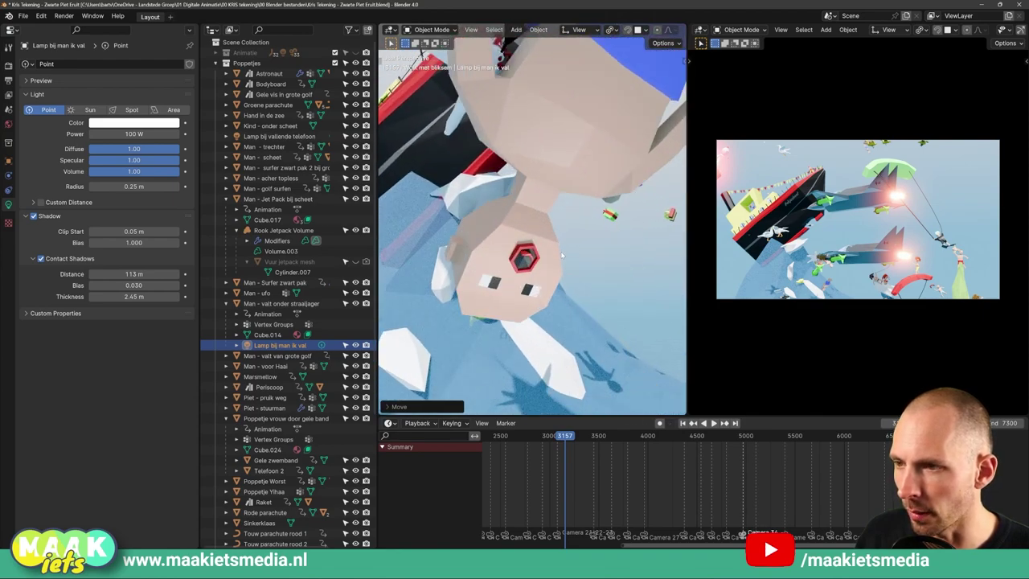
{"action": "scroll", "coordinate": [643, 278], "scroll_direction": "up", "scroll_amount": 2}
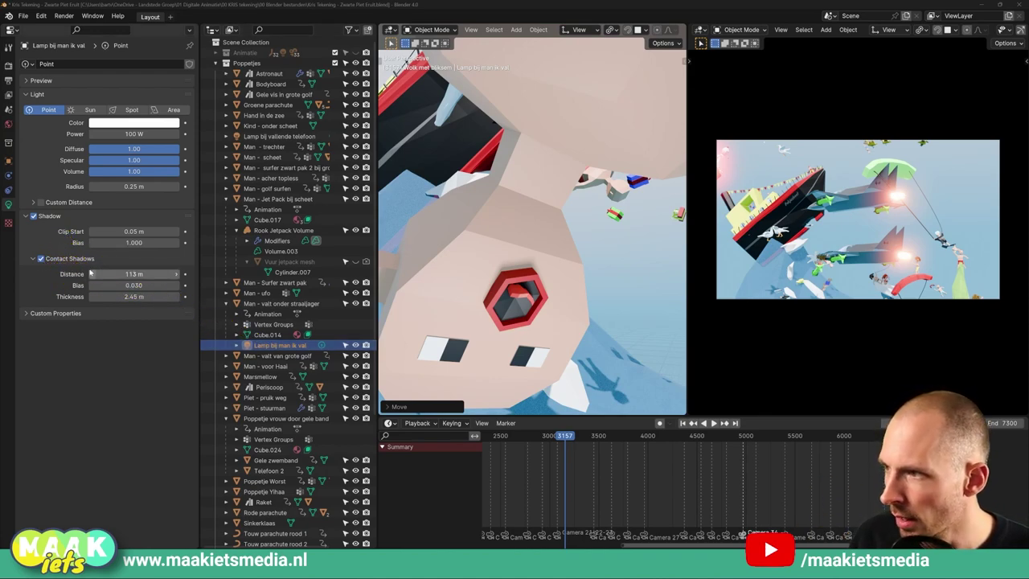
Step: Toggle the lamp's Contact Shadows on and off to compare, leaving them enabled
{"action": "left_click", "coordinate": [41, 260]}
{"action": "scroll", "coordinate": [518, 325], "scroll_direction": "up", "scroll_amount": 2}
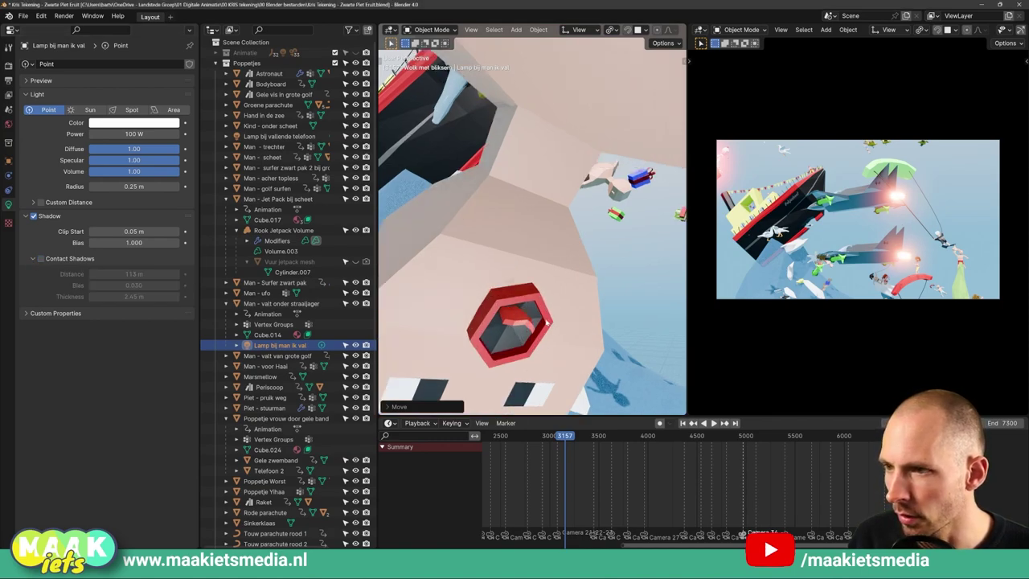
{"action": "middle_click_drag", "start_coordinate": [518, 325], "coordinate": [549, 302]}
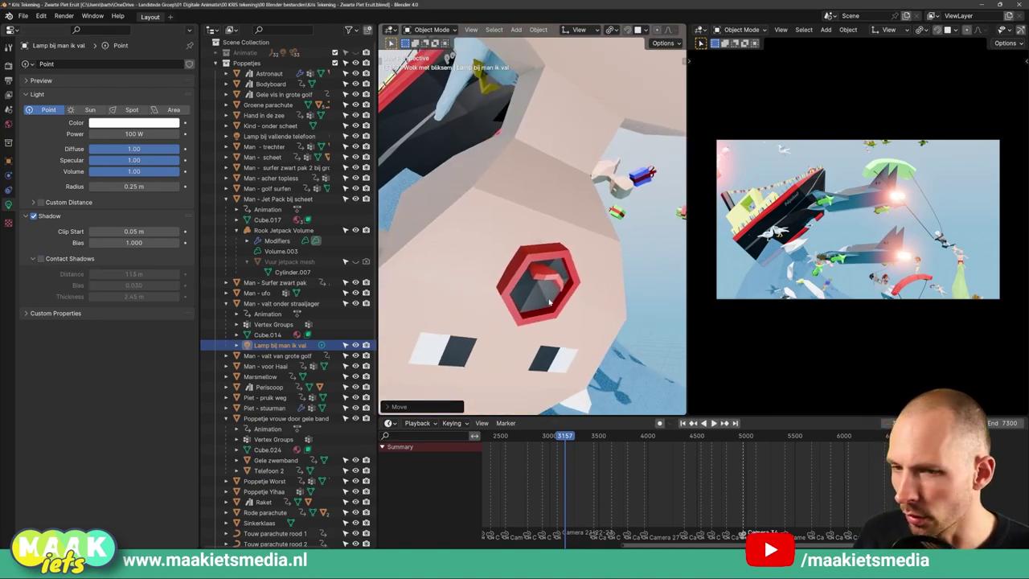
{"action": "left_click", "coordinate": [41, 259]}
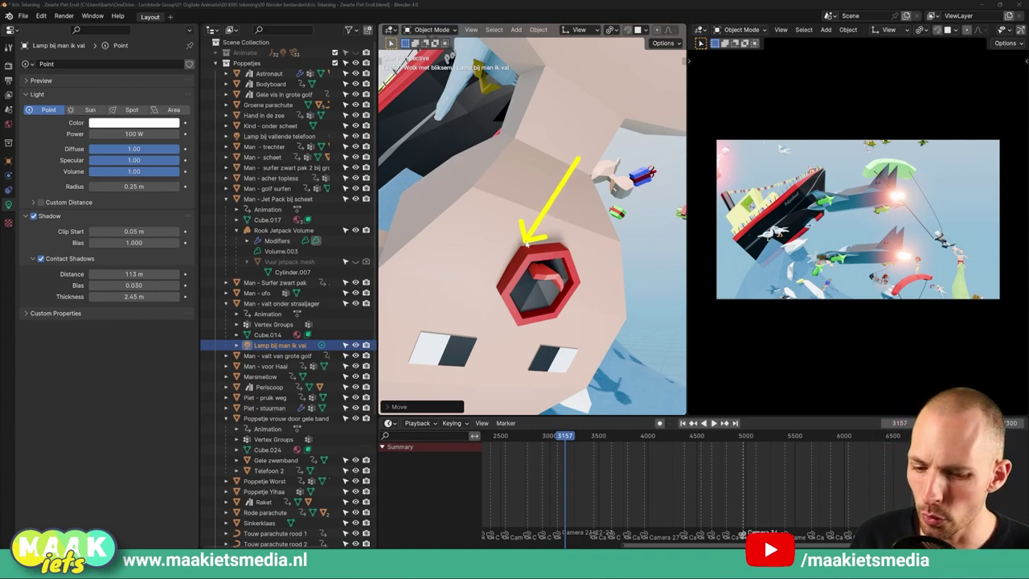
{"action": "left_click", "coordinate": [41, 260]}
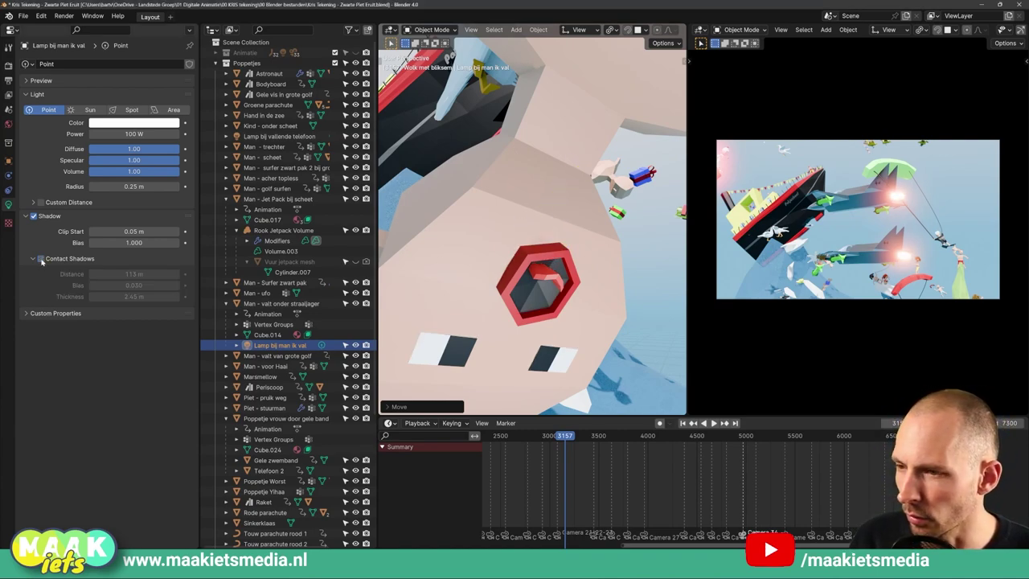
{"action": "left_click", "coordinate": [41, 259]}
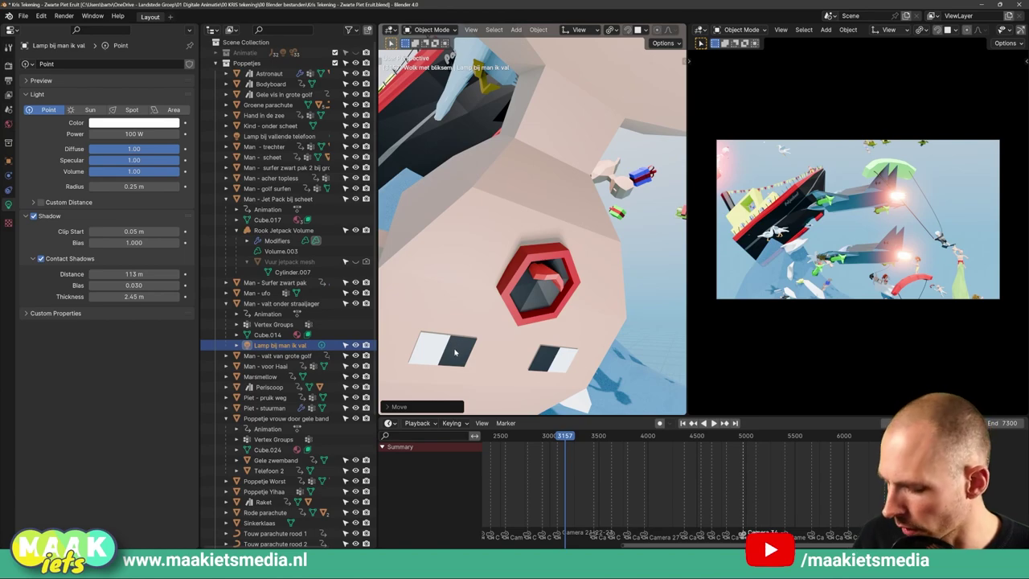
{"action": "left_click", "coordinate": [41, 260]}
{"action": "left_click", "coordinate": [41, 260]}
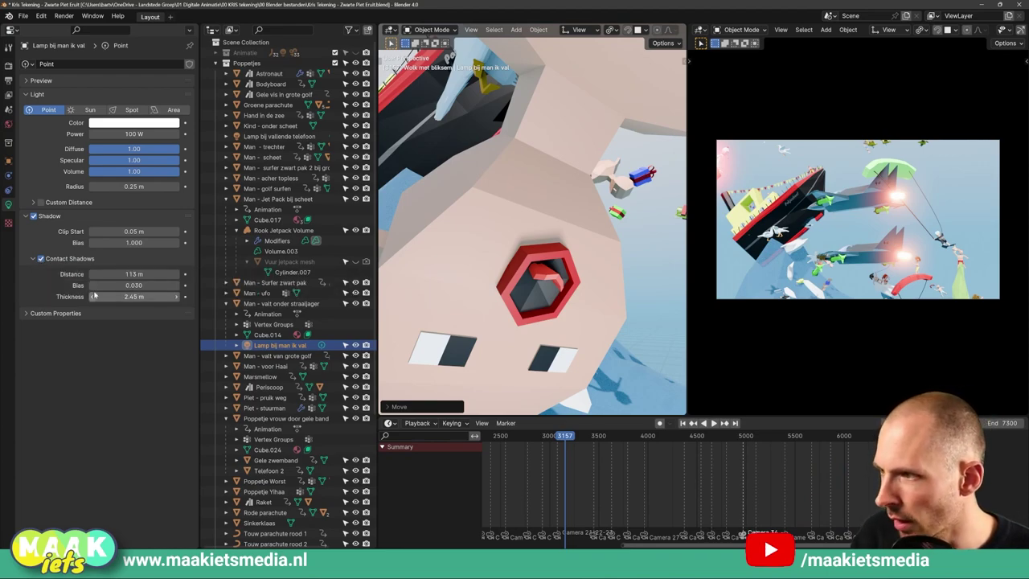
Step: Set the contact shadow distance to 2.3 m
{"action": "left_click_drag", "start_coordinate": [120, 274], "coordinate": [80, 274]}
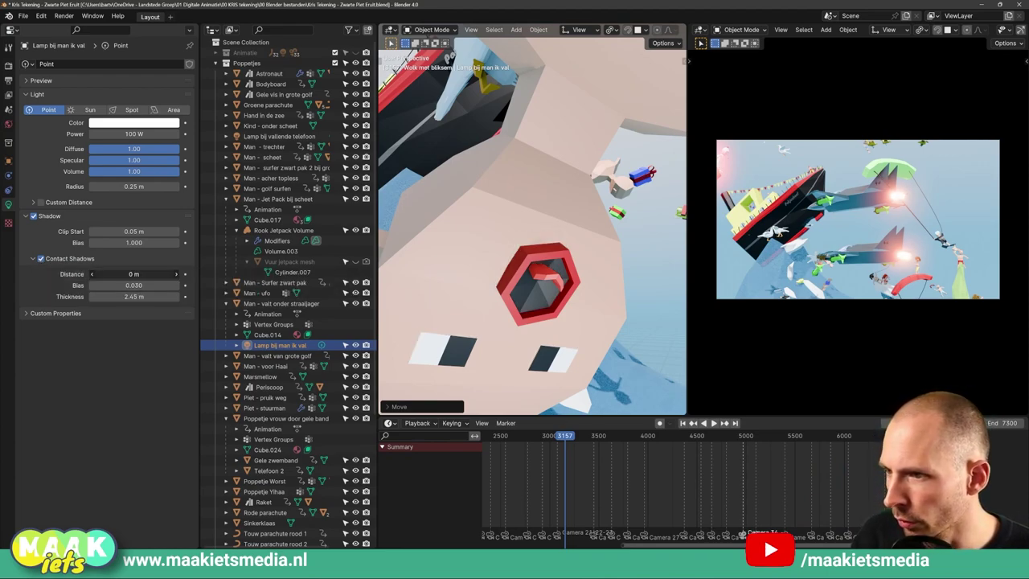
{"action": "left_click_drag", "start_coordinate": [134, 274], "coordinate": [161, 274]}
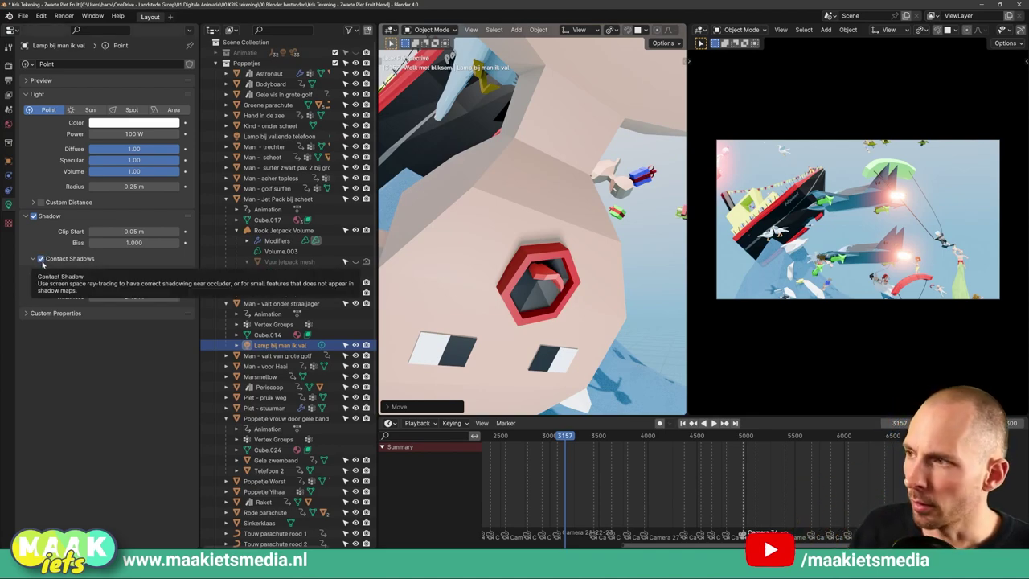
{"action": "scroll", "coordinate": [565, 230], "scroll_direction": "down", "scroll_amount": 2}
{"action": "scroll", "coordinate": [565, 231], "scroll_direction": "down", "scroll_amount": 3}
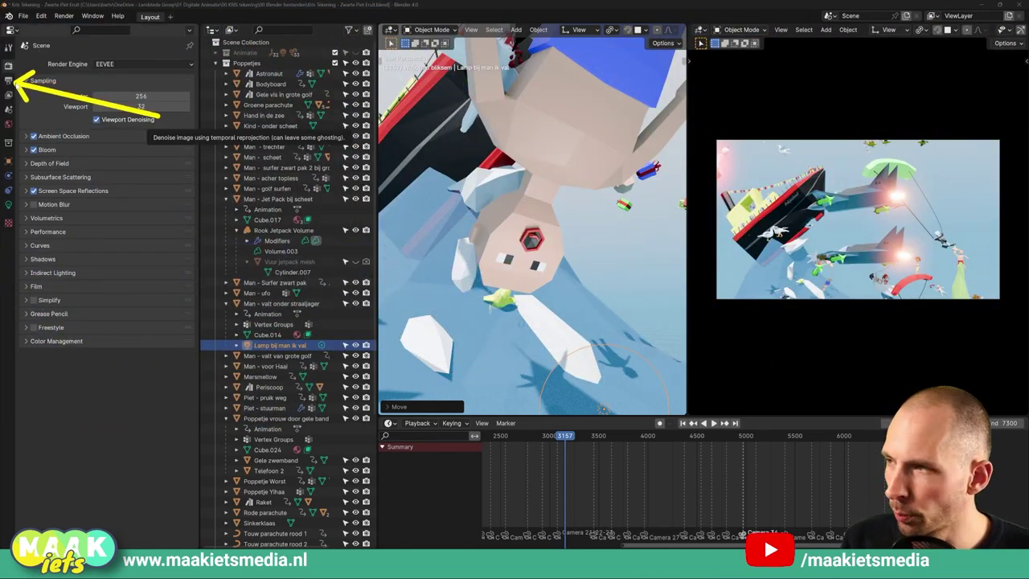
Step: Double the output resolution from 1920×1080 to 3840×2160 px using *2 on each value
{"action": "left_click", "coordinate": [8, 81]}
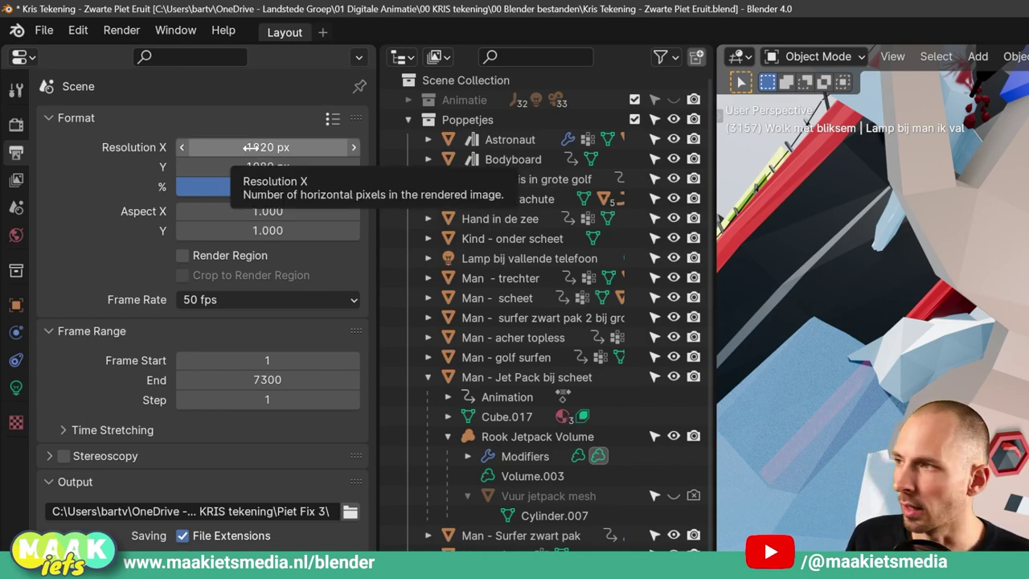
{"action": "left_click", "coordinate": [250, 147]}
{"action": "type", "text": "*2"}
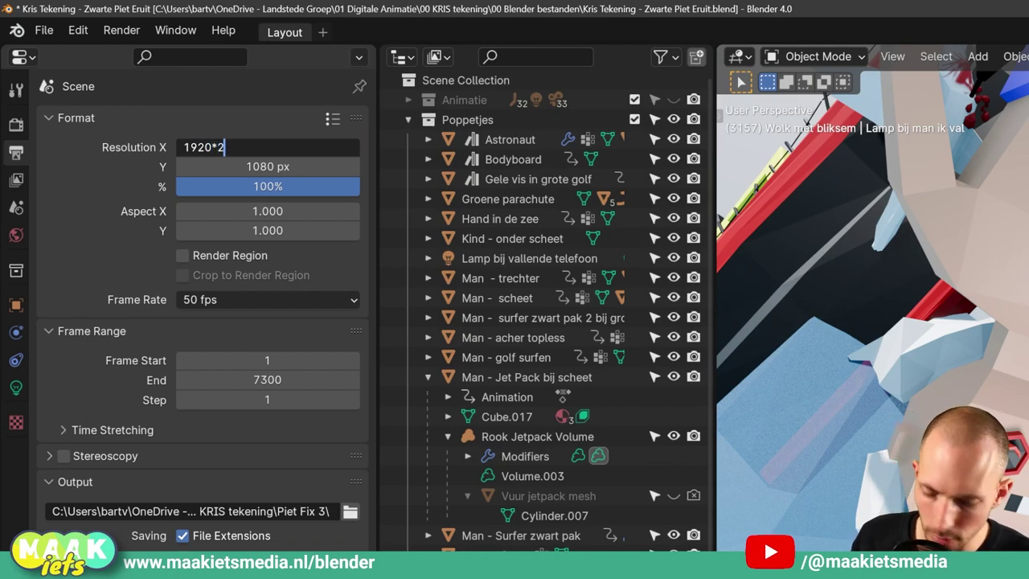
{"action": "key", "text": "Tab"}
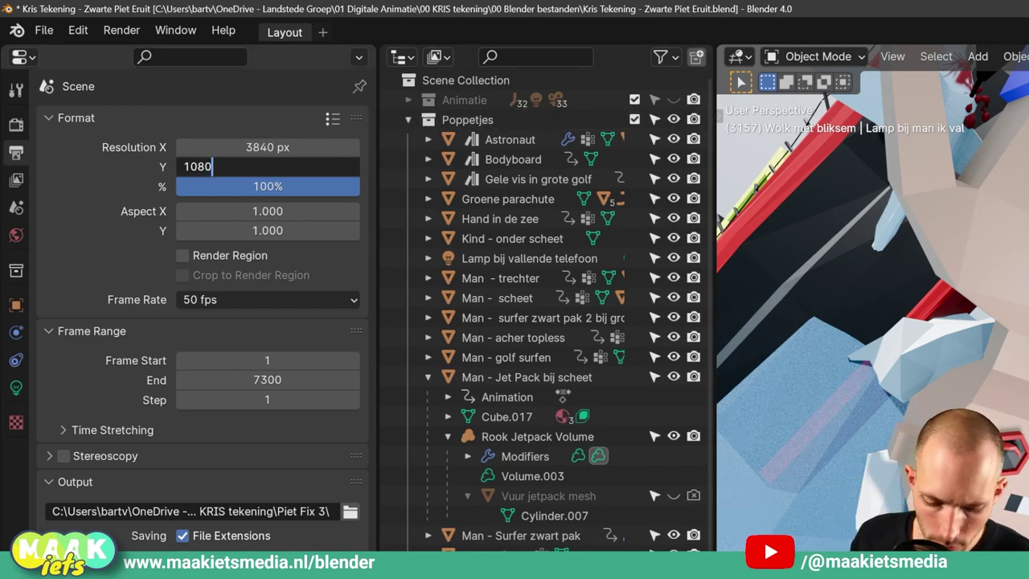
{"action": "type", "text": "*2"}
{"action": "key", "text": "Return"}
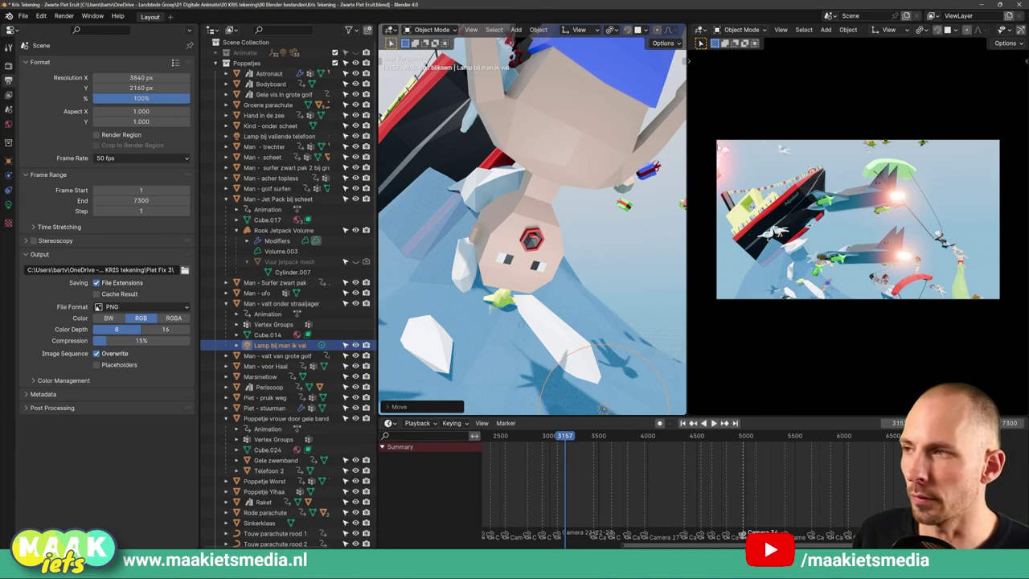
Step: Draw two annotation arrows, then try resolution scale 39% and 50% before settling on 200%
{"action": "mouse_move", "coordinate": [726, 133]}
{"action": "left_mouse_down"}
{"action": "mouse_move", "coordinate": [964, 133]}
{"action": "mouse_move", "coordinate": [1001, 121]}
{"action": "left_mouse_up"}
{"action": "left_click_drag", "start_coordinate": [707, 138], "coordinate": [707, 299]}
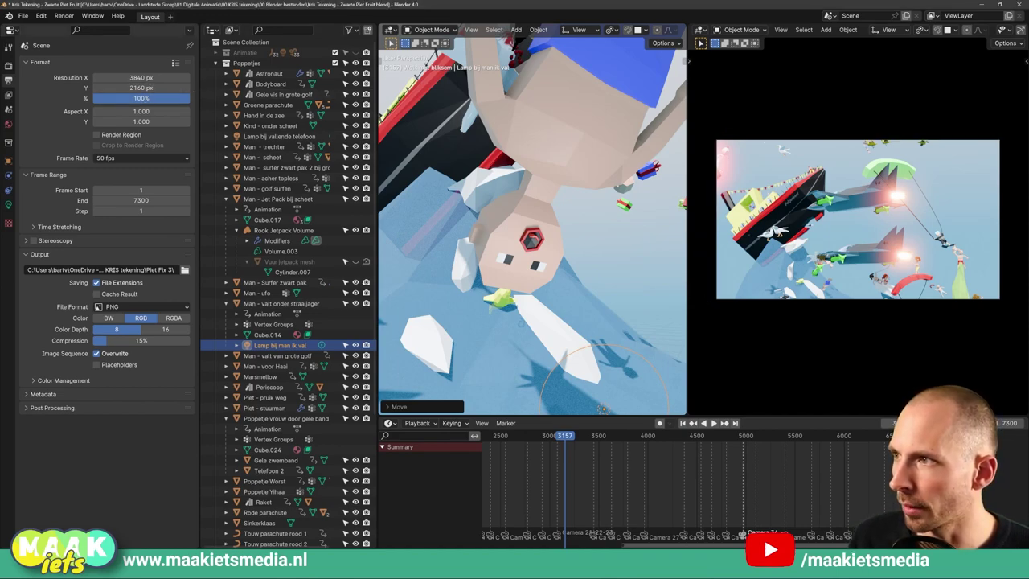
{"action": "mouse_move", "coordinate": [145, 98]}
{"action": "left_mouse_down"}
{"action": "mouse_move", "coordinate": [95, 98]}
{"action": "mouse_move", "coordinate": [191, 101]}
{"action": "left_mouse_up"}
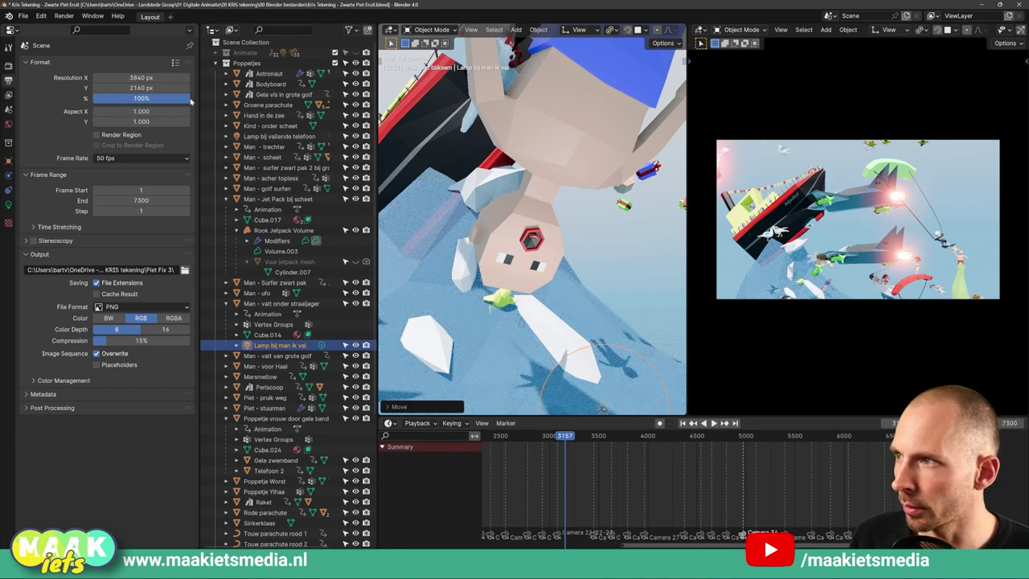
{"action": "left_click", "coordinate": [146, 98]}
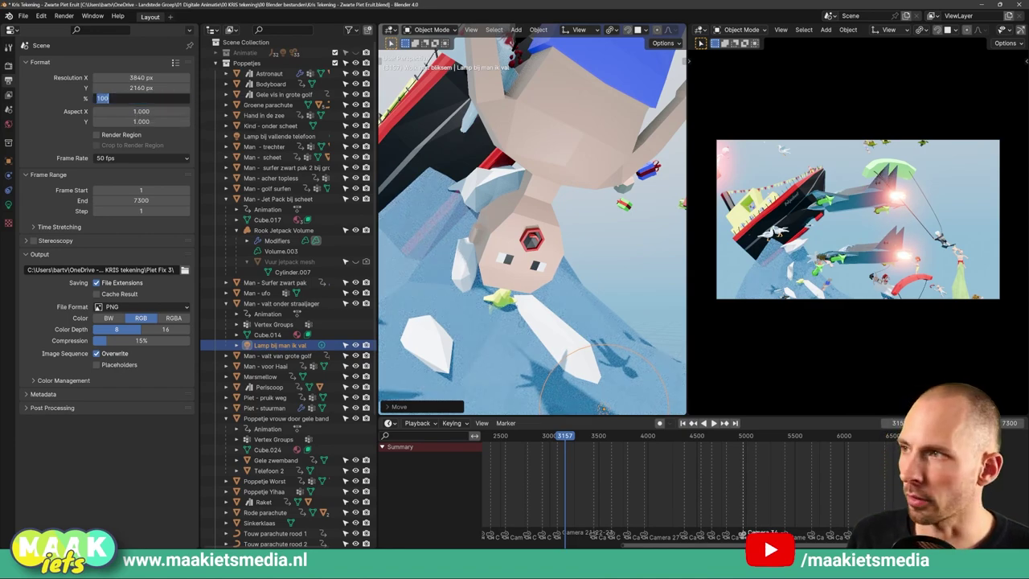
{"action": "type", "text": "50"}
{"action": "key", "text": "Return"}
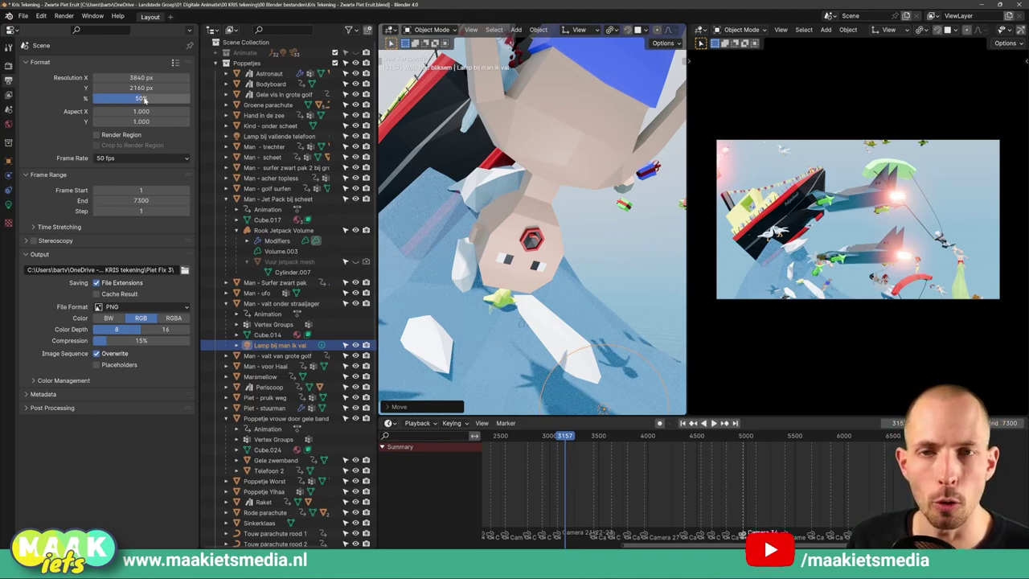
{"action": "left_click", "coordinate": [144, 98]}
{"action": "type", "text": "200"}
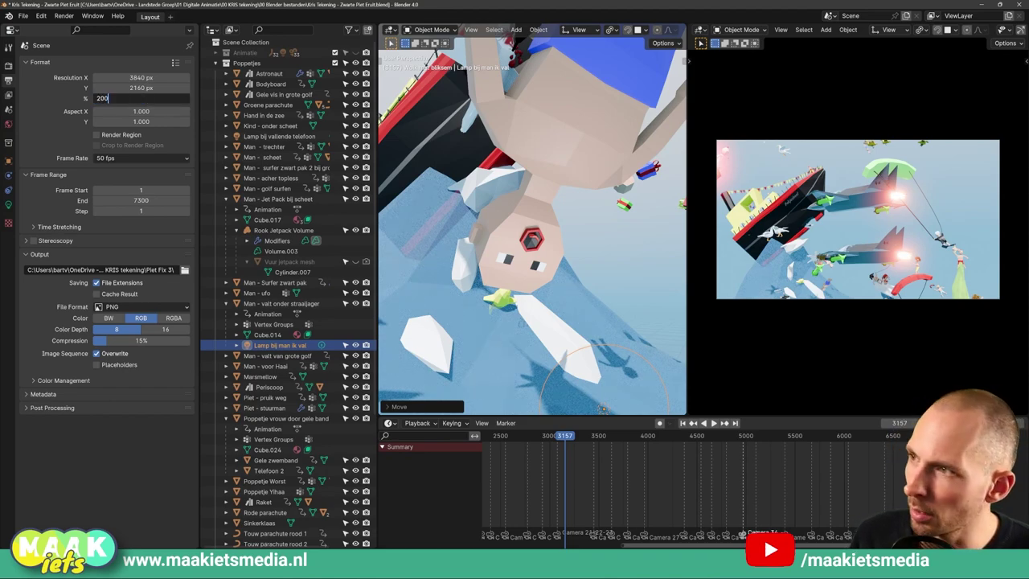
{"action": "key", "text": "Return"}
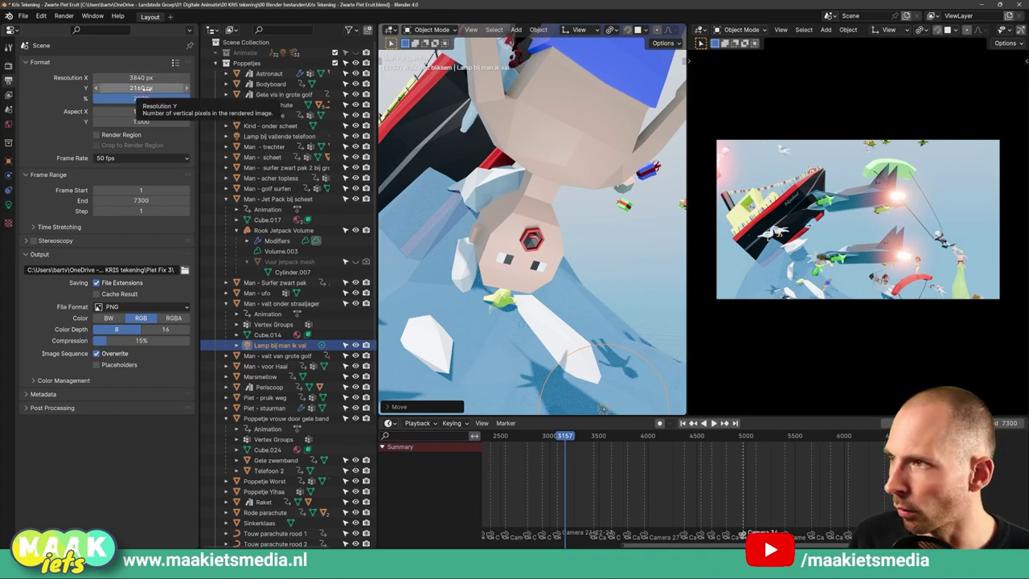
Step: Test a 400 px output height
{"action": "left_click", "coordinate": [141, 87]}
{"action": "type", "text": "400"}
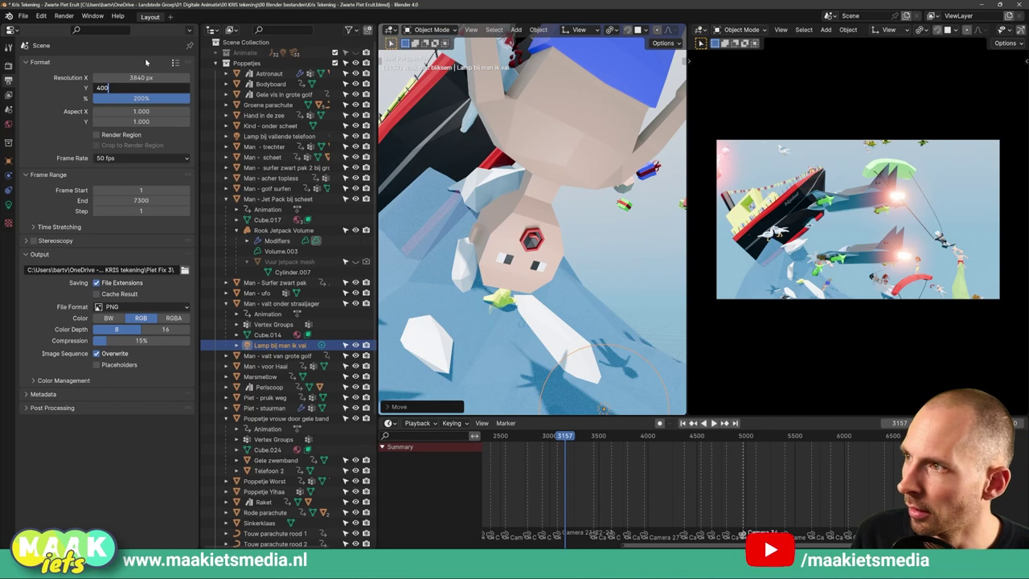
{"action": "key", "text": "Return"}
{"action": "key", "text": "Return"}
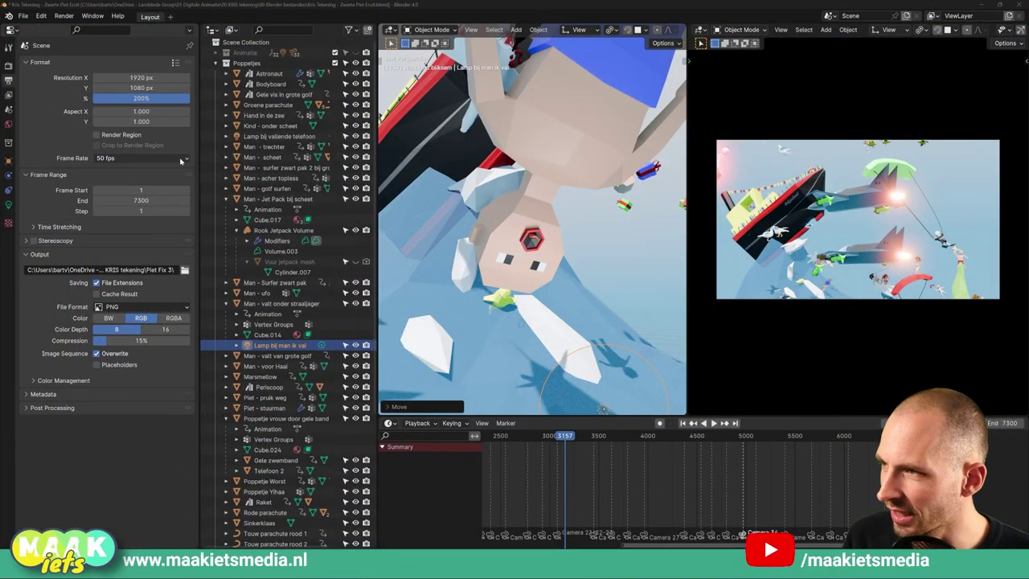
{"action": "left_click", "coordinate": [182, 159]}
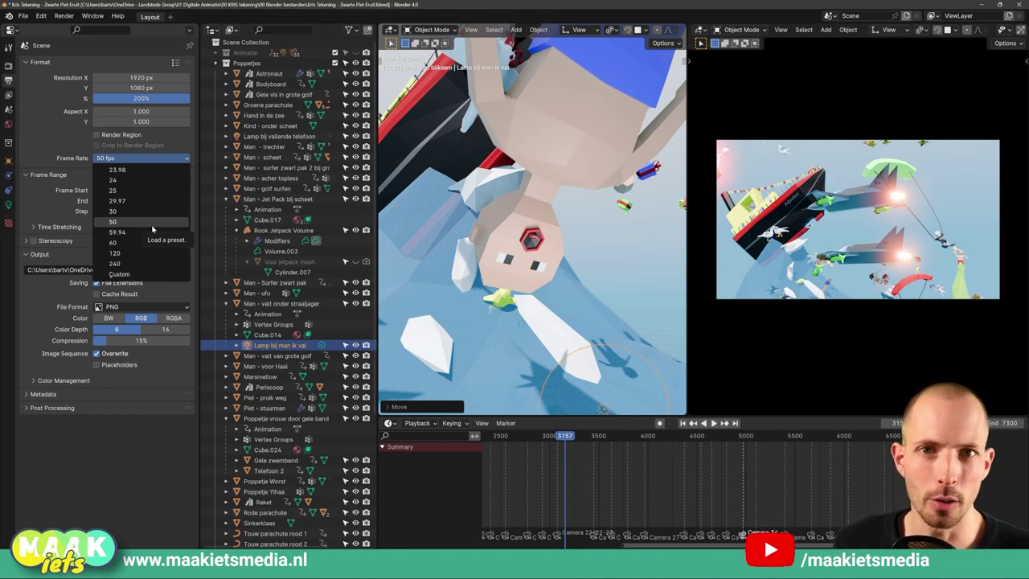
Step: Keep 50 fps, orbit around the shark and drag the playhead back to frame 0
{"action": "left_click", "coordinate": [151, 223]}
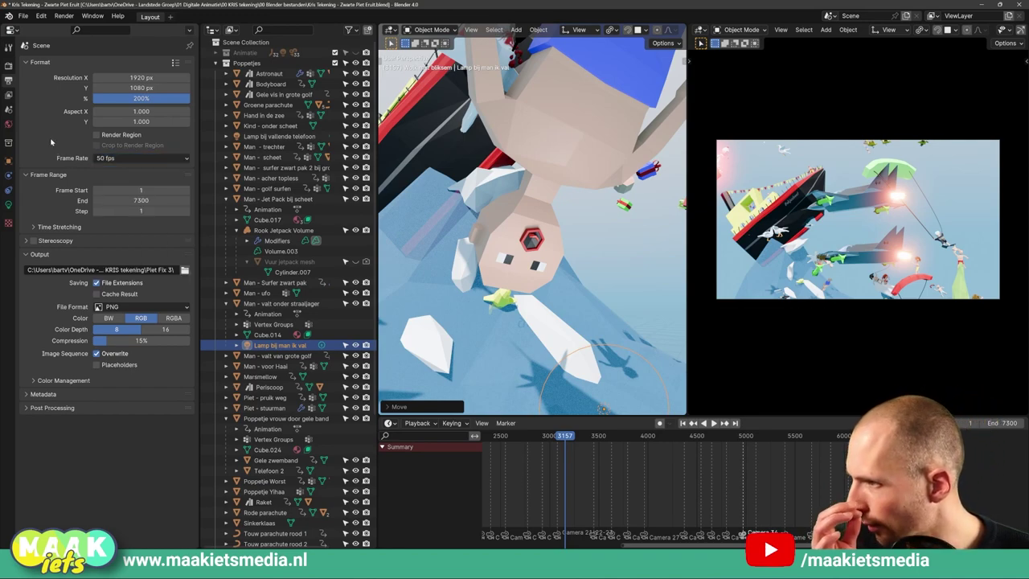
{"action": "scroll", "coordinate": [569, 268], "scroll_direction": "down", "scroll_amount": 3}
{"action": "mouse_move", "coordinate": [569, 268]}
{"action": "middle_mouse_down"}
{"action": "mouse_move", "coordinate": [554, 281]}
{"action": "mouse_move", "coordinate": [509, 221]}
{"action": "mouse_move", "coordinate": [569, 207]}
{"action": "middle_mouse_up"}
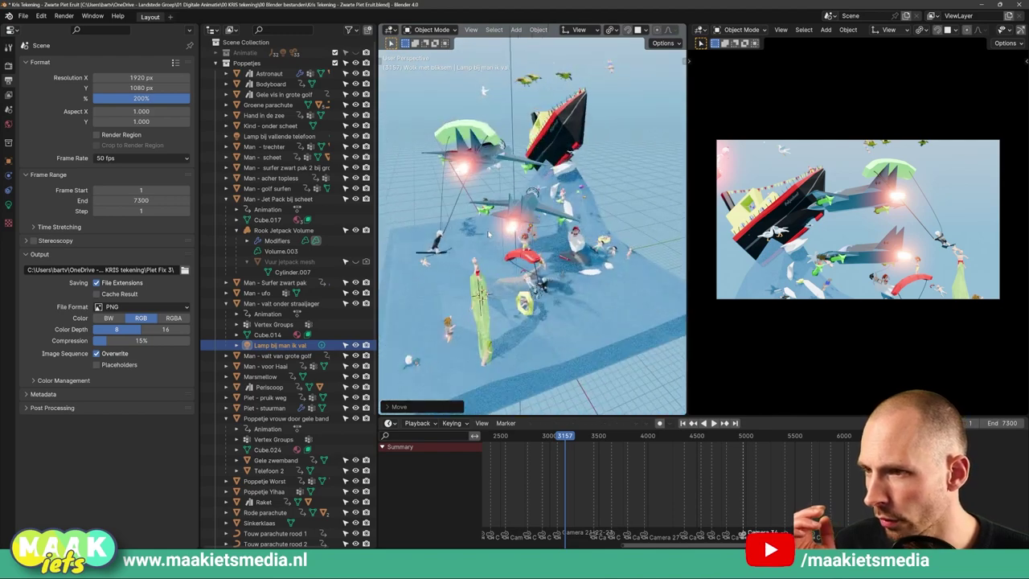
{"action": "mouse_move", "coordinate": [520, 212]}
{"action": "middle_mouse_down"}
{"action": "mouse_move", "coordinate": [503, 218]}
{"action": "mouse_move", "coordinate": [516, 194]}
{"action": "mouse_move", "coordinate": [541, 193]}
{"action": "middle_mouse_up"}
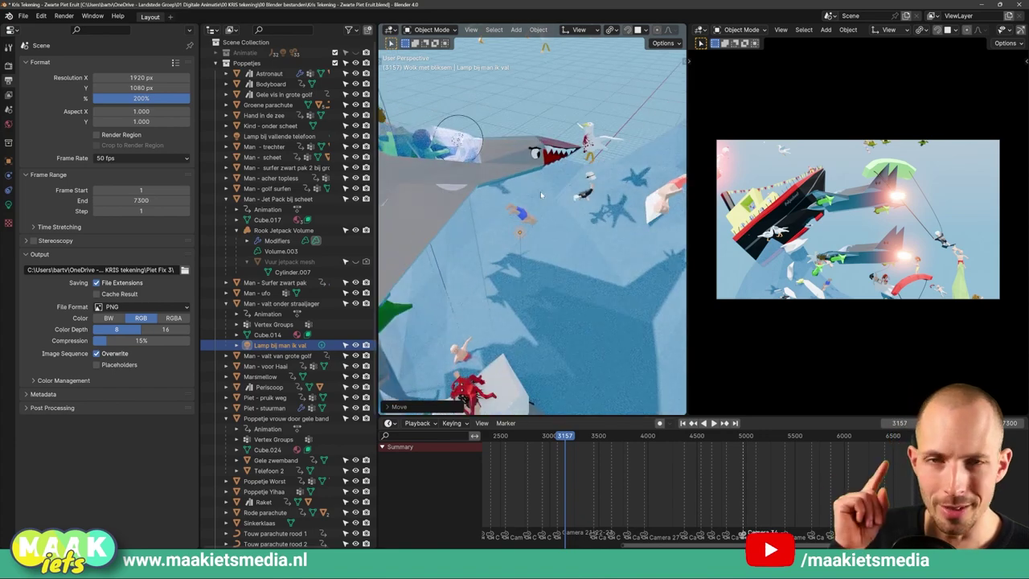
{"action": "middle_click_drag", "start_coordinate": [545, 193], "coordinate": [530, 197]}
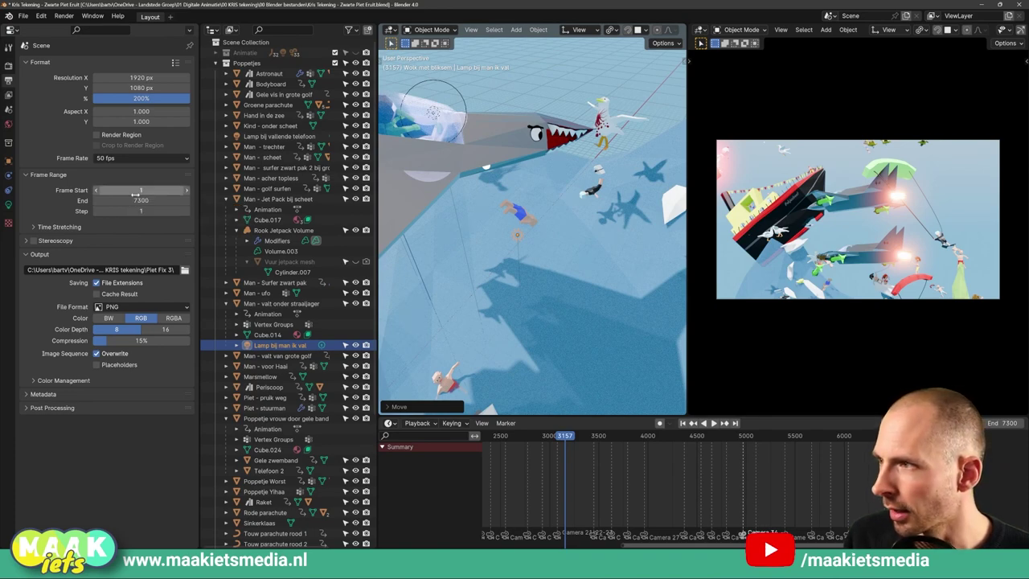
{"action": "scroll", "coordinate": [588, 478], "scroll_direction": "down", "scroll_amount": 5}
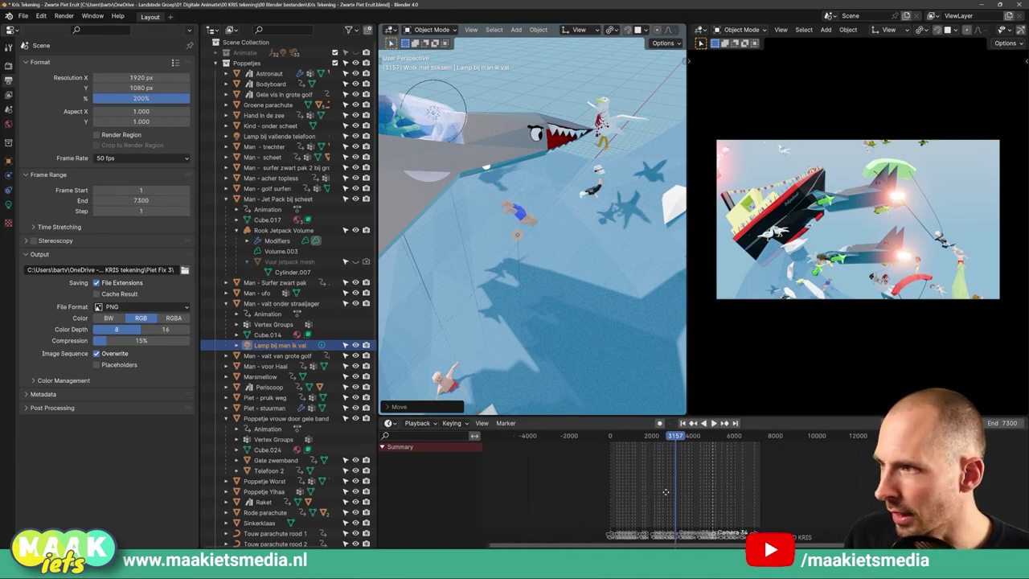
{"action": "scroll", "coordinate": [667, 468], "scroll_direction": "down", "scroll_amount": 2}
{"action": "left_click_drag", "start_coordinate": [681, 435], "coordinate": [611, 435]}
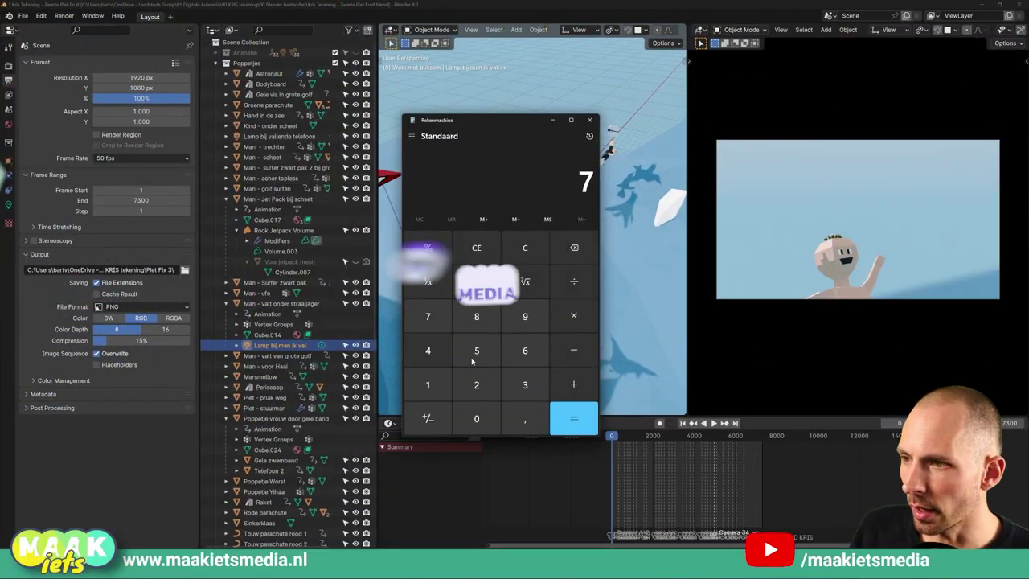
Step: Calculate 7300 ÷ 50 = 146 seconds of animation
{"action": "left_click", "coordinate": [524, 384]}
{"action": "left_click", "coordinate": [476, 418]}
{"action": "left_click", "coordinate": [477, 418]}
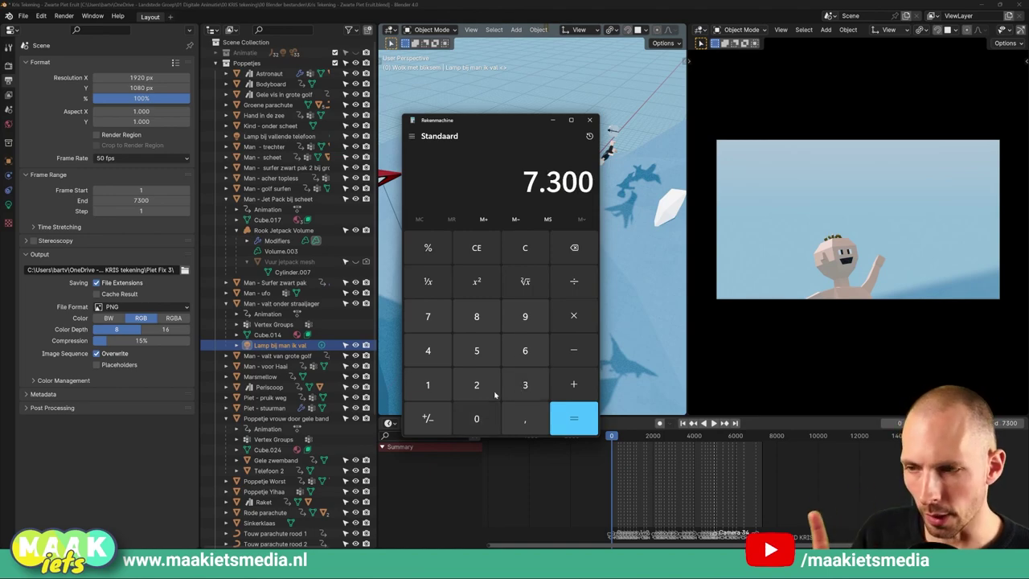
{"action": "left_click", "coordinate": [574, 281]}
{"action": "left_click", "coordinate": [476, 350]}
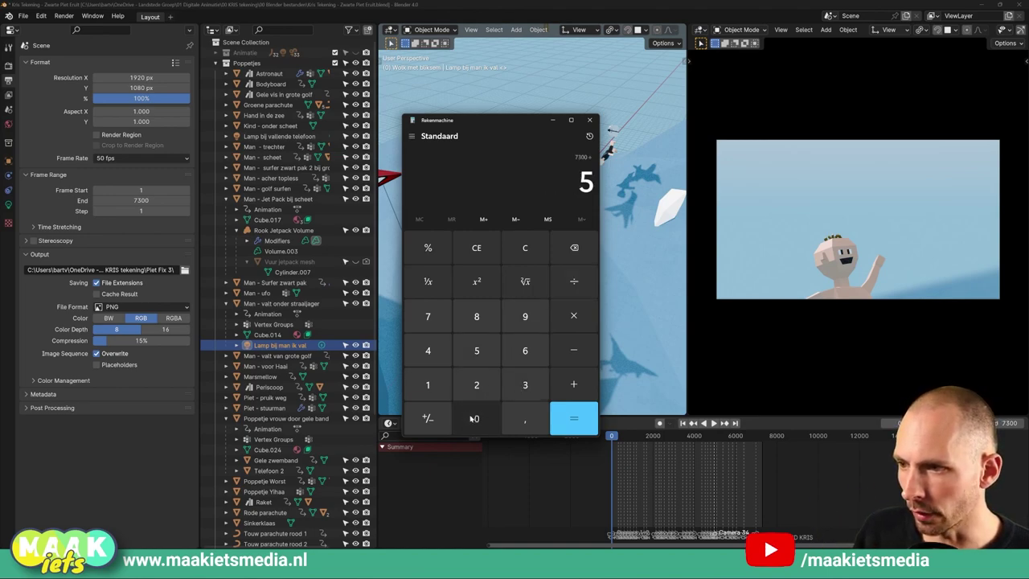
{"action": "left_click", "coordinate": [474, 418]}
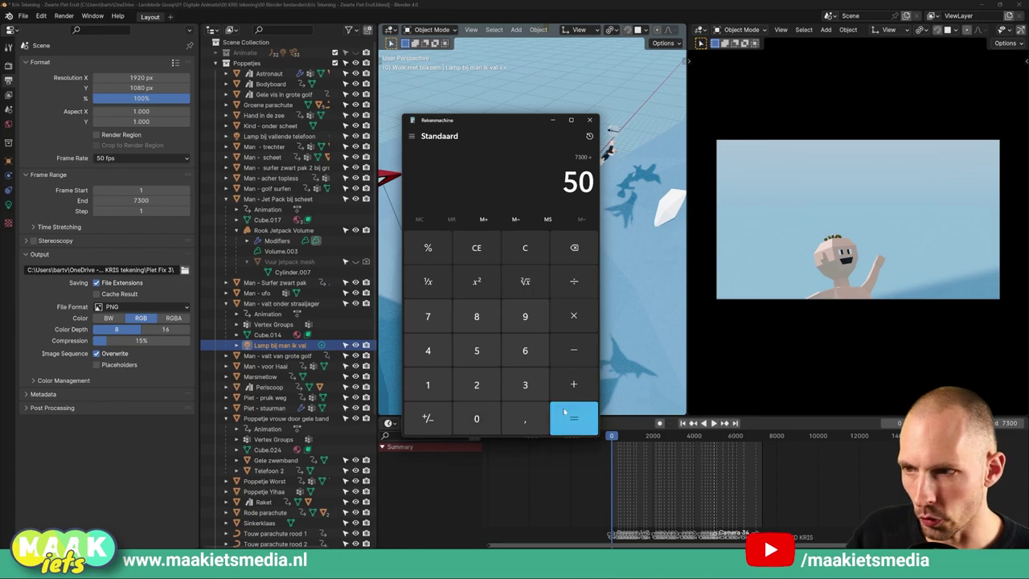
{"action": "left_click", "coordinate": [580, 416]}
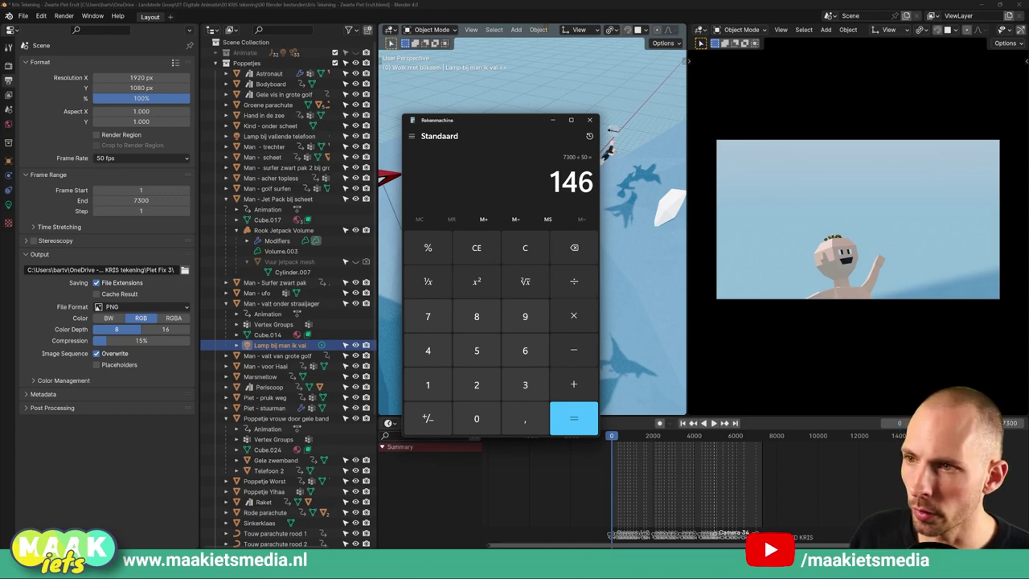
Step: Divide 146 by 60 for about 2.43 minutes, clear the calculator and return to Blender
{"action": "left_click", "coordinate": [574, 281]}
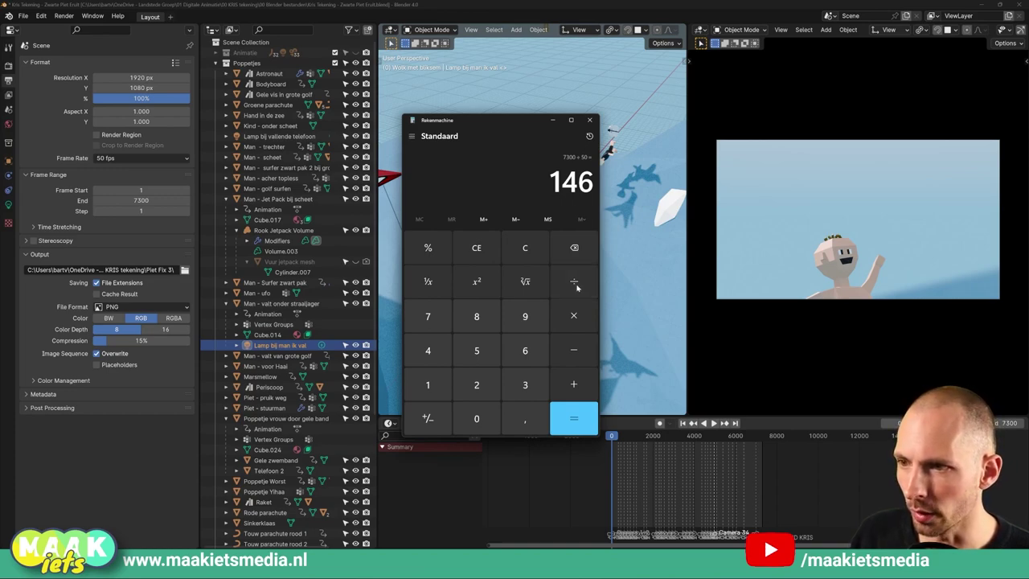
{"action": "left_click", "coordinate": [519, 358]}
{"action": "left_click", "coordinate": [477, 418]}
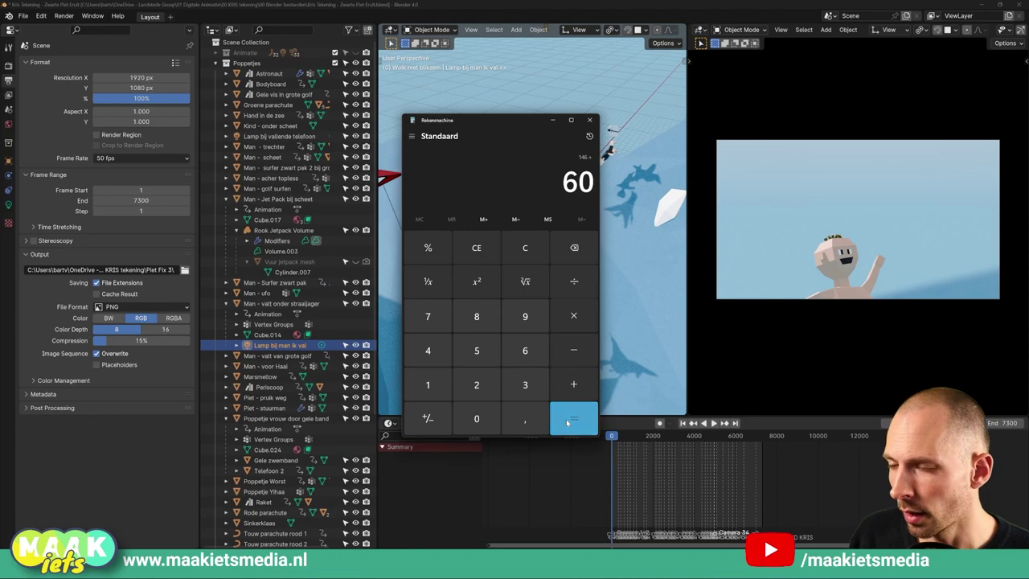
{"action": "left_click", "coordinate": [574, 418]}
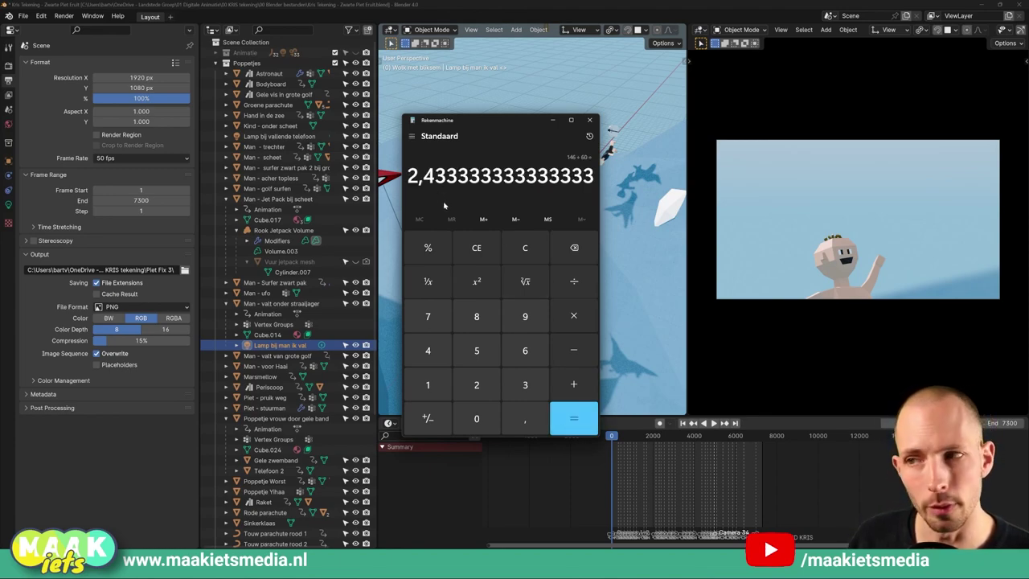
{"action": "left_click", "coordinate": [477, 247]}
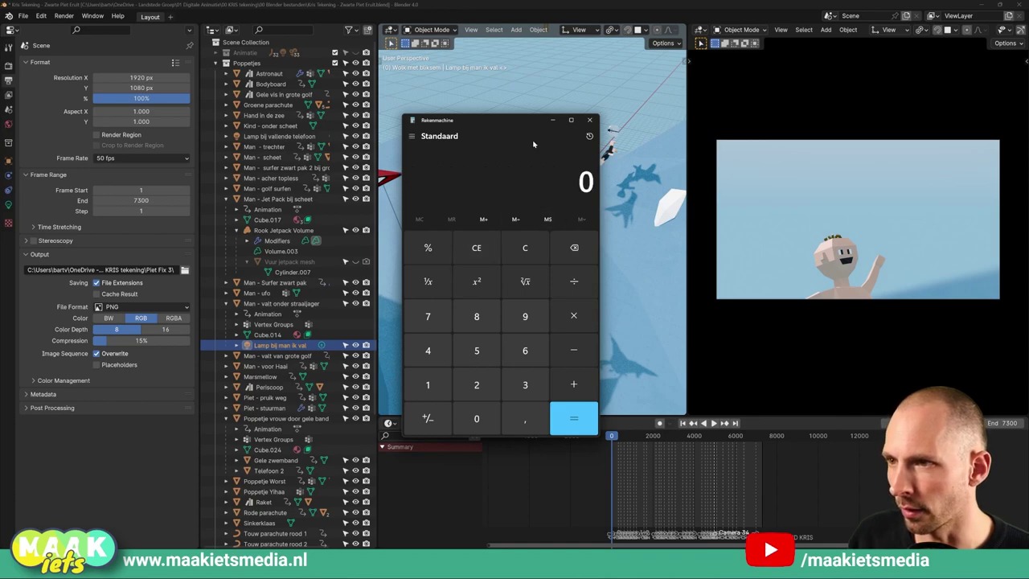
{"action": "left_click", "coordinate": [463, 6]}
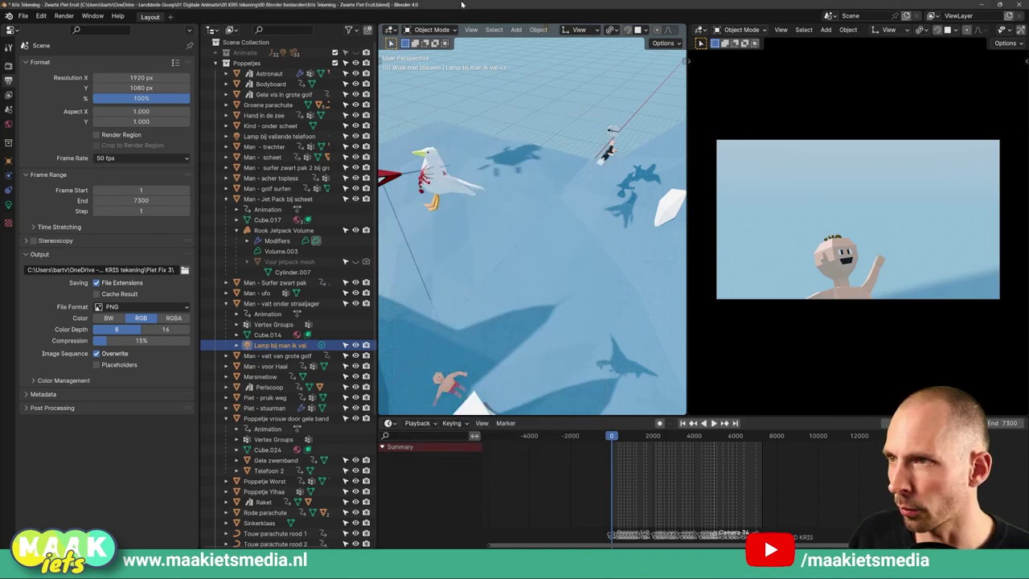
Step: Render frame 0 as a still image and centre the Blender Render window
{"action": "left_click", "coordinate": [62, 16]}
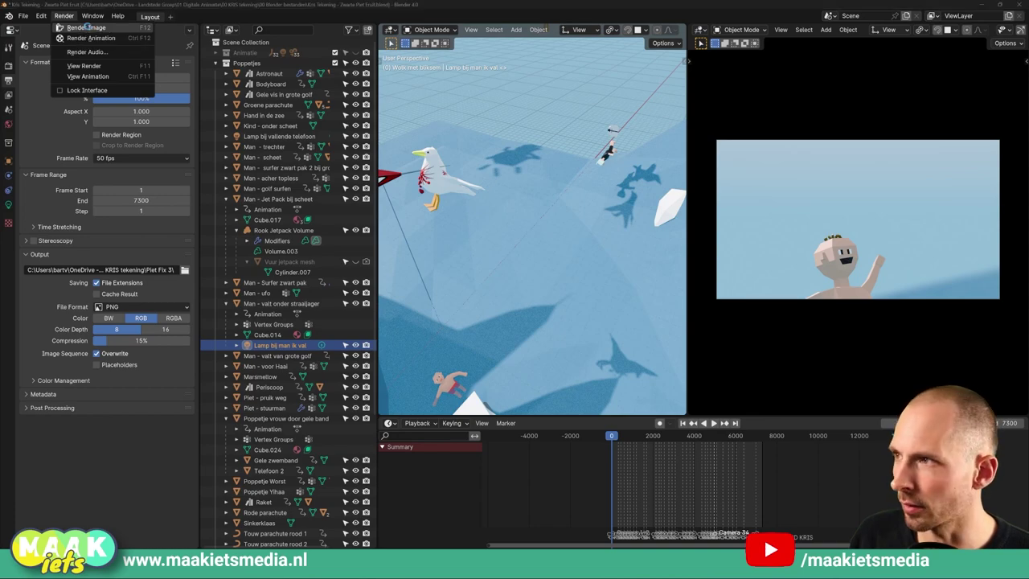
{"action": "left_click", "coordinate": [86, 27]}
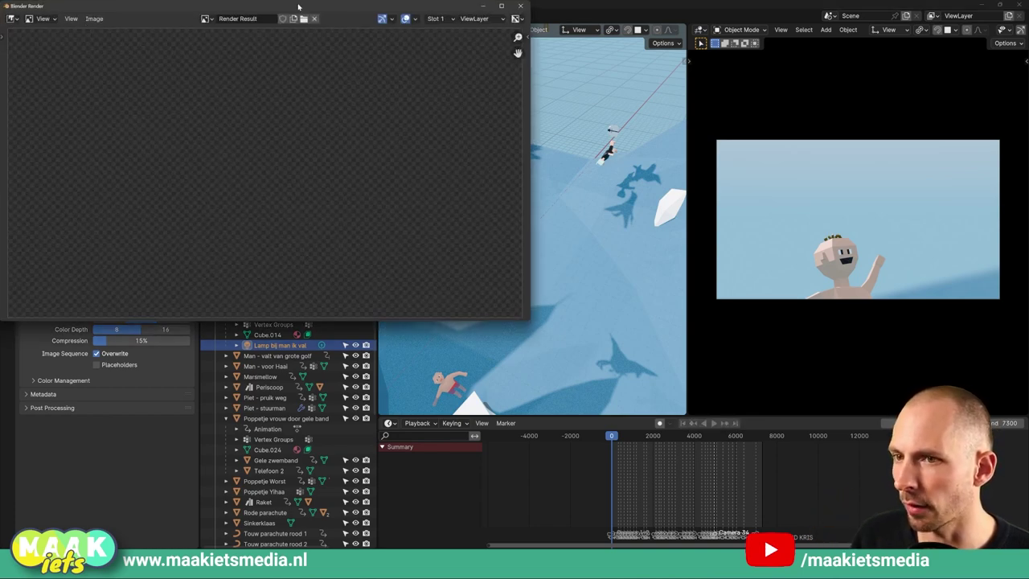
{"action": "mouse_move", "coordinate": [298, 7]}
{"action": "left_mouse_down"}
{"action": "mouse_move", "coordinate": [592, 126]}
{"action": "mouse_move", "coordinate": [617, 107]}
{"action": "left_mouse_up"}
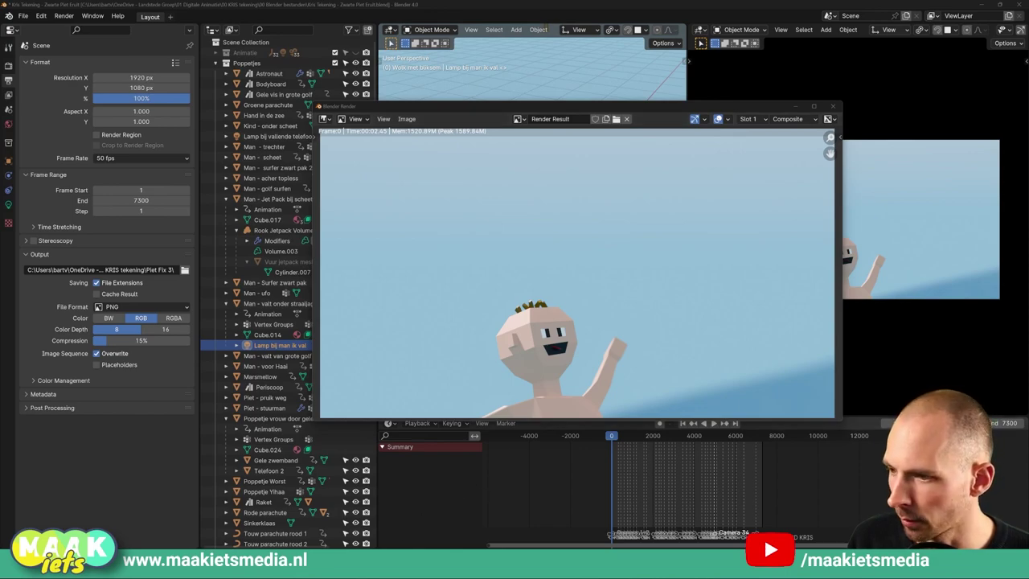
Step: Launch Calculator through the Start search 'rek' and place it over the render window
{"action": "key", "text": "super"}
{"action": "type", "text": "rek"}
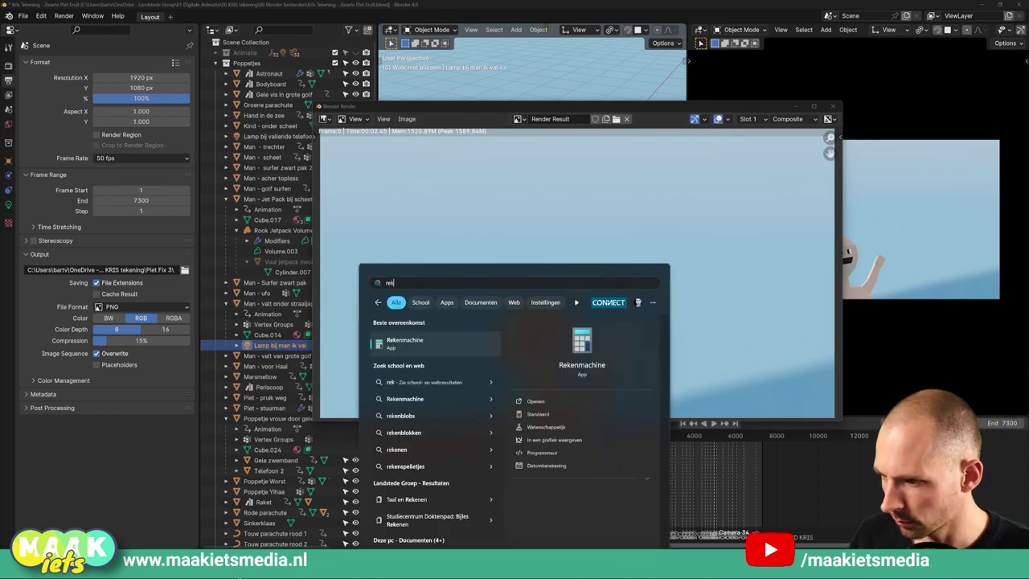
{"action": "key", "text": "Return"}
{"action": "left_click_drag", "start_coordinate": [851, 104], "coordinate": [606, 158]}
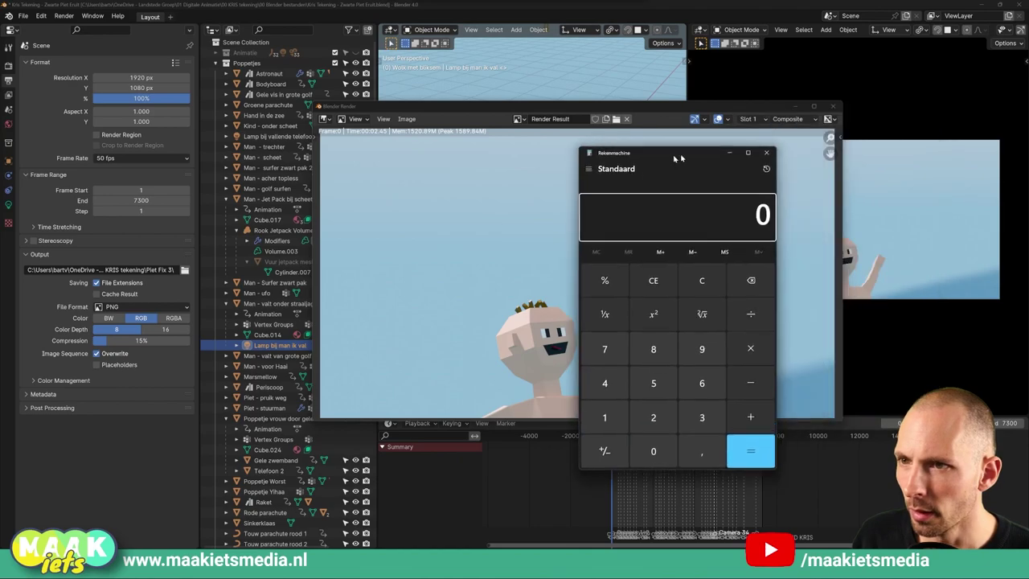
Step: Compute 7300 × 2,5 = 18250 seconds of total render time
{"action": "left_click", "coordinate": [531, 348]}
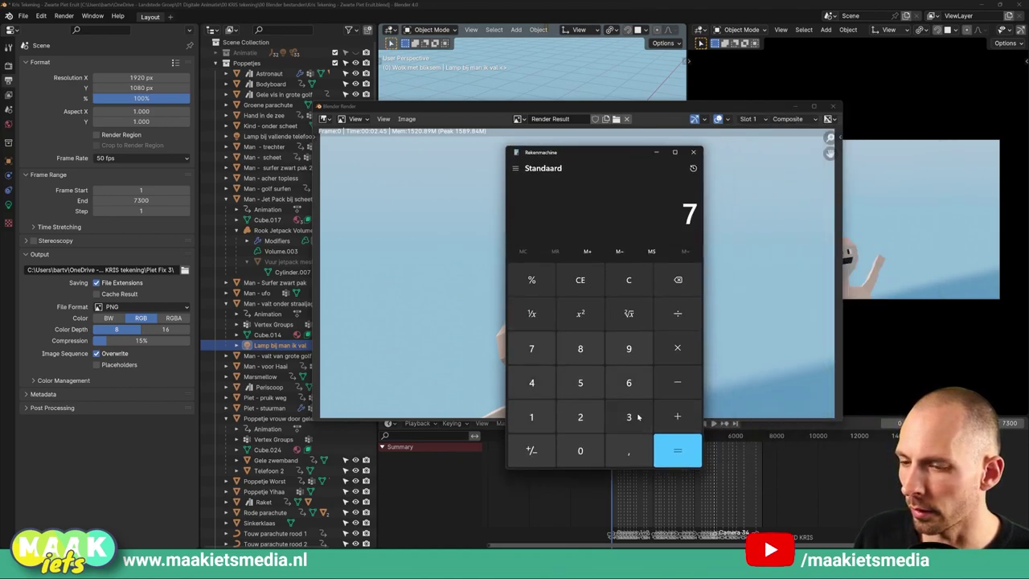
{"action": "left_click", "coordinate": [635, 417]}
{"action": "double_click", "coordinate": [581, 450]}
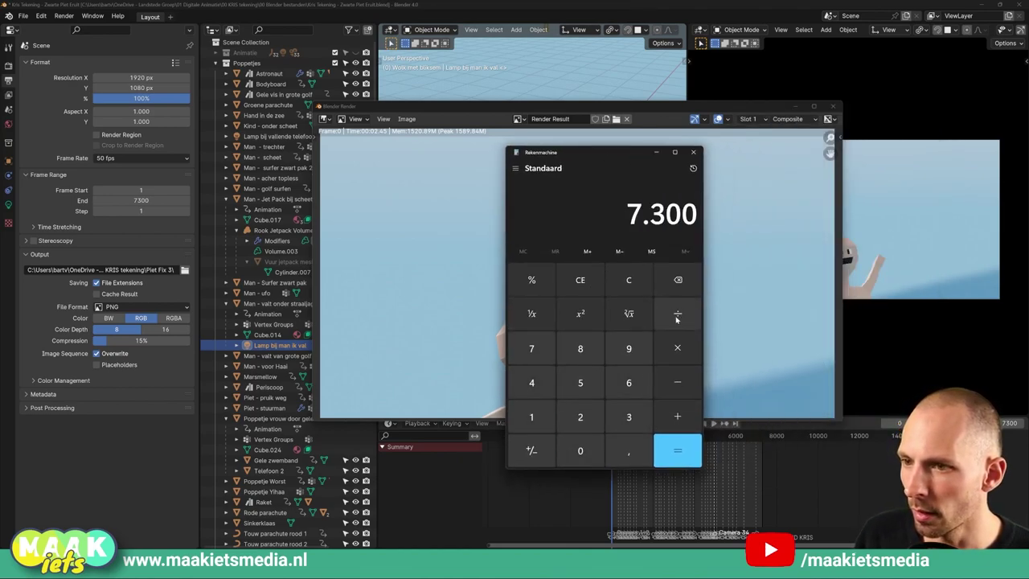
{"action": "left_click", "coordinate": [677, 348]}
{"action": "left_click", "coordinate": [580, 417]}
{"action": "left_click", "coordinate": [629, 450]}
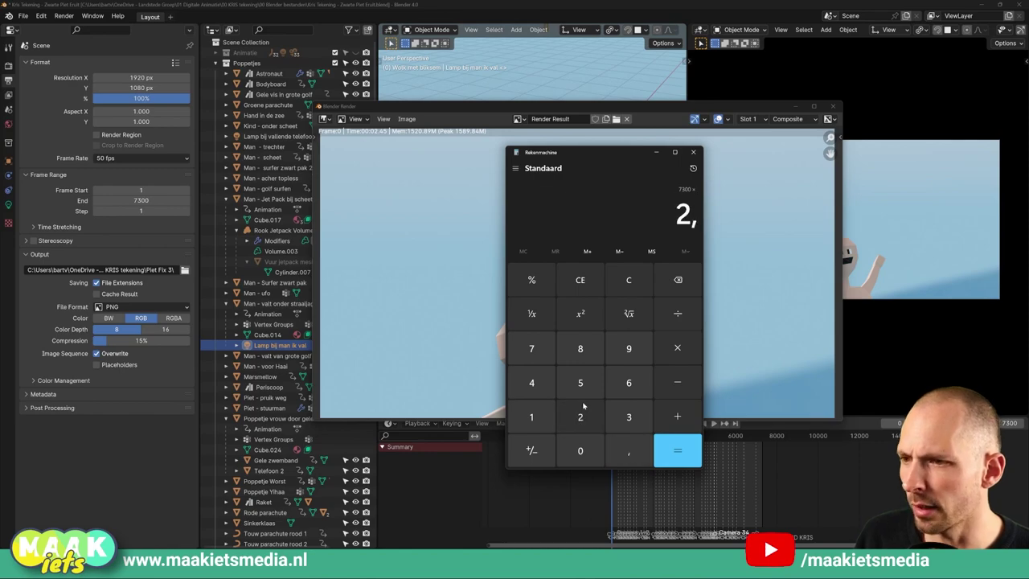
{"action": "left_click", "coordinate": [580, 386]}
{"action": "left_click", "coordinate": [677, 450]}
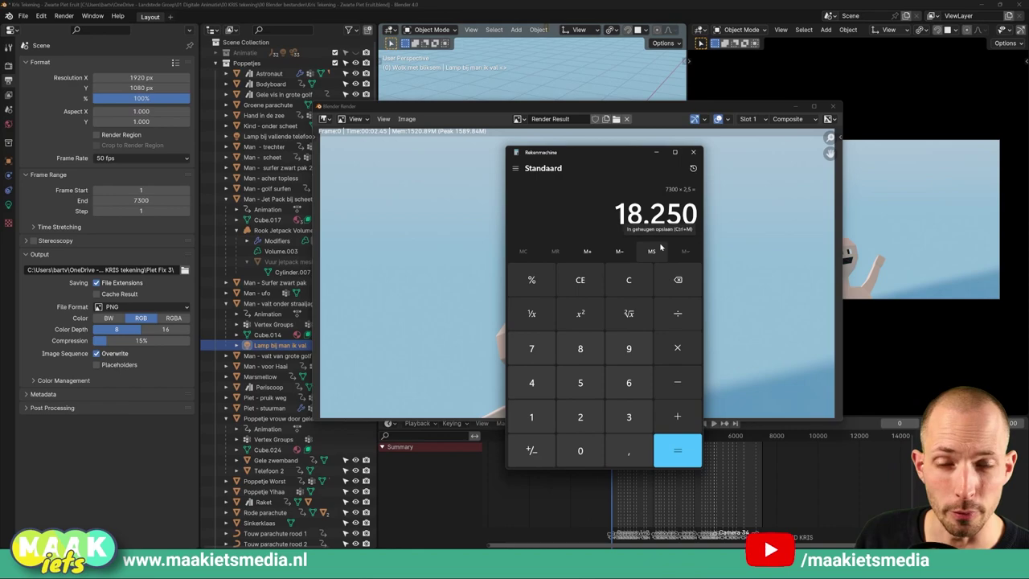
Step: Divide by 60 twice to get about 5.07 hours, then move the calculator aside
{"action": "left_click", "coordinate": [678, 313]}
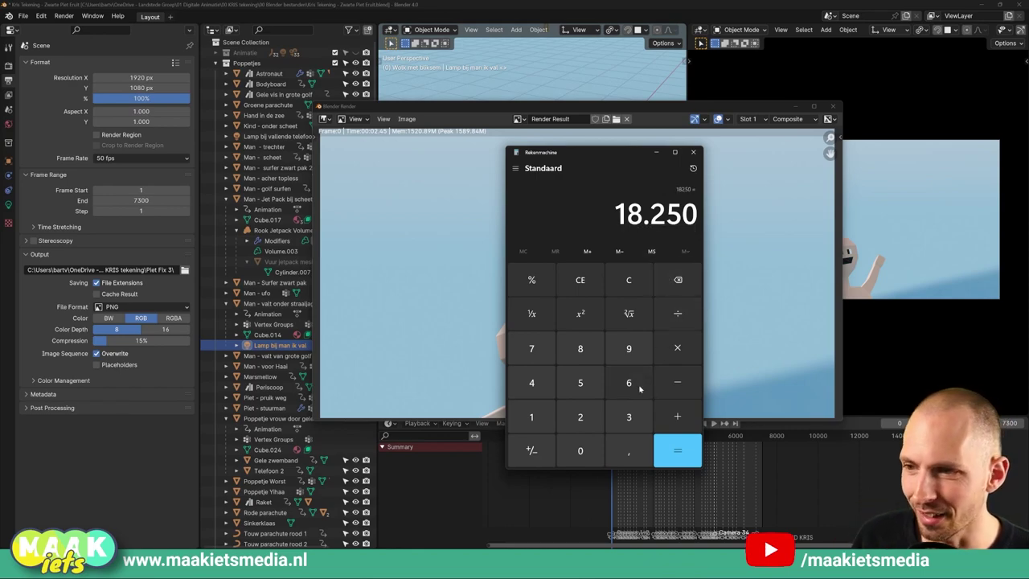
{"action": "left_click", "coordinate": [629, 382]}
{"action": "left_click", "coordinate": [580, 450]}
{"action": "left_click", "coordinate": [678, 451]}
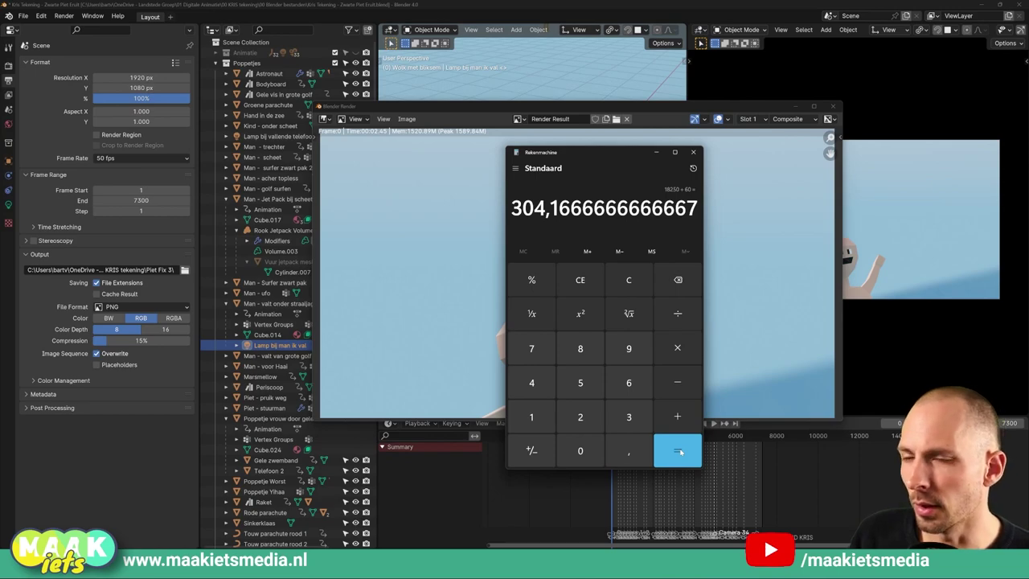
{"action": "left_click", "coordinate": [677, 314]}
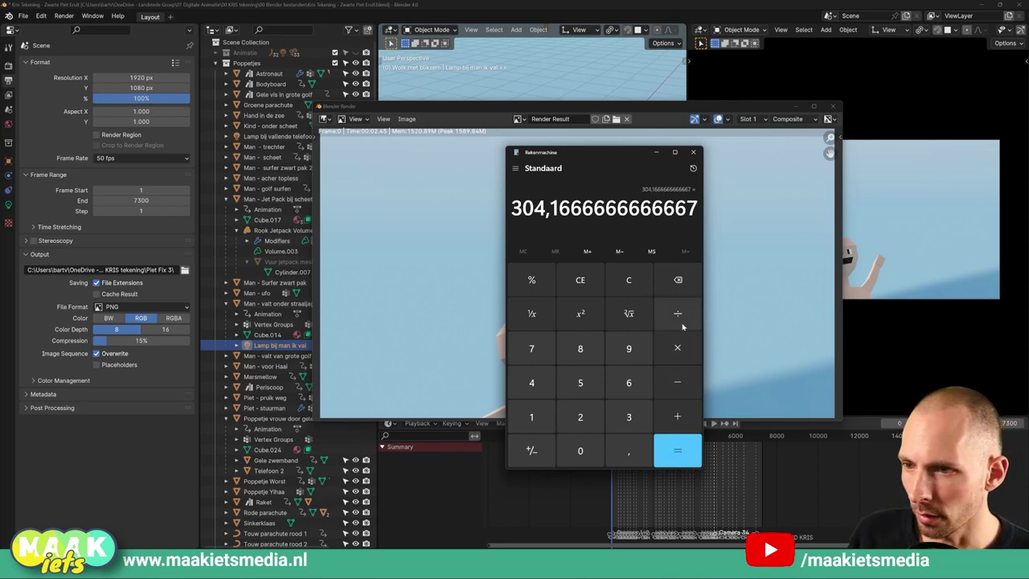
{"action": "left_click", "coordinate": [629, 383]}
{"action": "left_click", "coordinate": [581, 450]}
{"action": "left_click", "coordinate": [677, 451]}
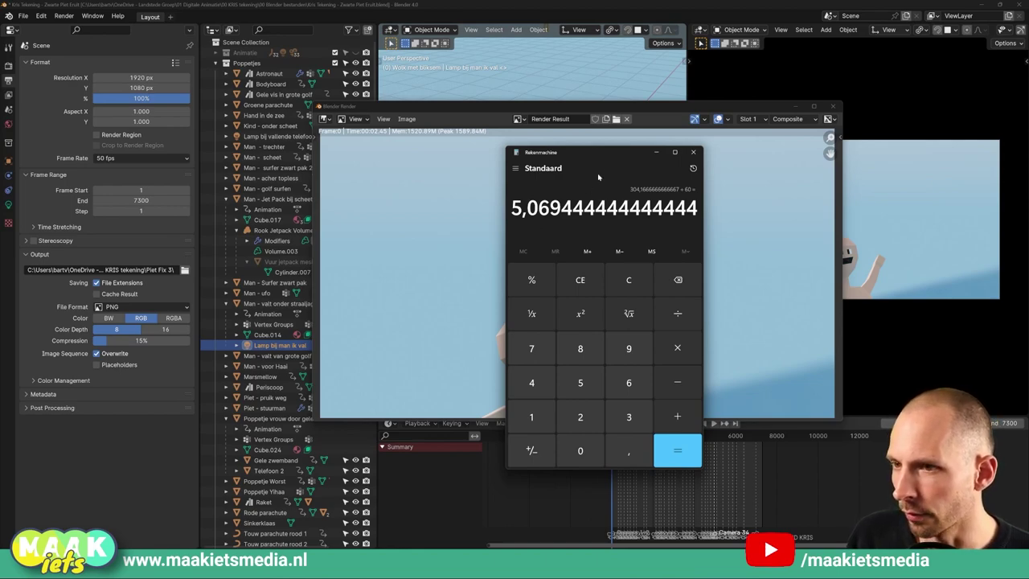
{"action": "mouse_move", "coordinate": [618, 154]}
{"action": "left_mouse_down"}
{"action": "mouse_move", "coordinate": [627, 169]}
{"action": "mouse_move", "coordinate": [603, 190]}
{"action": "left_mouse_up"}
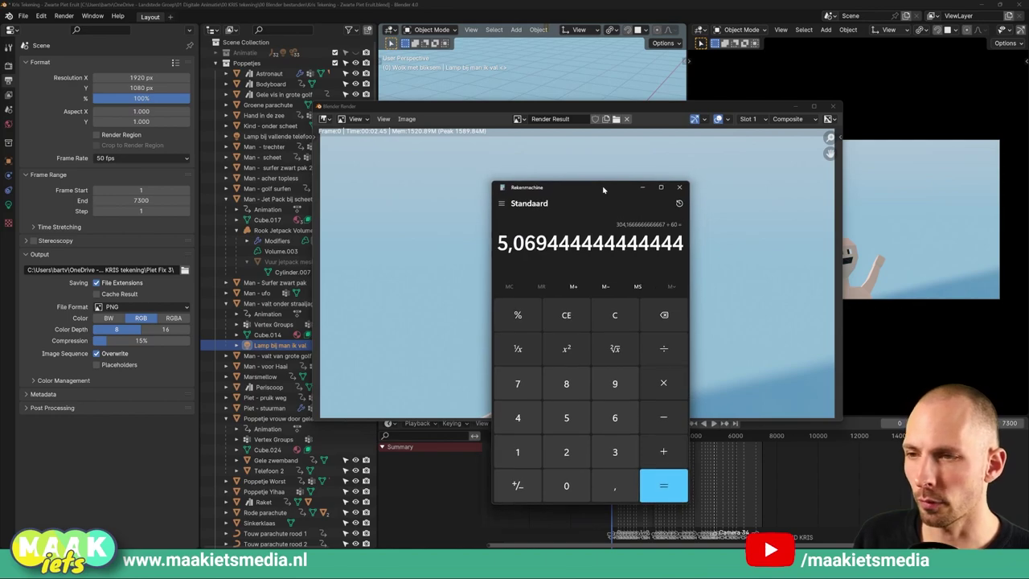
{"action": "left_click_drag", "start_coordinate": [603, 189], "coordinate": [600, 187]}
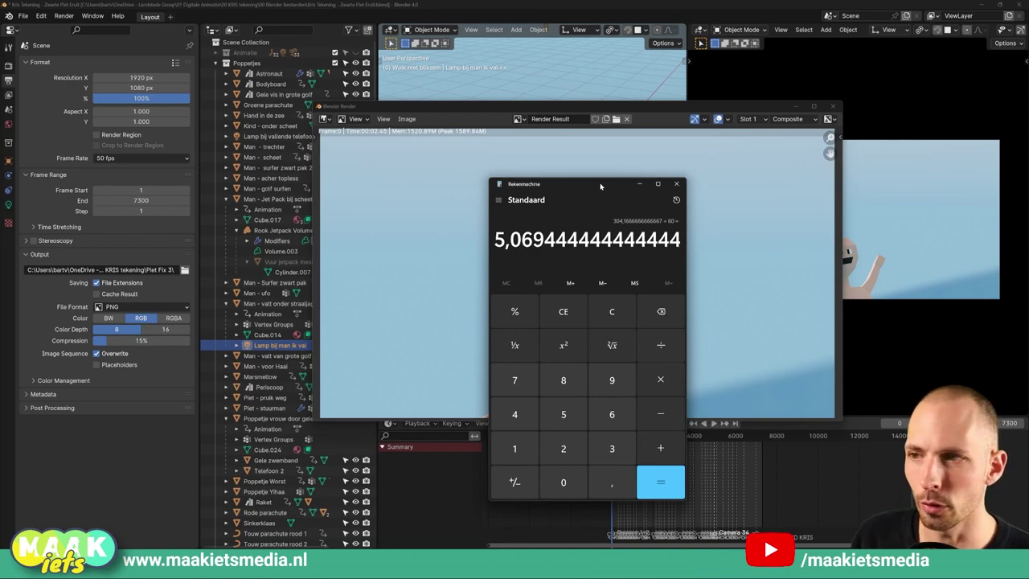
{"action": "left_click_drag", "start_coordinate": [601, 186], "coordinate": [399, 176]}
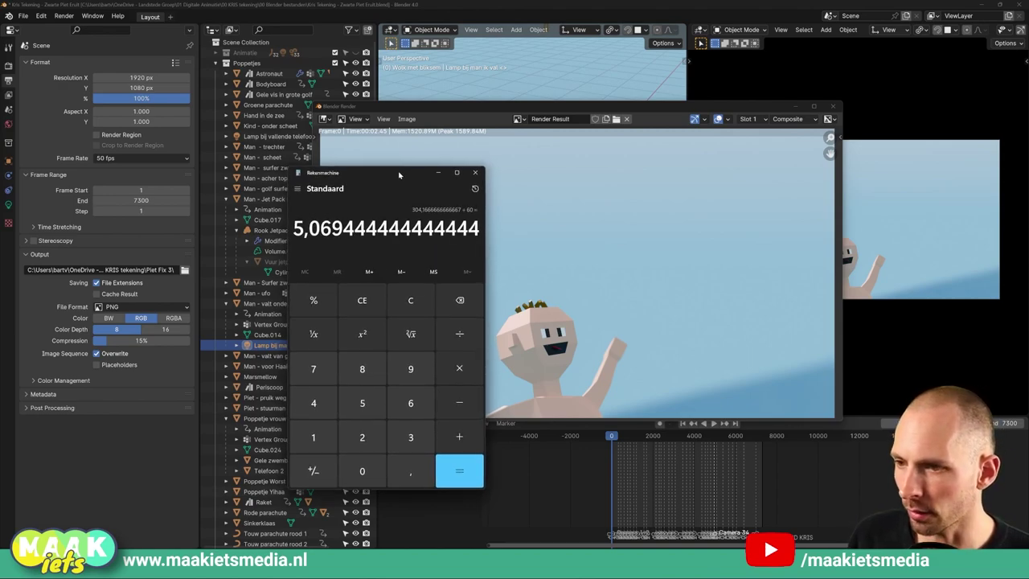
{"action": "left_click_drag", "start_coordinate": [399, 174], "coordinate": [400, 171]}
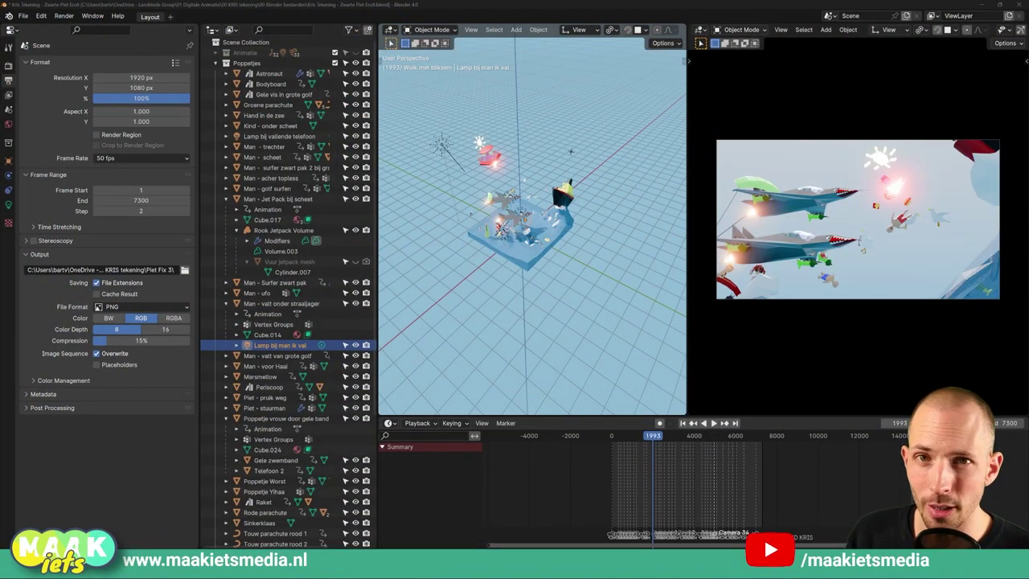
Step: Collapse and re-expand the Output panel, then open the File Format list, currently PNG
{"action": "scroll", "coordinate": [530, 226], "scroll_direction": "down", "scroll_amount": 2}
{"action": "middle_click_drag", "start_coordinate": [531, 241], "coordinate": [587, 229]}
{"action": "scroll", "coordinate": [560, 182], "scroll_direction": "up", "scroll_amount": 3}
{"action": "middle_click_drag", "start_coordinate": [560, 181], "coordinate": [568, 227]}
{"action": "scroll", "coordinate": [565, 218], "scroll_direction": "down", "scroll_amount": 1}
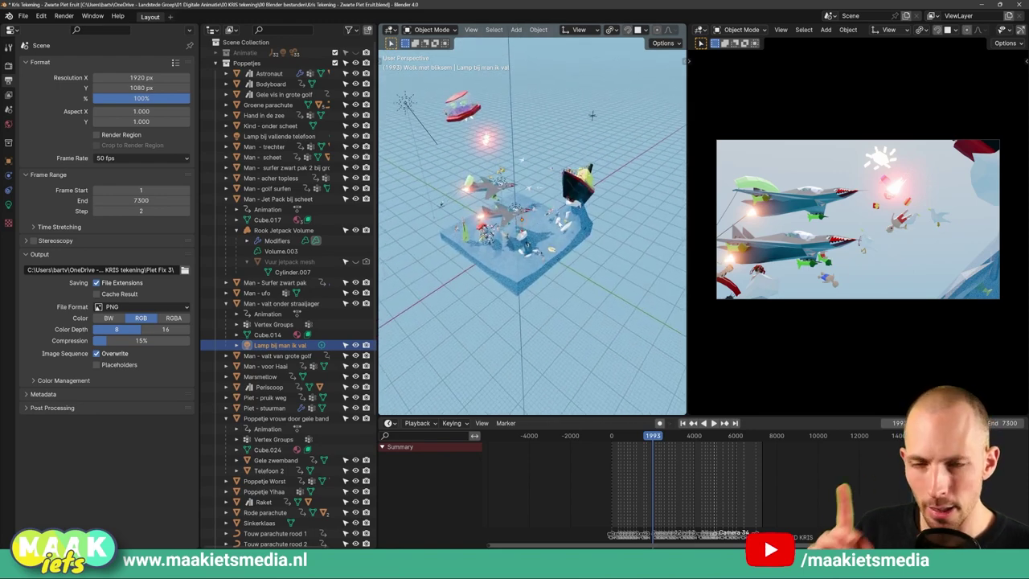
{"action": "left_click", "coordinate": [25, 254]}
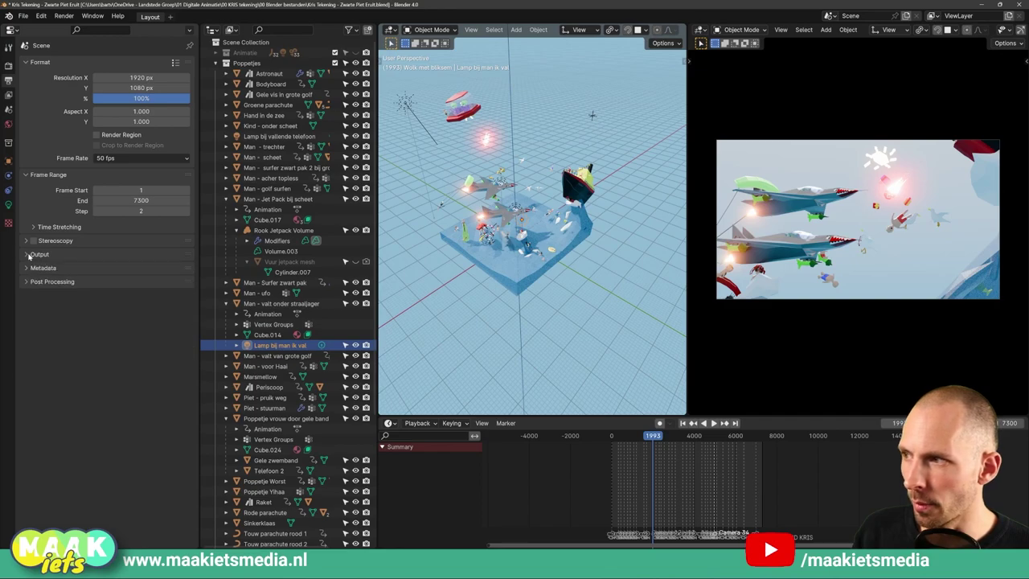
{"action": "left_click", "coordinate": [26, 254]}
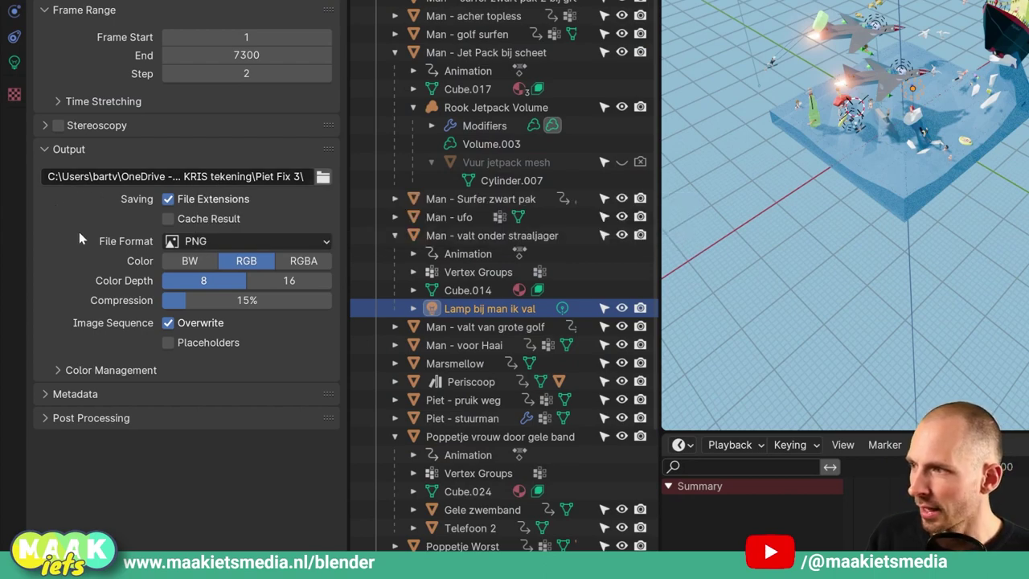
{"action": "left_click", "coordinate": [245, 242]}
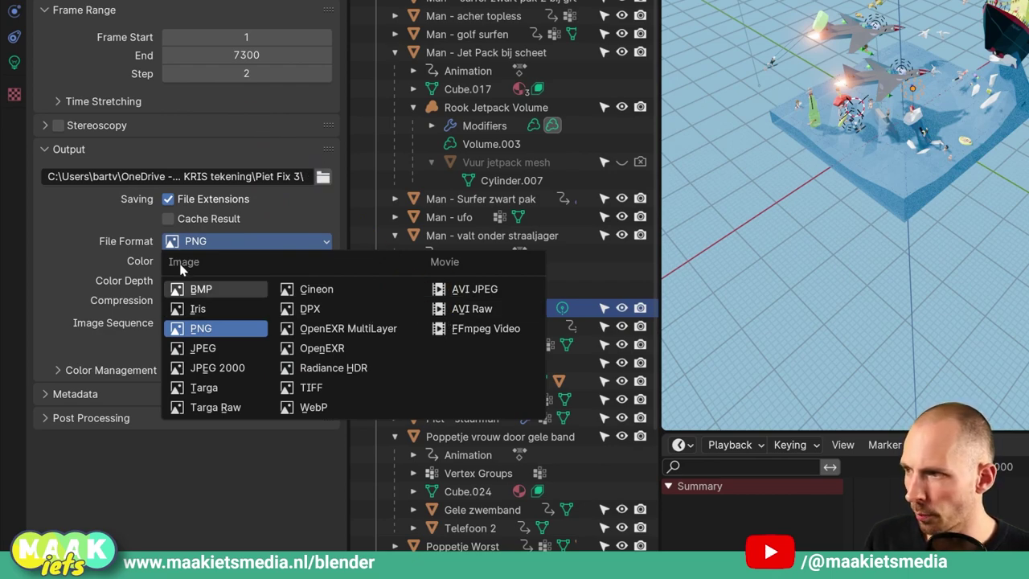
Step: Switch the render output File Format from PNG to FFmpeg Video, then reopen the format list
{"action": "left_click", "coordinate": [199, 241]}
{"action": "left_click", "coordinate": [205, 242]}
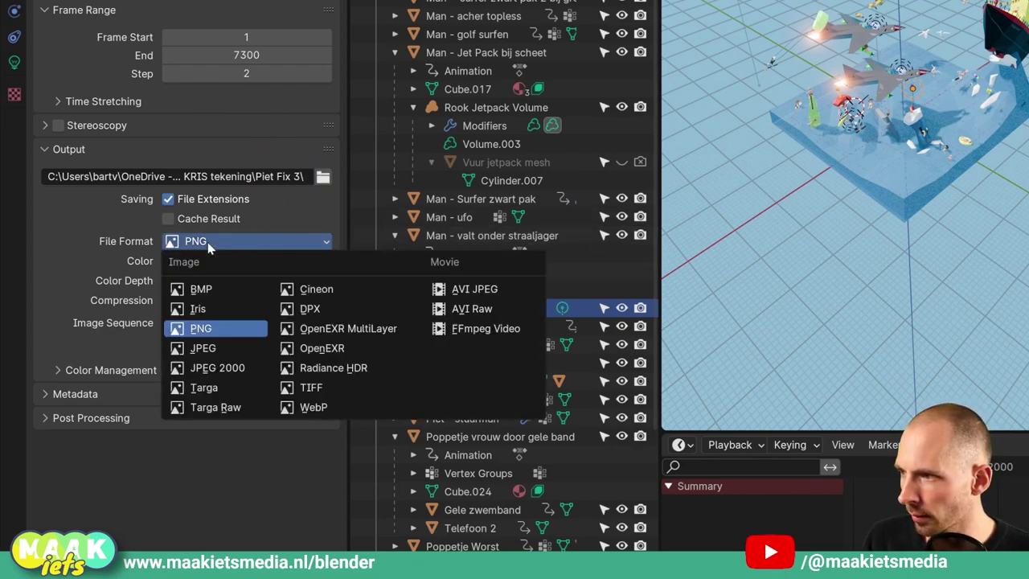
{"action": "left_click", "coordinate": [479, 331]}
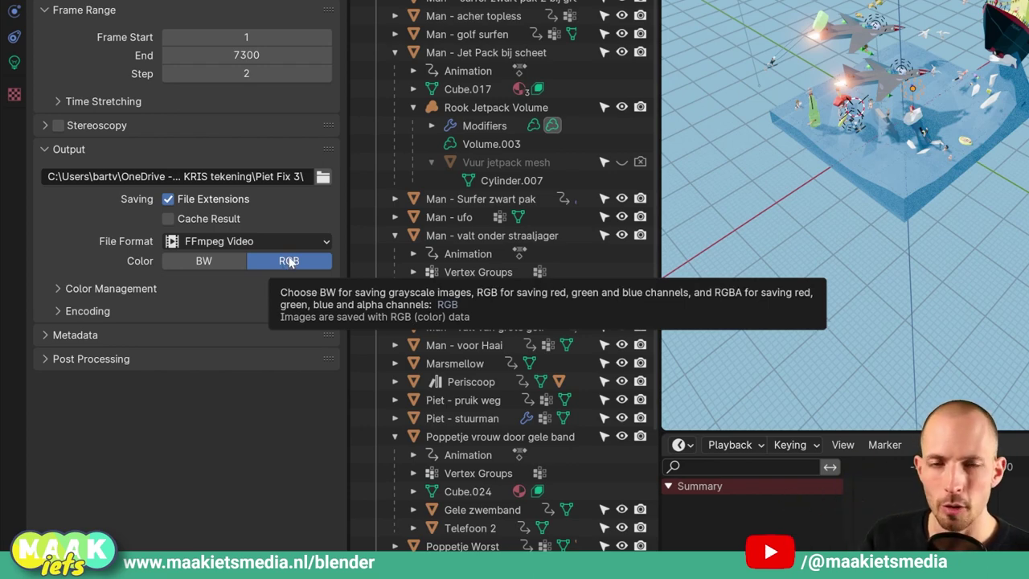
{"action": "left_click", "coordinate": [247, 248]}
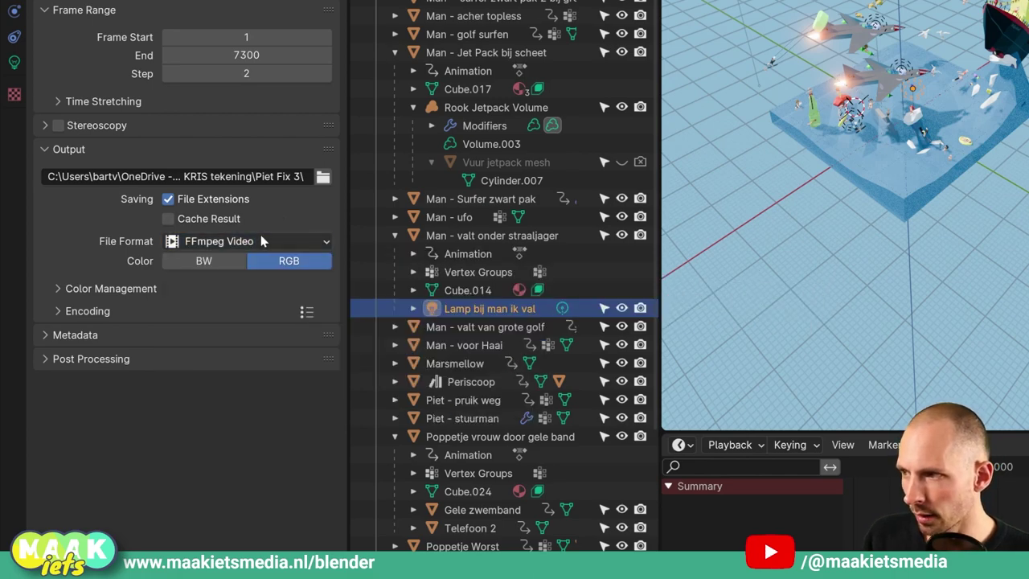
{"action": "left_click", "coordinate": [246, 244]}
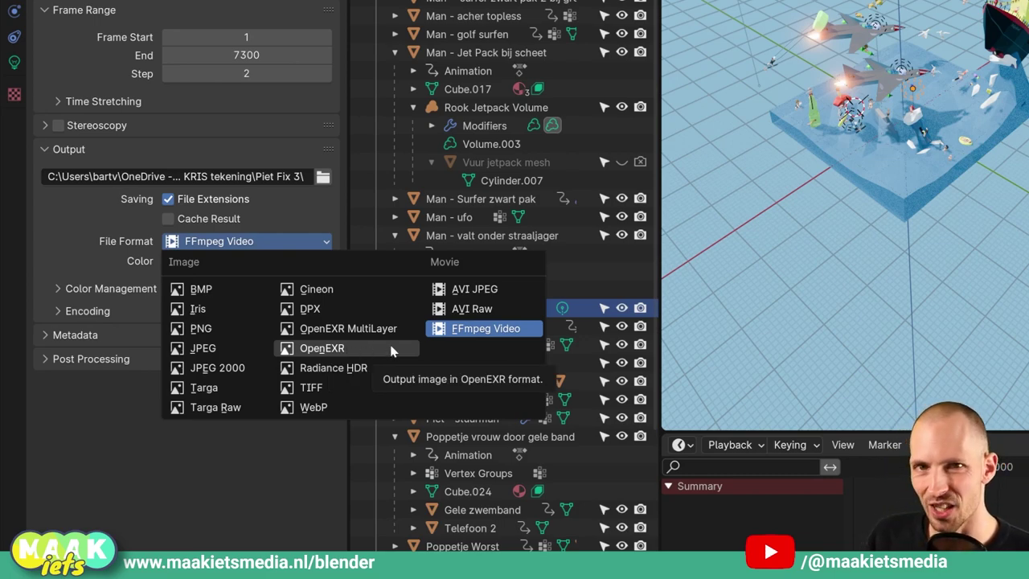
Step: Set the output back to PNG with RGB colour and browse for the output folder
{"action": "left_click", "coordinate": [223, 332]}
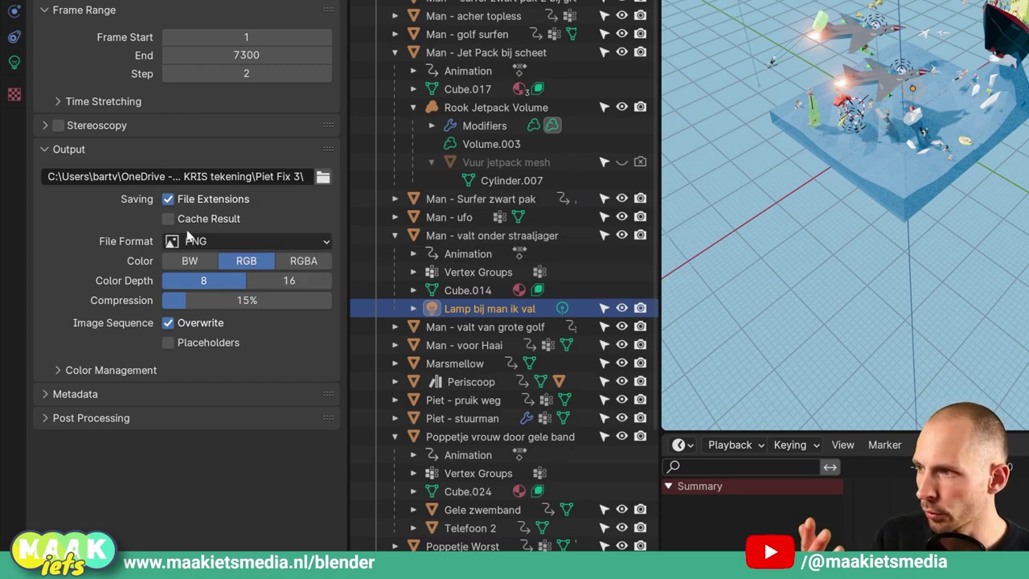
{"action": "left_click", "coordinate": [306, 263]}
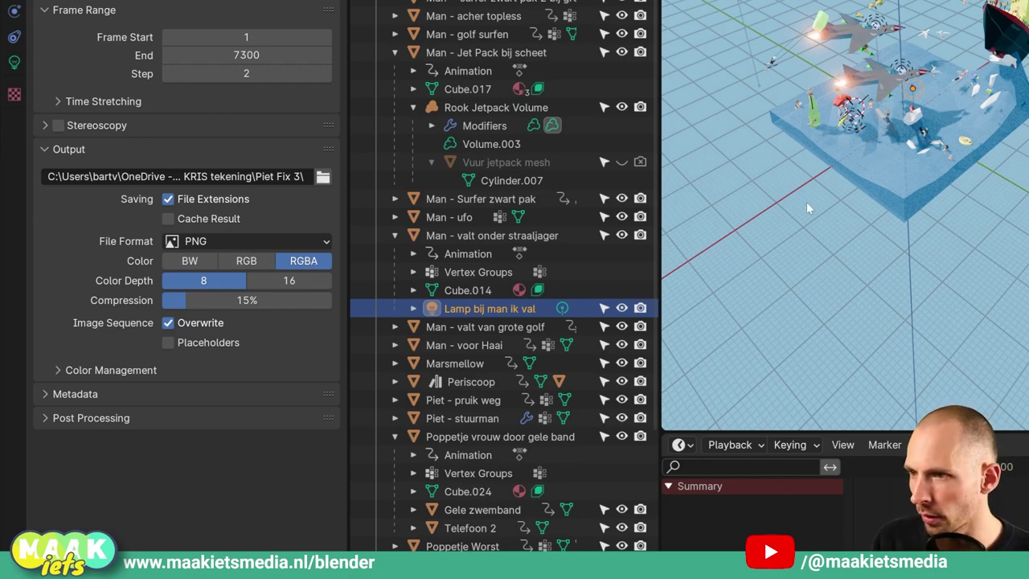
{"action": "left_click", "coordinate": [256, 265]}
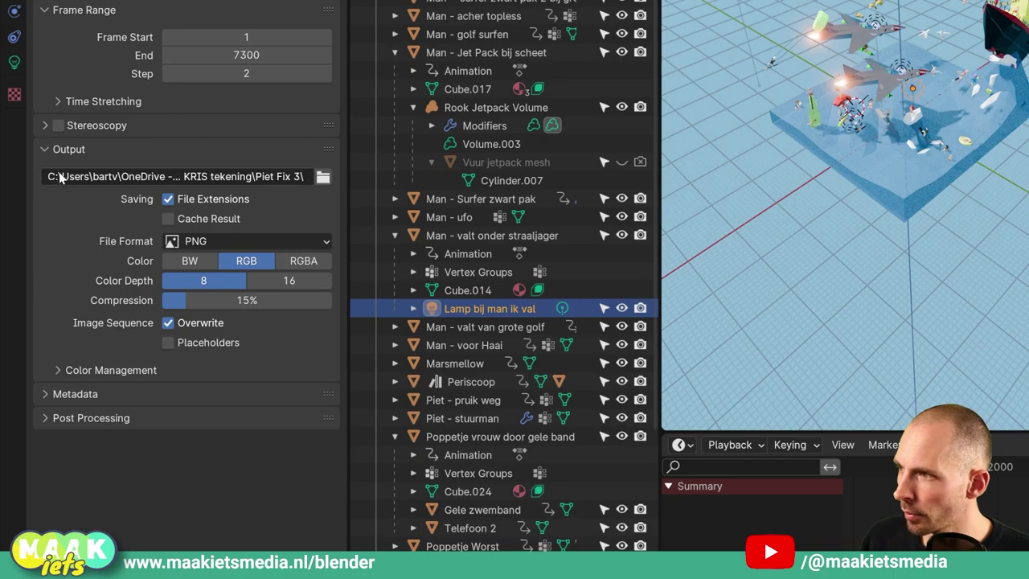
{"action": "left_click", "coordinate": [323, 179]}
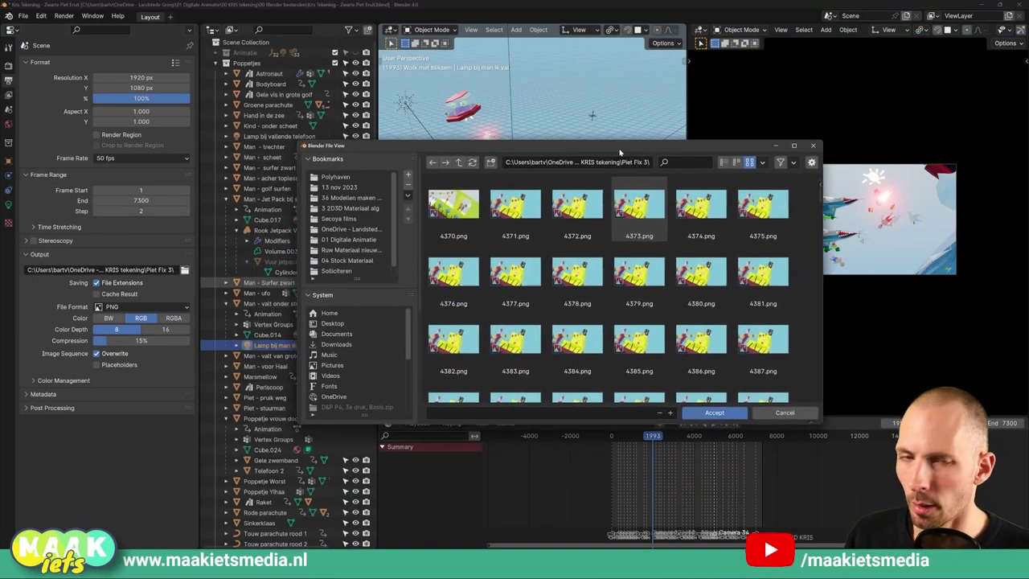
Step: Look through the file browser and go up to the parent folder of Piet Fix 3
{"action": "left_click_drag", "start_coordinate": [619, 152], "coordinate": [622, 155]}
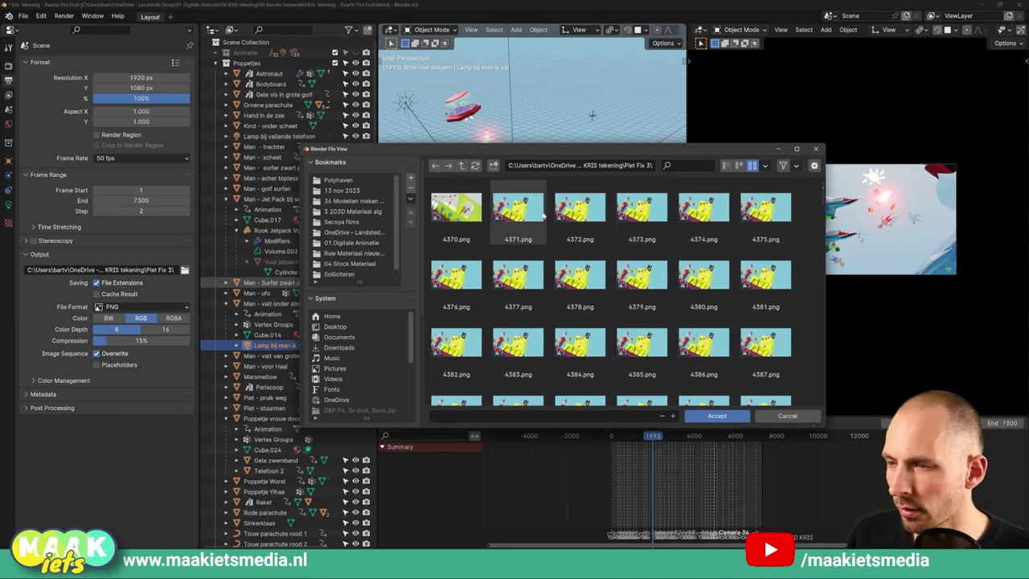
{"action": "scroll", "coordinate": [693, 273], "scroll_direction": "down", "scroll_amount": 5}
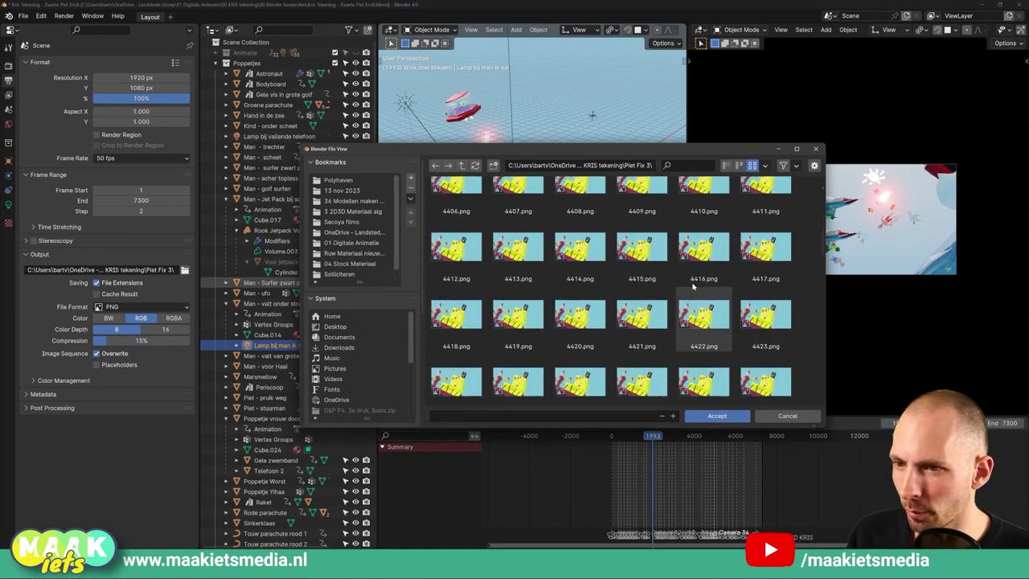
{"action": "scroll", "coordinate": [699, 283], "scroll_direction": "down", "scroll_amount": 2}
{"action": "scroll", "coordinate": [715, 280], "scroll_direction": "down", "scroll_amount": 2}
{"action": "scroll", "coordinate": [735, 276], "scroll_direction": "down", "scroll_amount": 2}
{"action": "scroll", "coordinate": [755, 271], "scroll_direction": "down", "scroll_amount": 2}
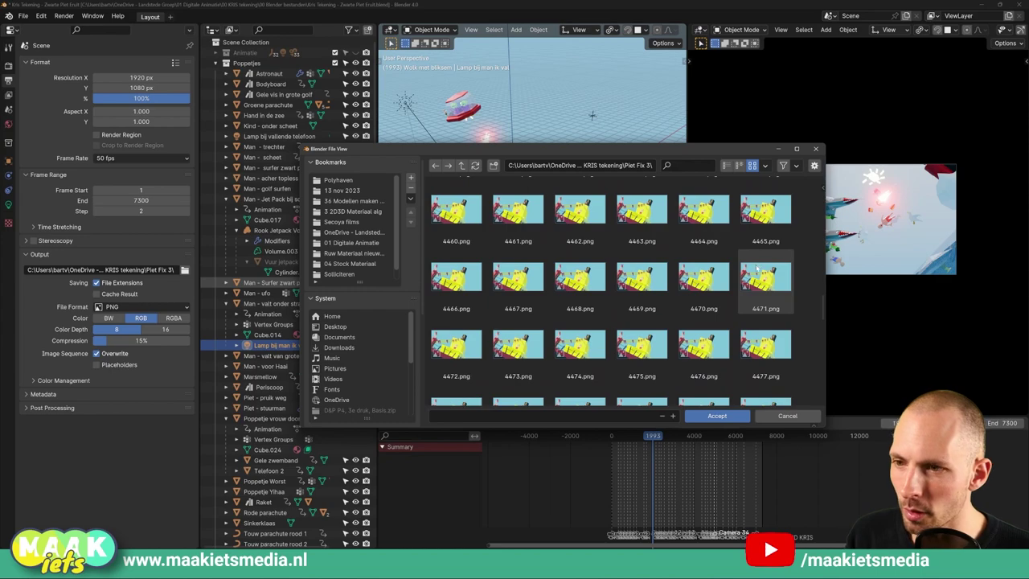
{"action": "scroll", "coordinate": [757, 272], "scroll_direction": "down", "scroll_amount": 2}
{"action": "scroll", "coordinate": [755, 275], "scroll_direction": "down", "scroll_amount": 1}
{"action": "scroll", "coordinate": [754, 278], "scroll_direction": "down", "scroll_amount": 2}
{"action": "scroll", "coordinate": [751, 284], "scroll_direction": "down", "scroll_amount": 2}
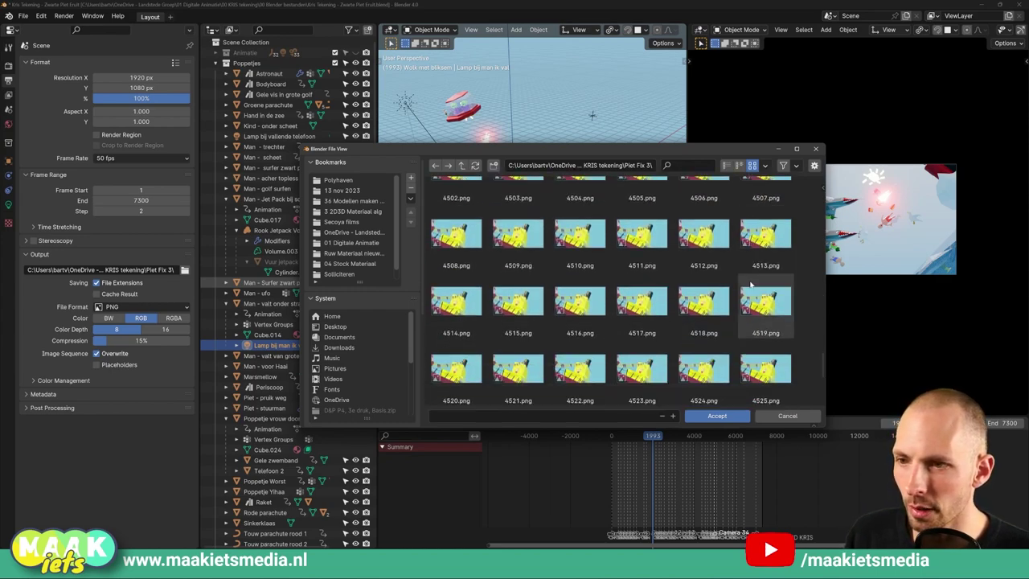
{"action": "scroll", "coordinate": [751, 285], "scroll_direction": "up", "scroll_amount": 2}
{"action": "scroll", "coordinate": [750, 285], "scroll_direction": "up", "scroll_amount": 5}
{"action": "scroll", "coordinate": [750, 286], "scroll_direction": "up", "scroll_amount": 5}
{"action": "scroll", "coordinate": [749, 287], "scroll_direction": "up", "scroll_amount": 5}
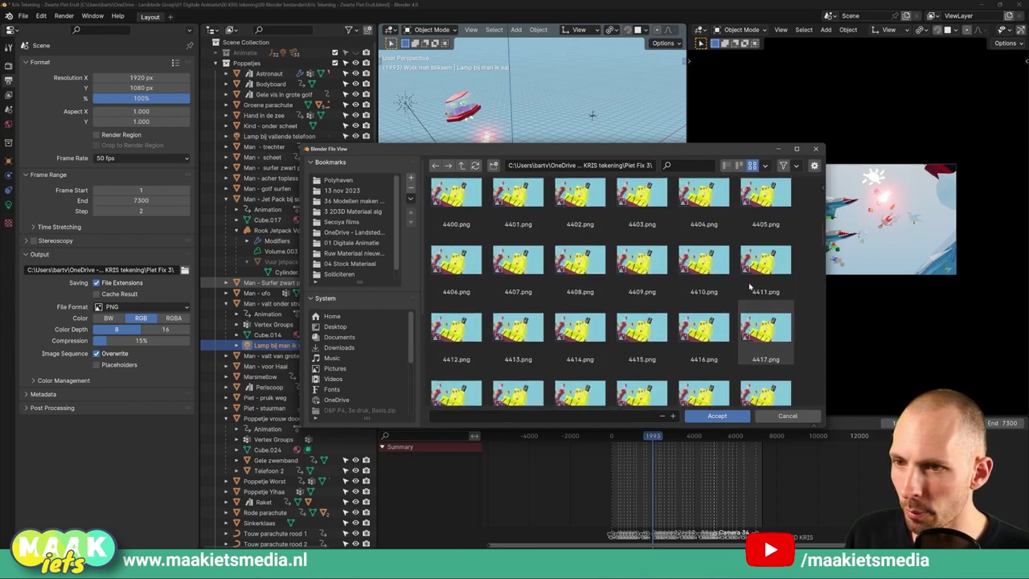
{"action": "left_click", "coordinate": [462, 165]}
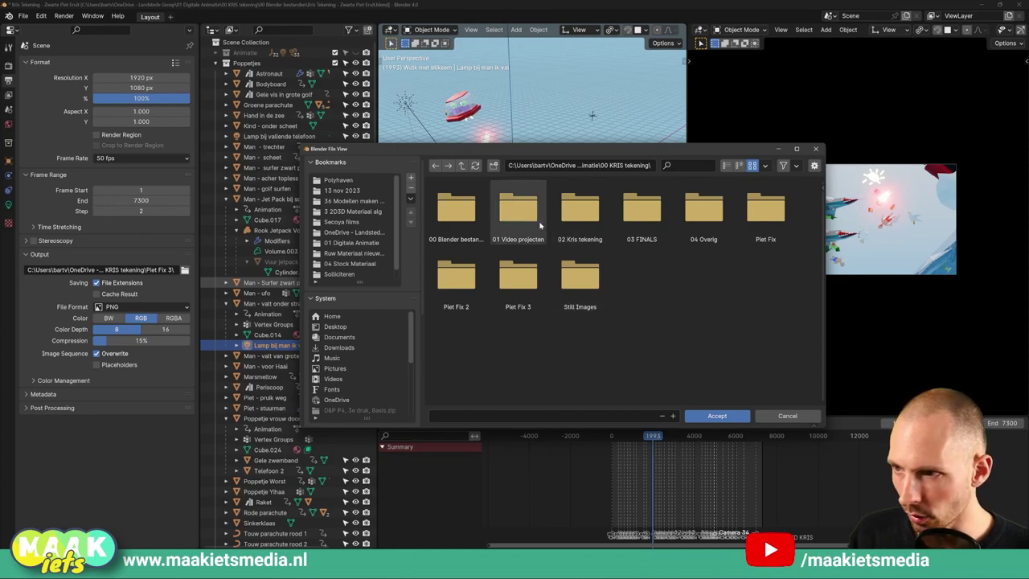
Step: Create a new folder named 'MIJN EPIC FINAL RENDER' there and open it
{"action": "left_click", "coordinate": [493, 165]}
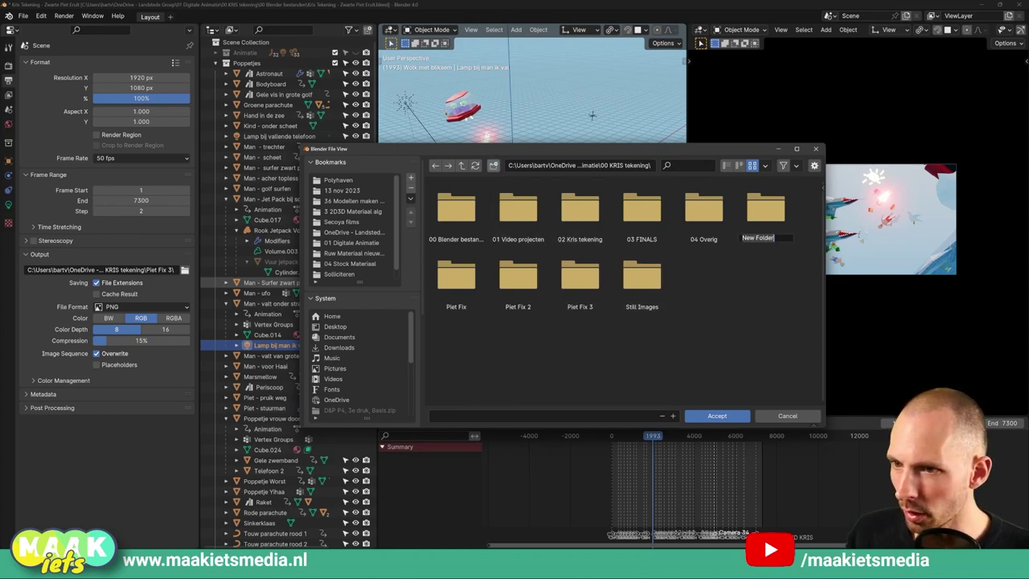
{"action": "type", "text": "MI"}
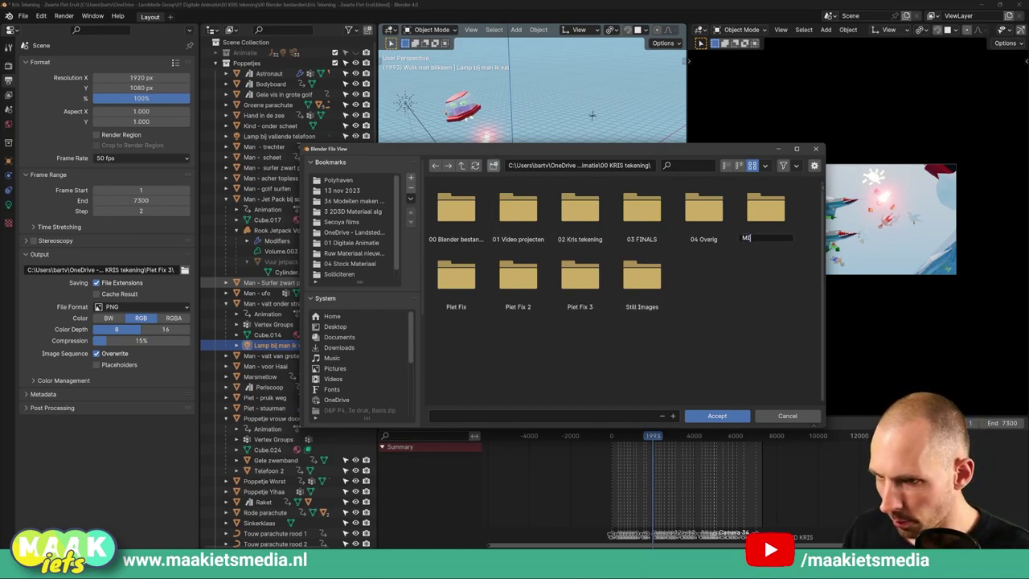
{"action": "type", "text": "JN EPIC"}
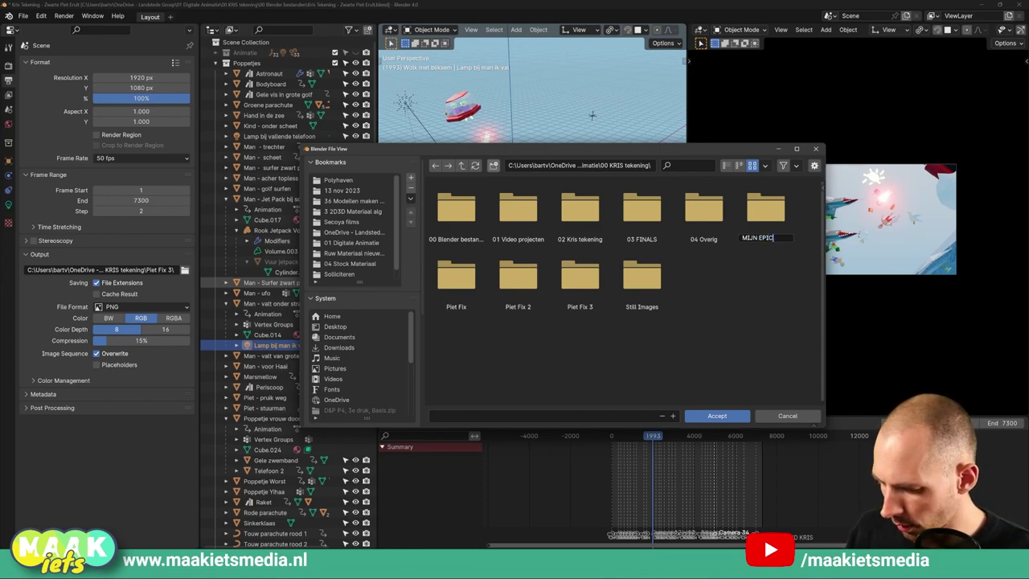
{"action": "type", "text": " FINAL RENDE"}
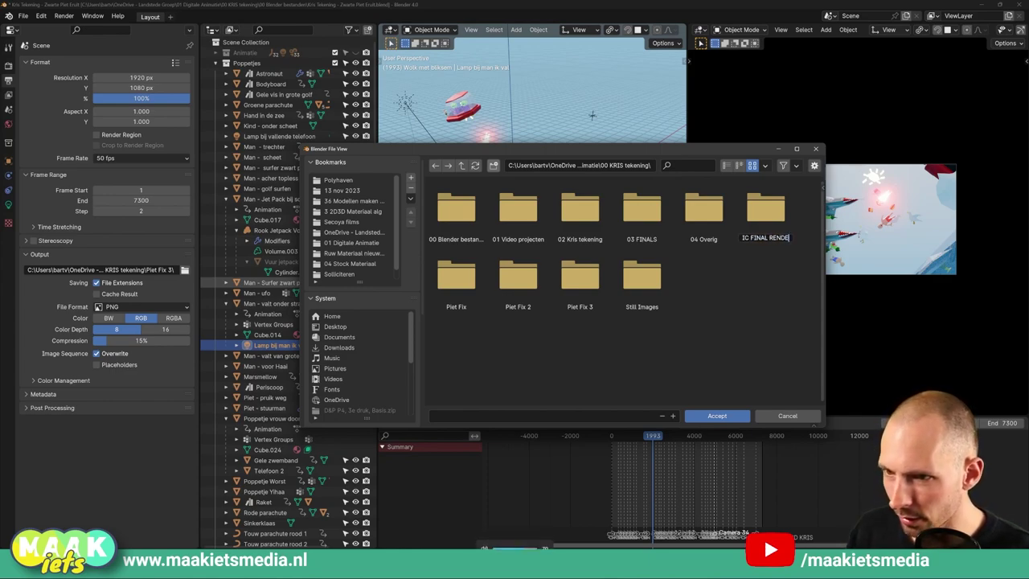
{"action": "type", "text": "R"}
{"action": "key", "text": "Return"}
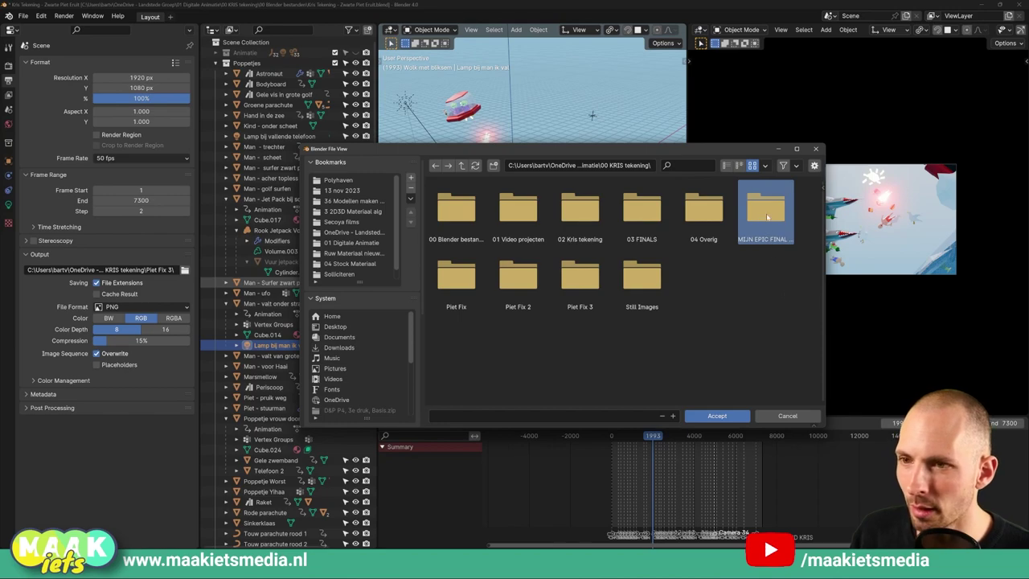
{"action": "double_click", "coordinate": [767, 210]}
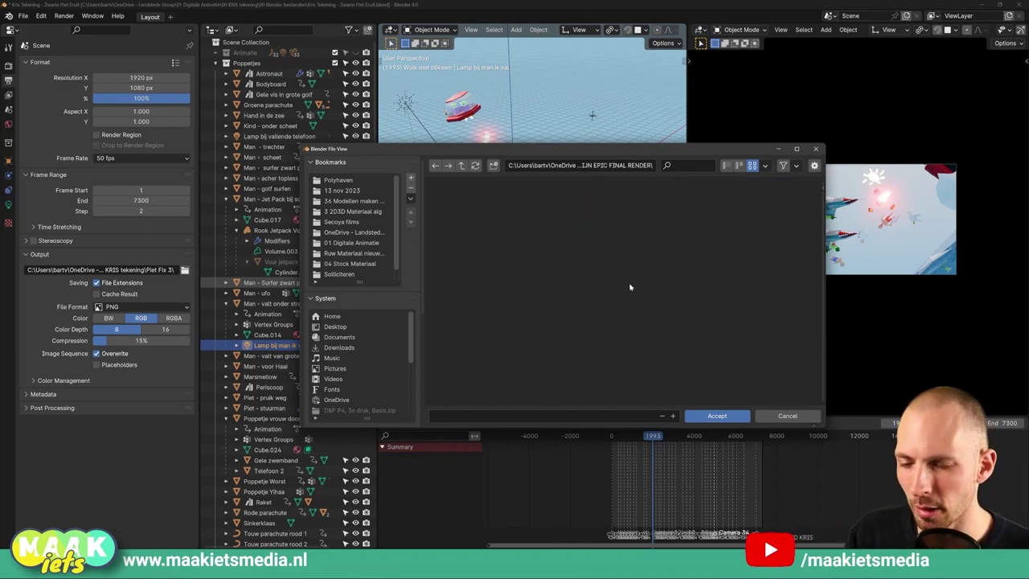
Step: Accept MIJN EPIC FINAL RENDER as output path, save, set start frame 0, and preview playback
{"action": "left_click", "coordinate": [717, 415]}
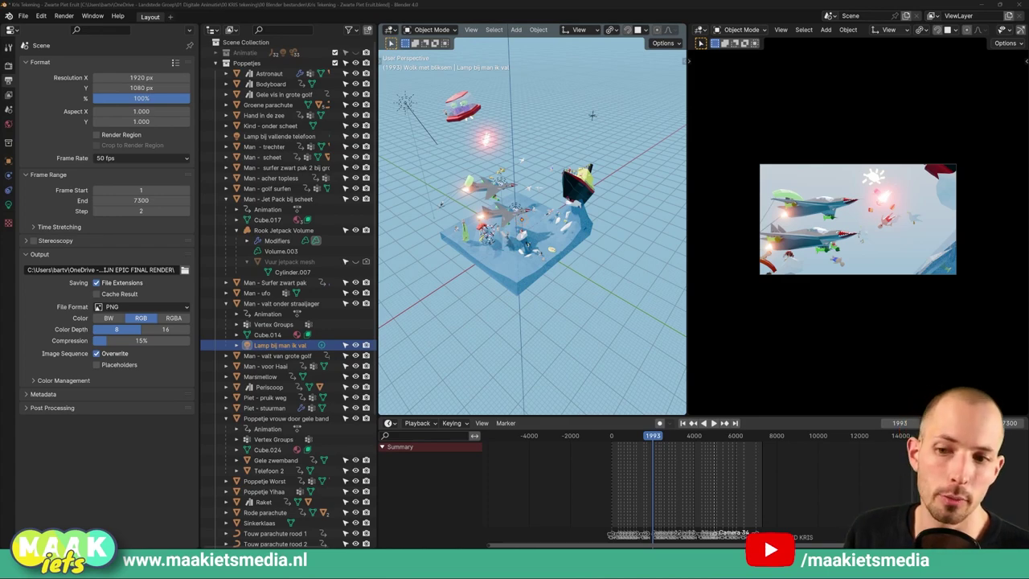
{"action": "key", "text": "ctrl+s"}
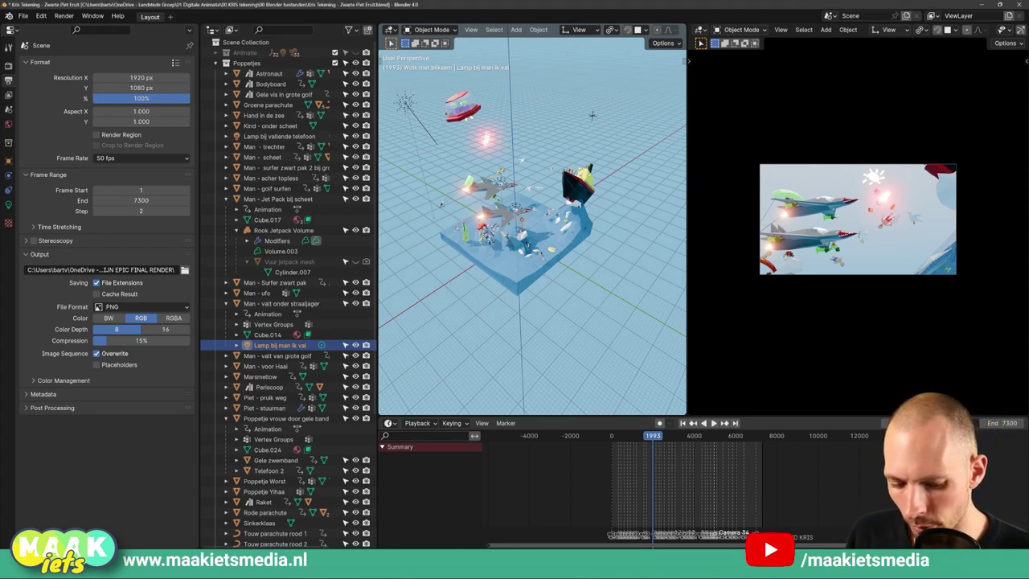
{"action": "type", "text": "5361"}
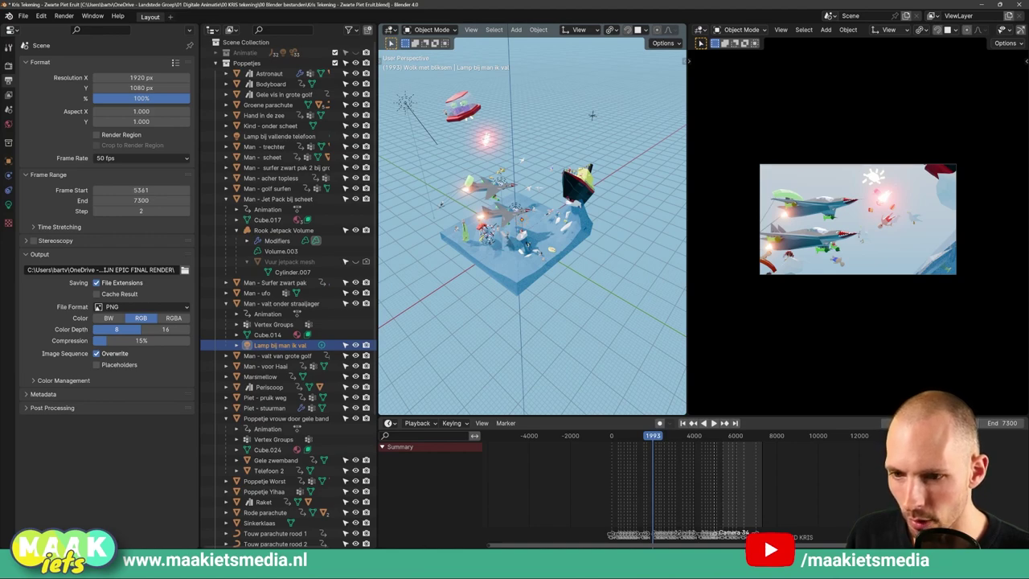
{"action": "left_click", "coordinate": [726, 438]}
{"action": "key", "text": "space"}
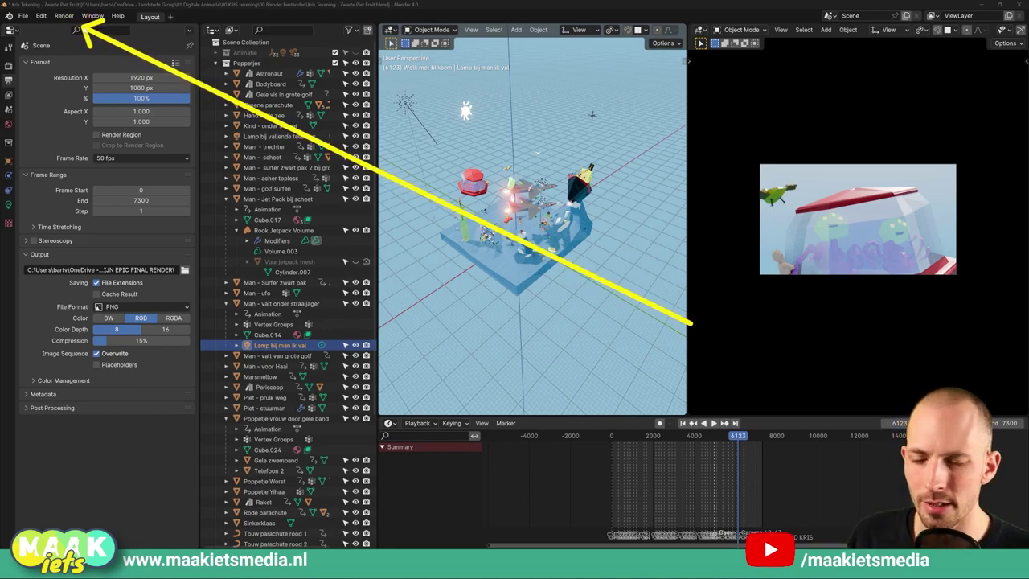
Step: Start rendering the full animation from the Render menu with Render Animation
{"action": "left_click", "coordinate": [61, 16]}
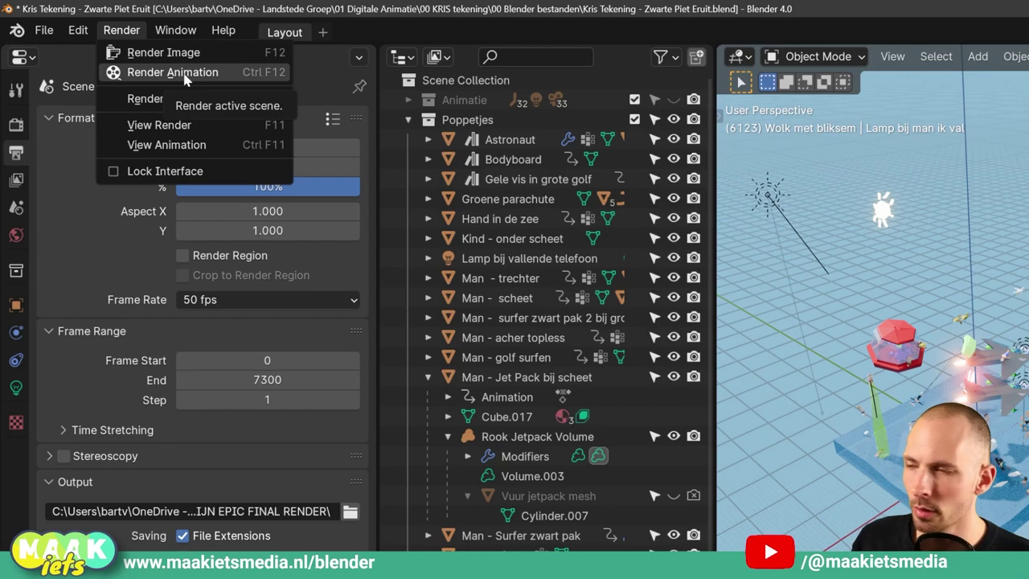
{"action": "left_click", "coordinate": [184, 75]}
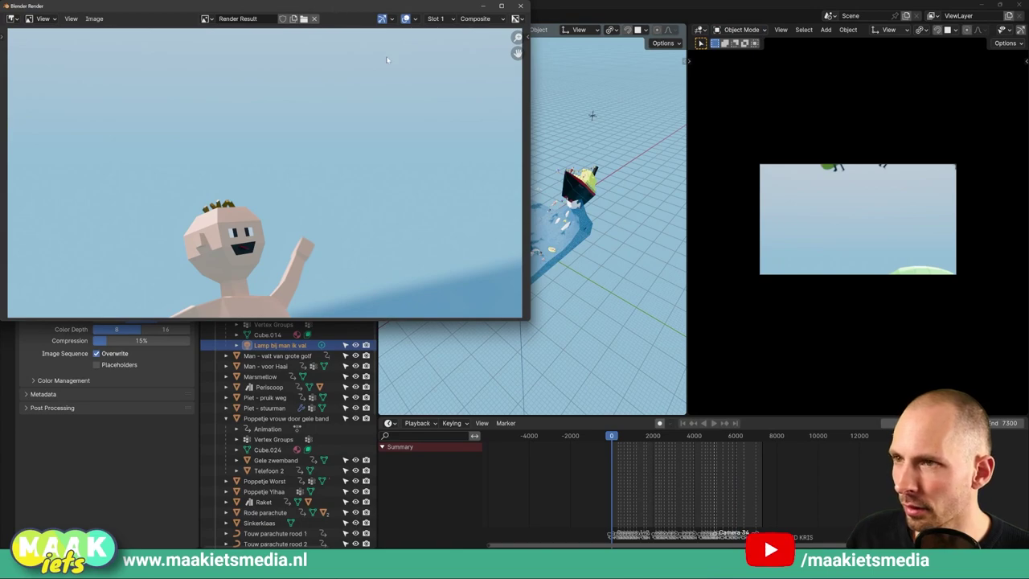
Step: Move the Blender Render window aside and bring up the MIJN EPIC FINAL RENDER folder in Explorer
{"action": "left_click_drag", "start_coordinate": [327, 6], "coordinate": [527, 129]}
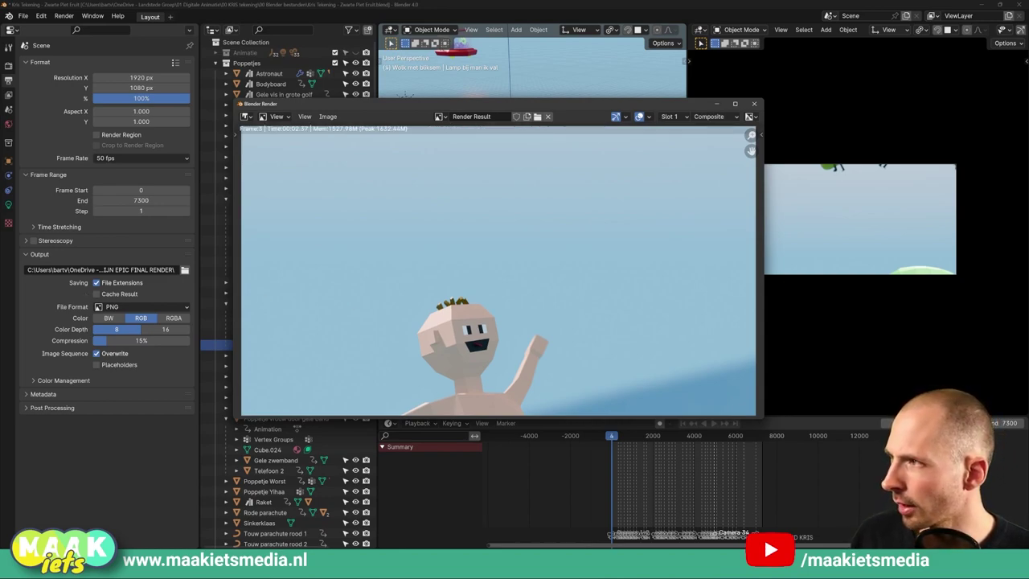
{"action": "left_click_drag", "start_coordinate": [280, 124], "coordinate": [270, 74]}
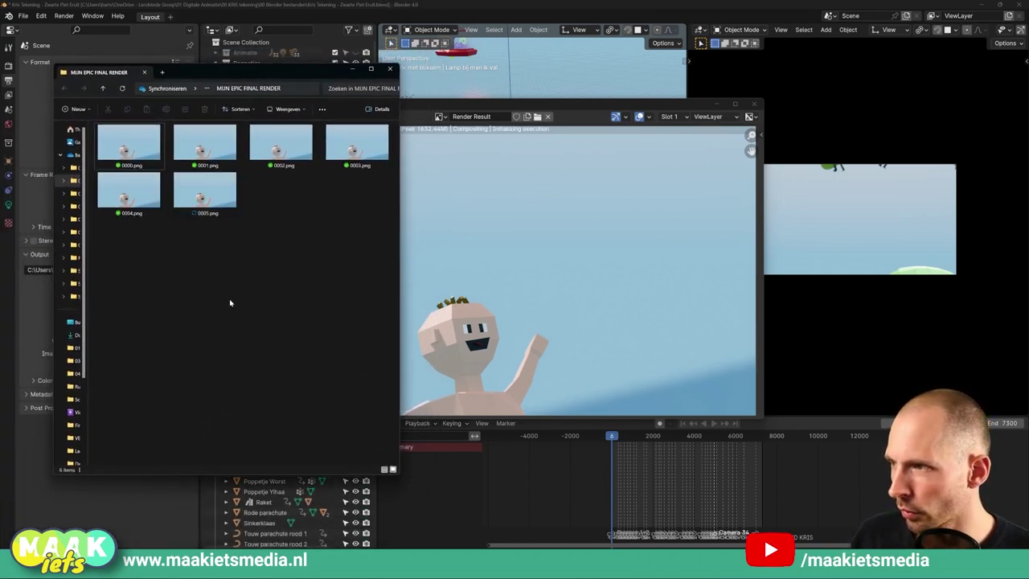
Step: Inspect the rendered frames 0000.png and 0003.png as new PNGs appear in the folder
{"action": "left_click", "coordinate": [134, 165]}
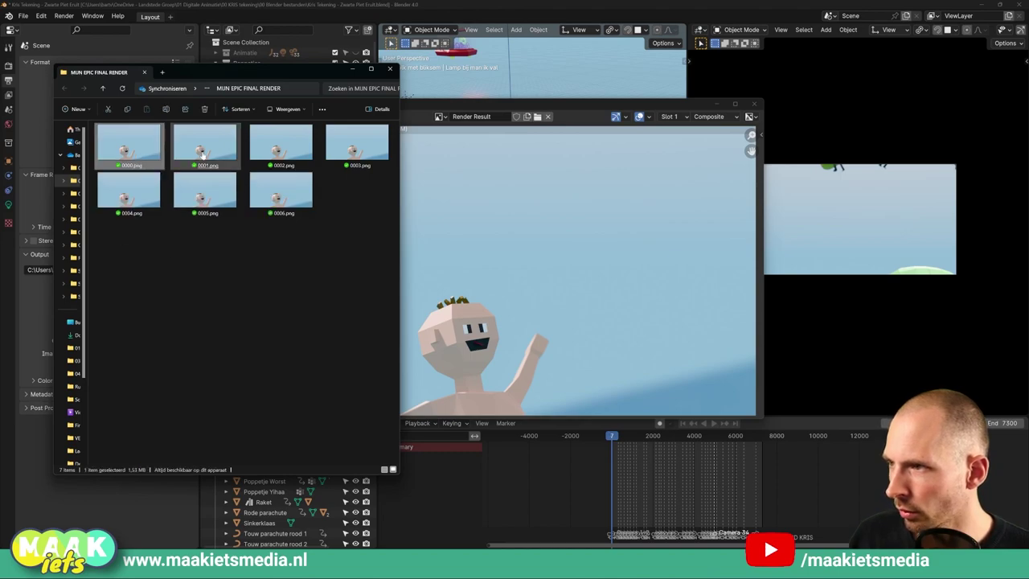
{"action": "left_click", "coordinate": [356, 149]}
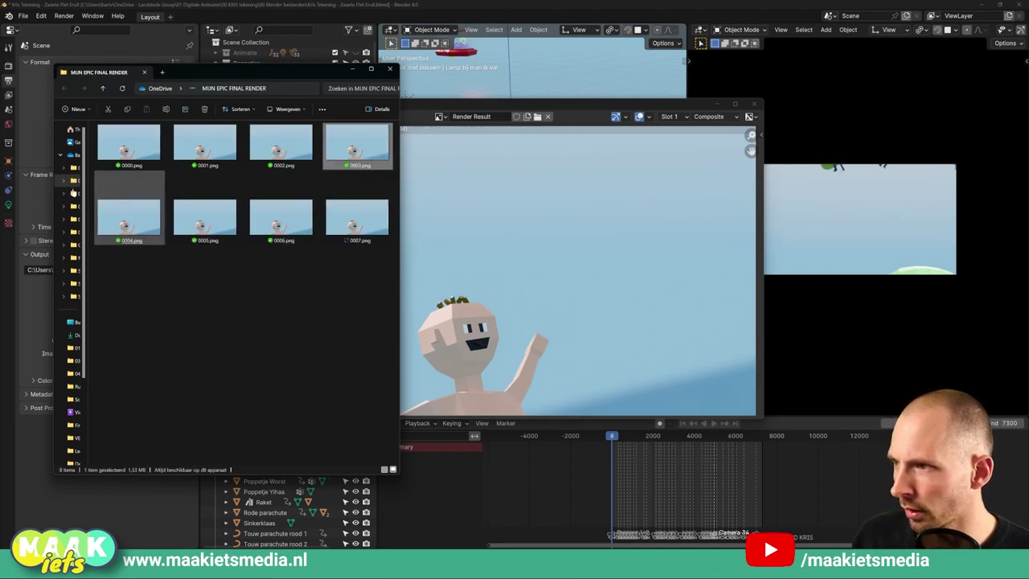